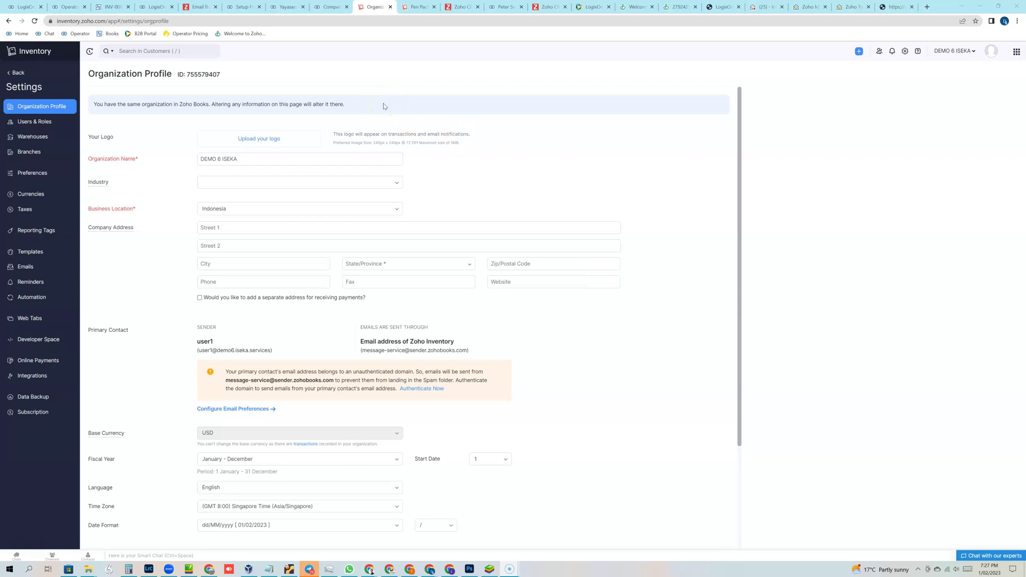
Look through the CRM chatbox, the MyAutoGate1 operator record and the LogixOne job calendar
left_click(15, 7)
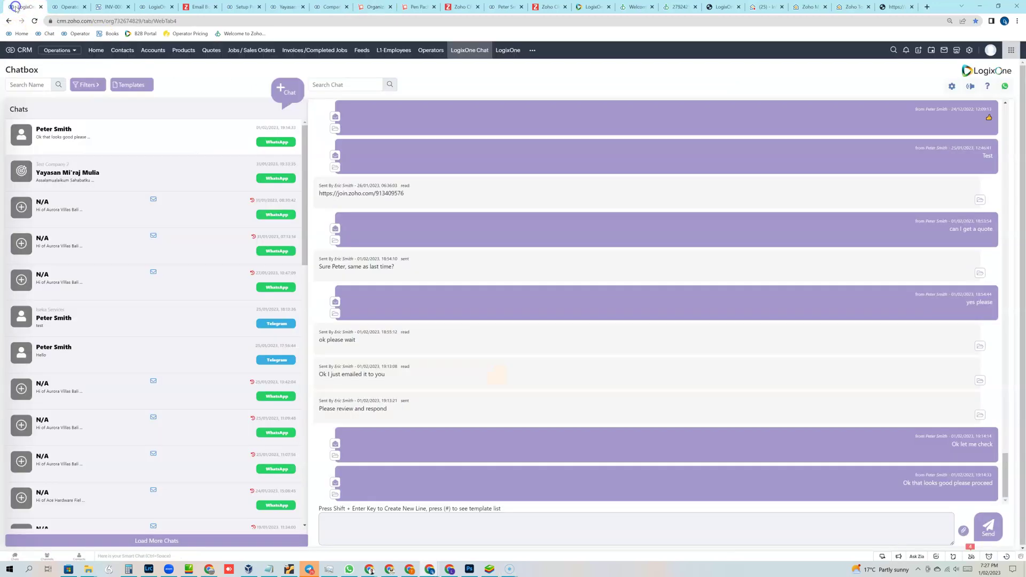
left_click(66, 7)
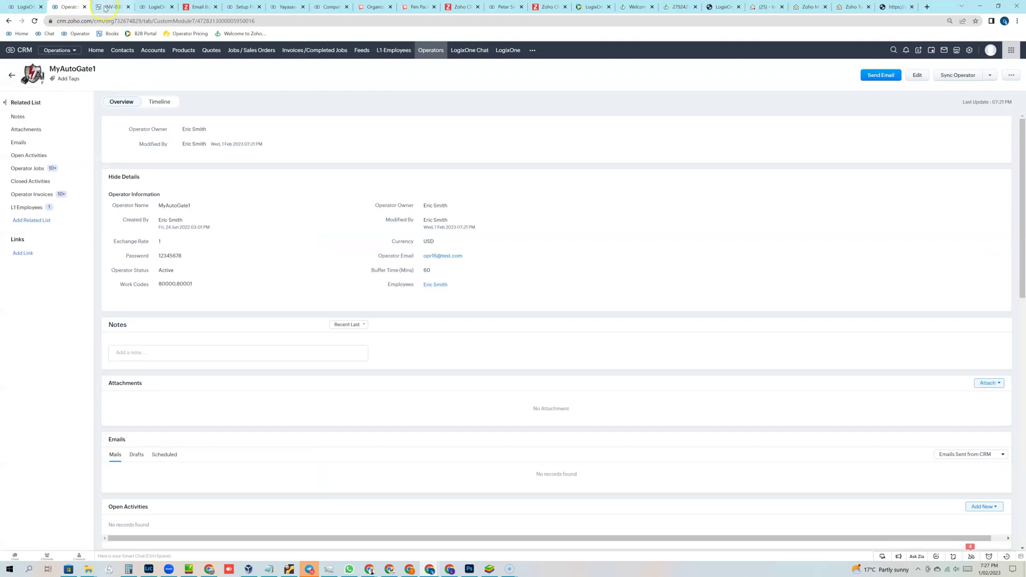
left_click(158, 8)
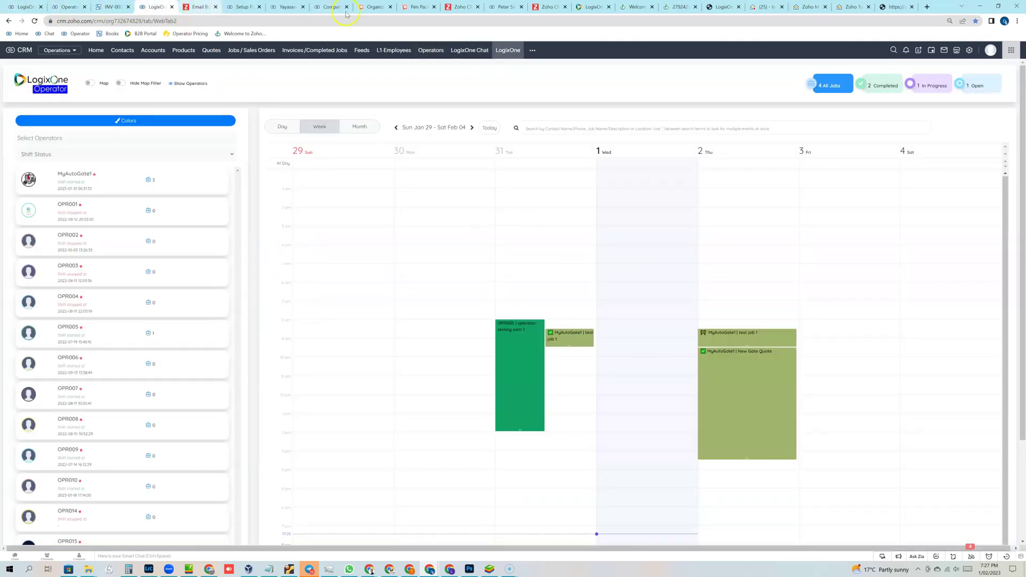
Switch to Zoho Inventory, leave the organization settings and open the My AutoGate item list
left_click(374, 7)
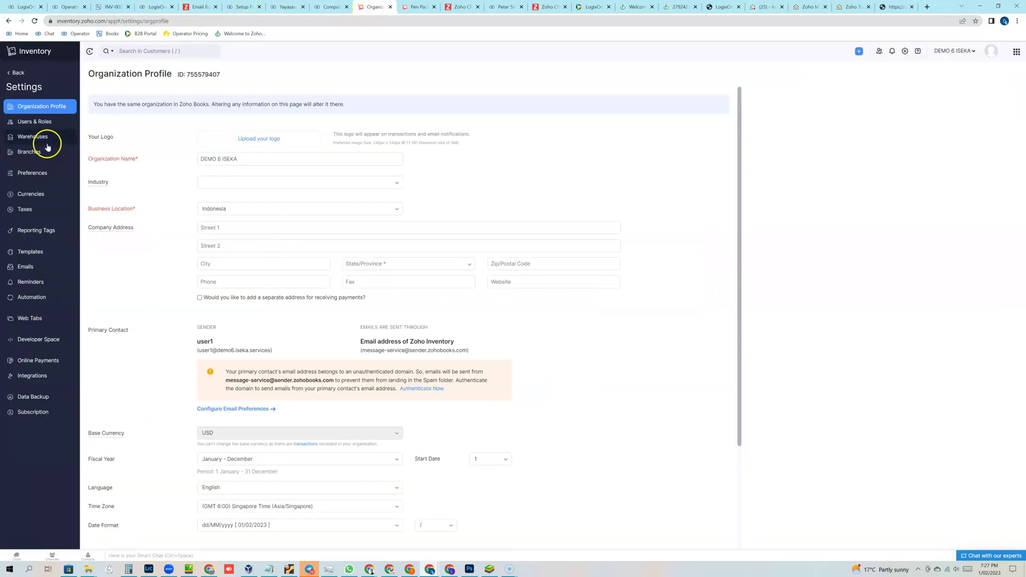
left_click(14, 75)
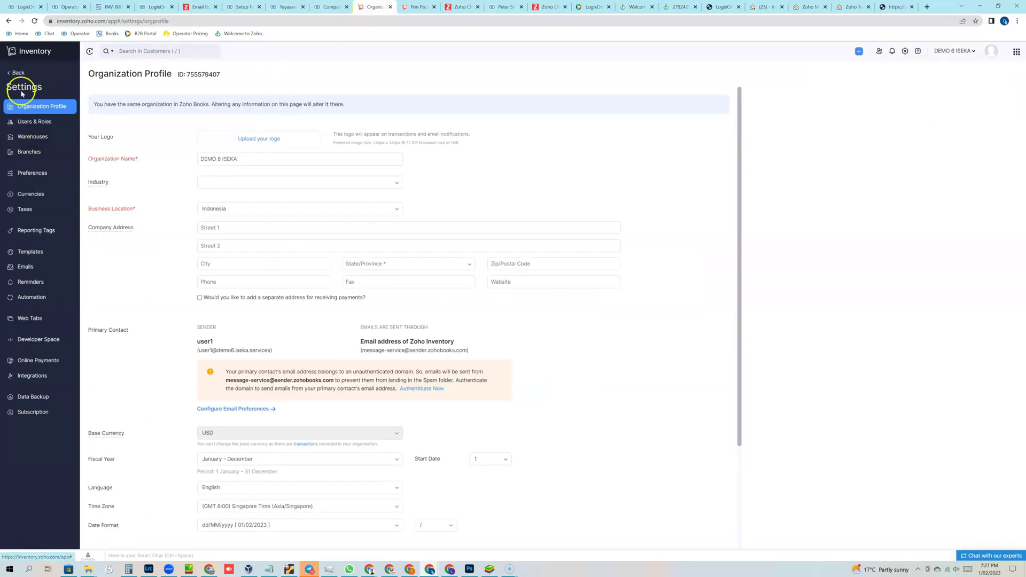
left_click(20, 75)
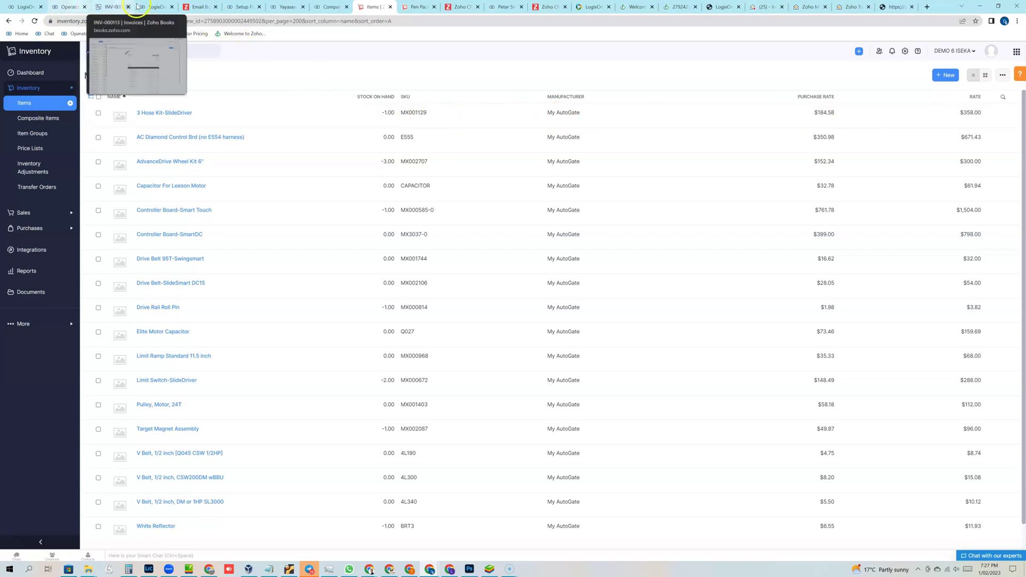
Open the Products list in Zoho CRM and compare it with the My AutoGate items in Zoho Inventory
left_click(153, 6)
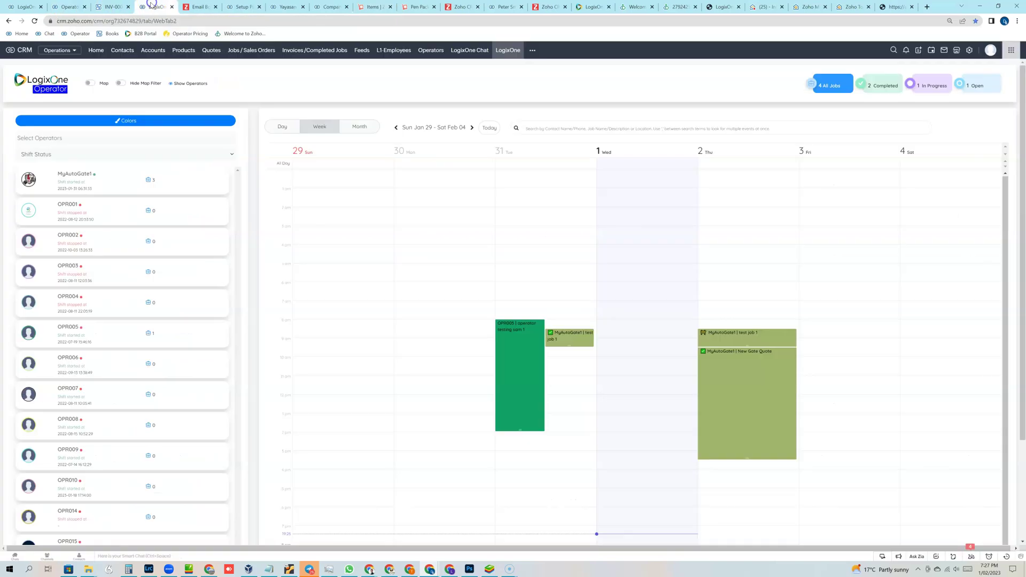
left_click(69, 6)
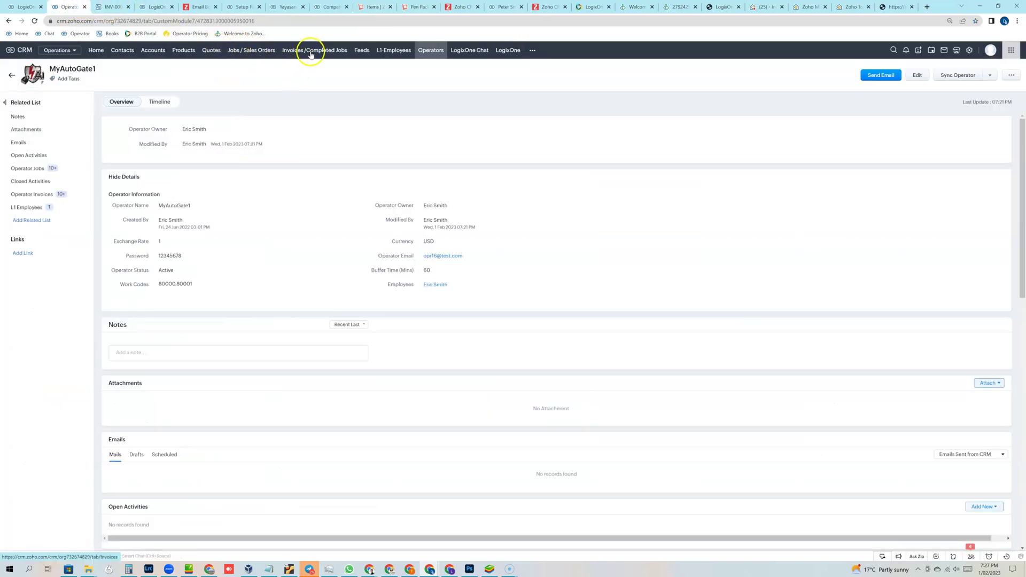
left_click(182, 52)
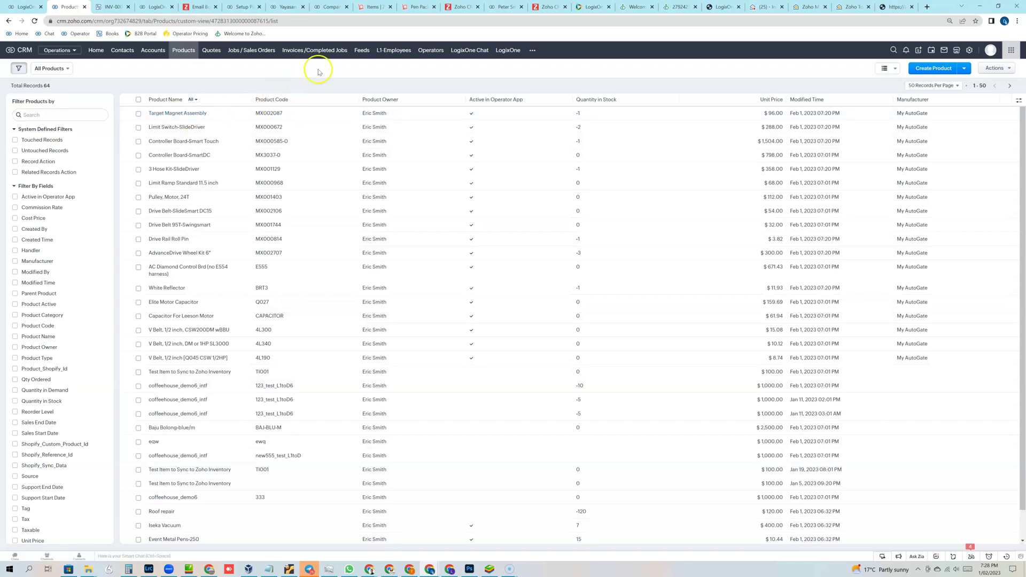
left_click(367, 12)
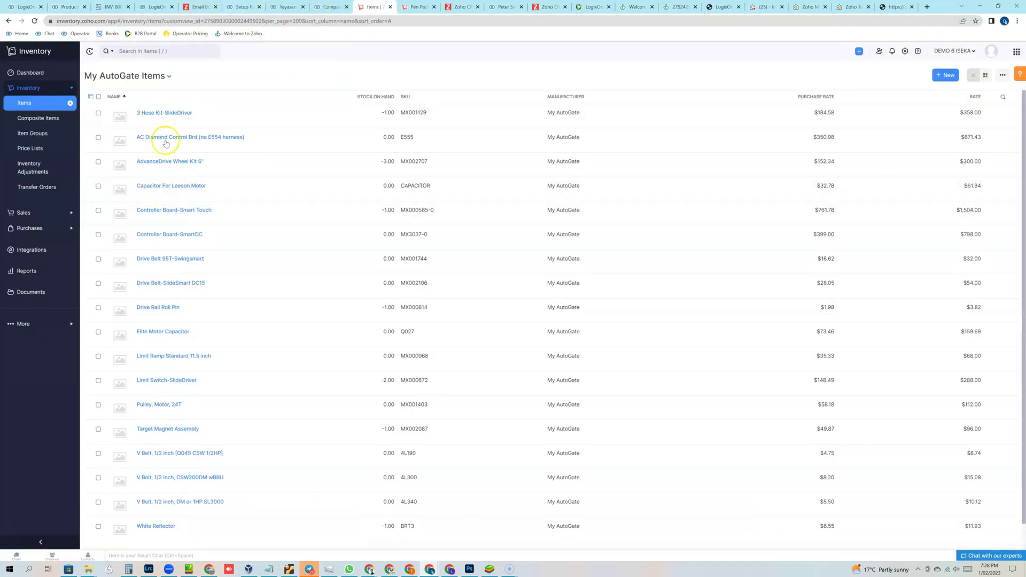
left_click(69, 12)
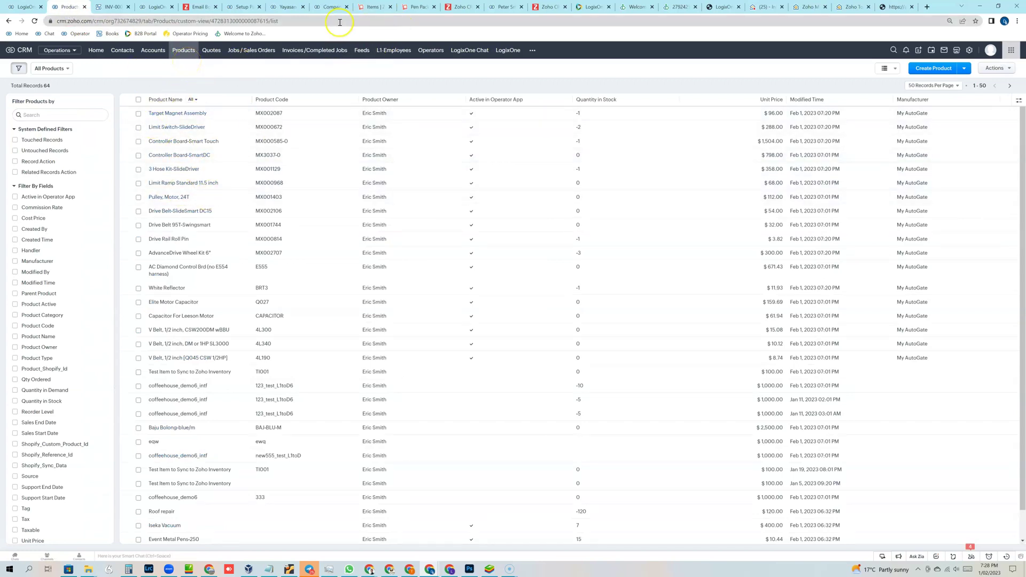
left_click(370, 10)
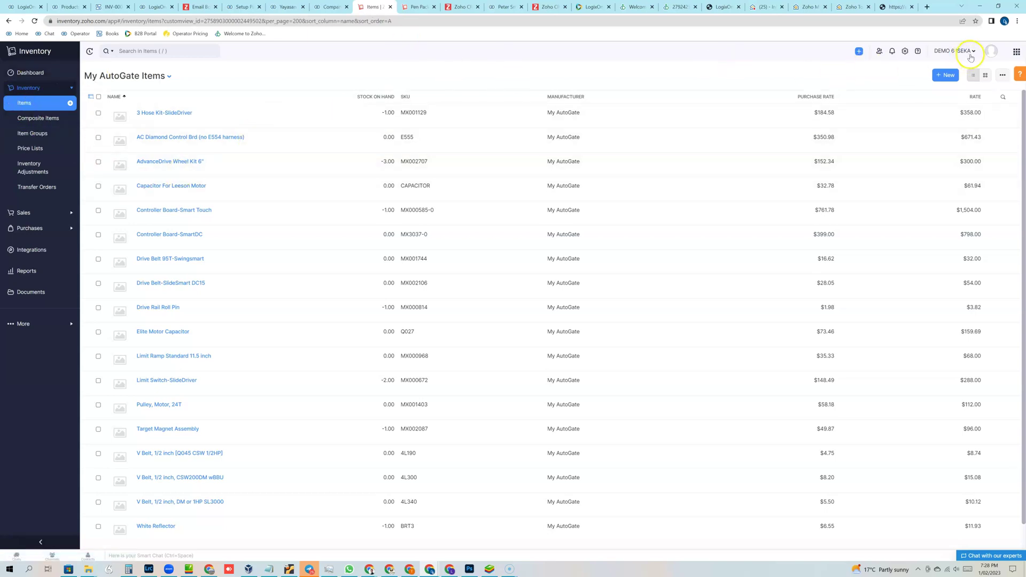
Review the warehouses defined in the Zoho Inventory settings and return to the item list
left_click(905, 51)
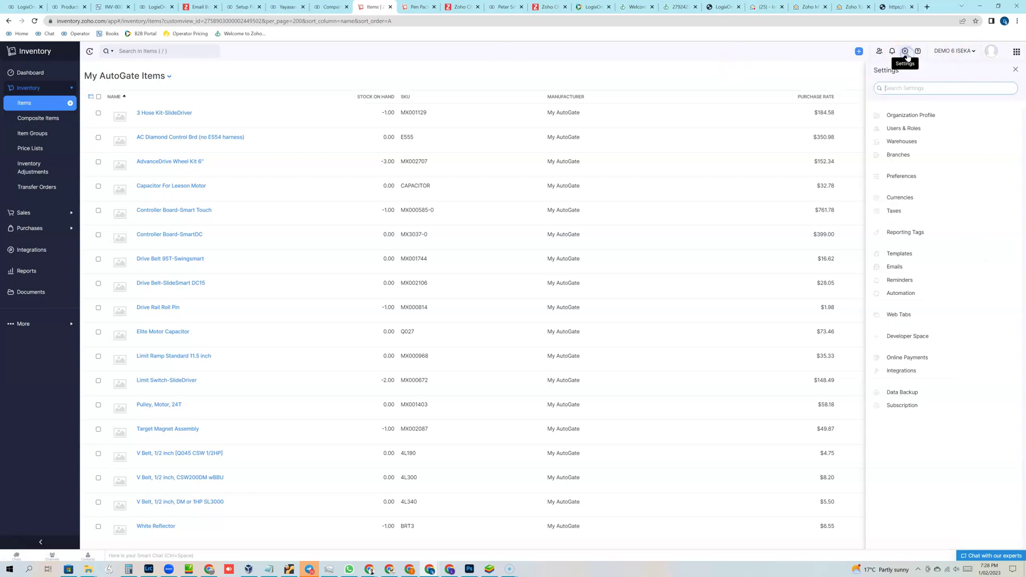
left_click(905, 145)
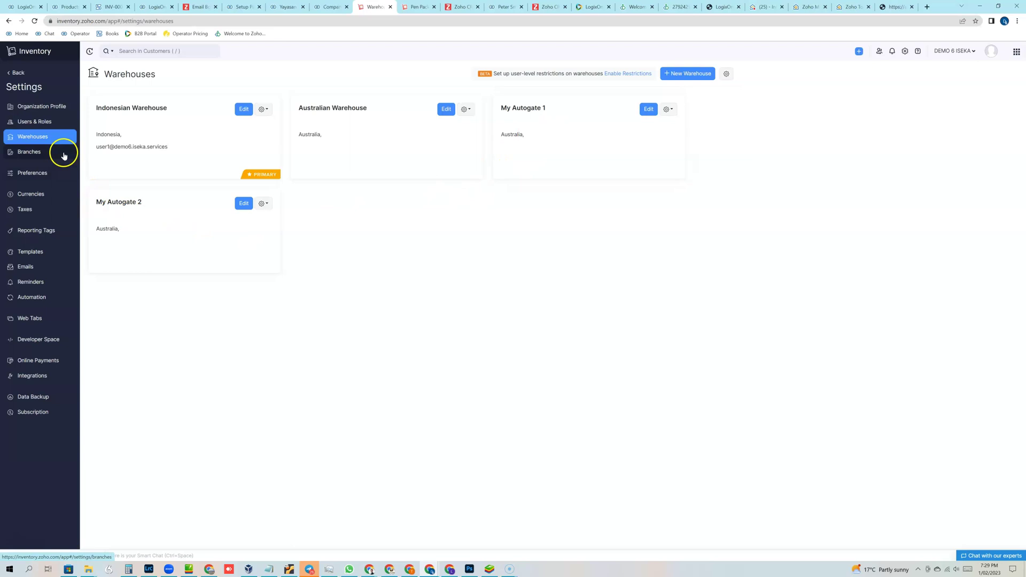
left_click(26, 73)
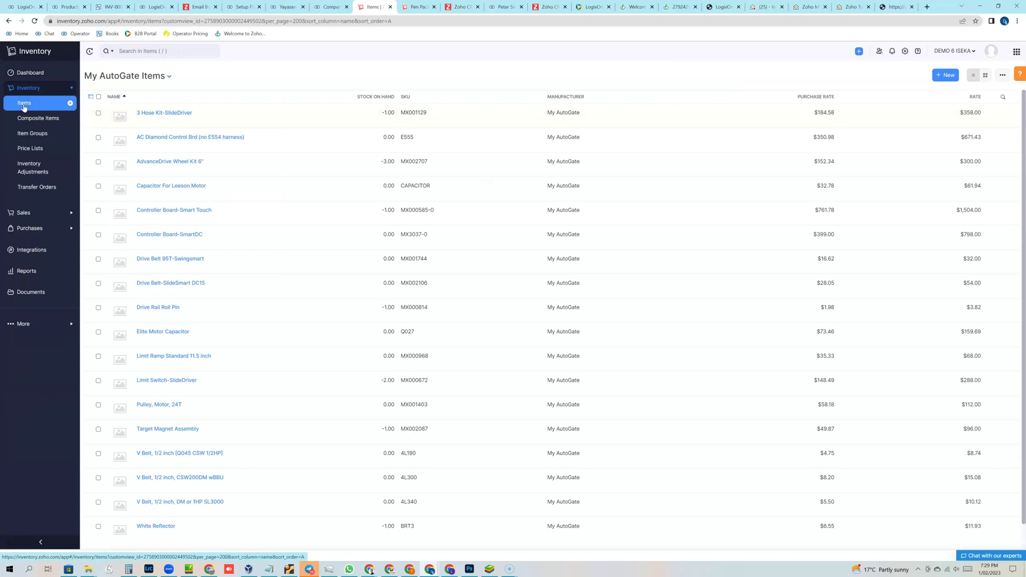
Create a new purchase order from 3 Hose Kit-SlideDriver, AC Diamond Control Brd, AdvanceDrive Wheel Kit 6" and Capacitor For Leeson Motor
left_click(99, 116)
left_click(91, 134)
left_click(91, 161)
left_click(90, 184)
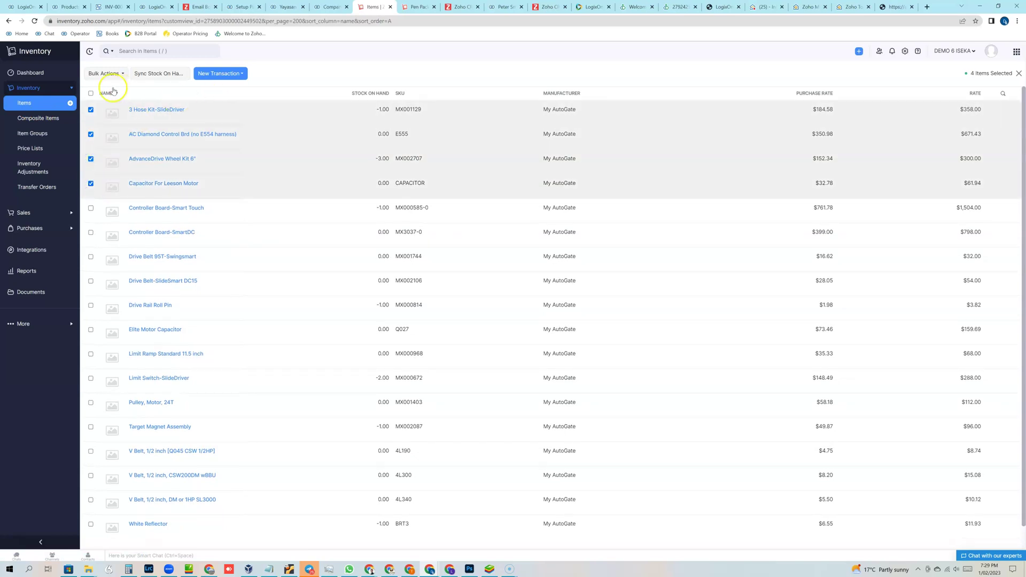
left_click(241, 75)
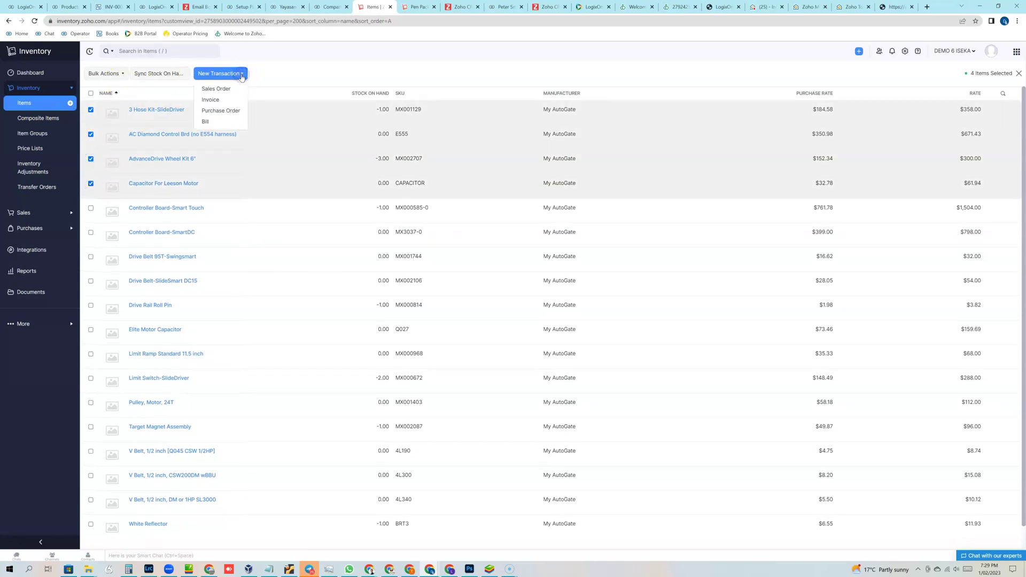
left_click(224, 110)
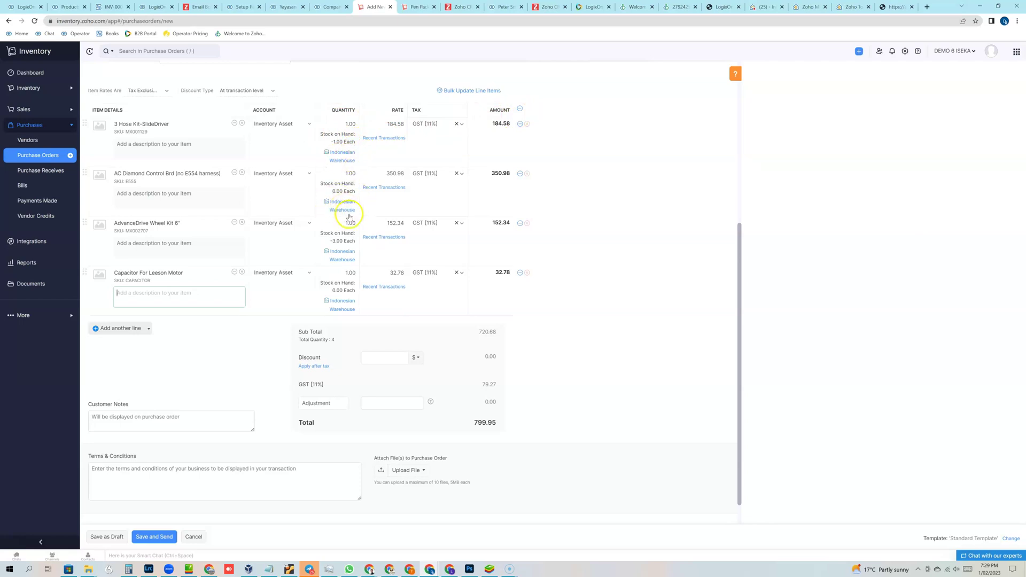
Set the purchase order's delivery warehouse to My Autogate 2
scroll(347, 219, "up", 2)
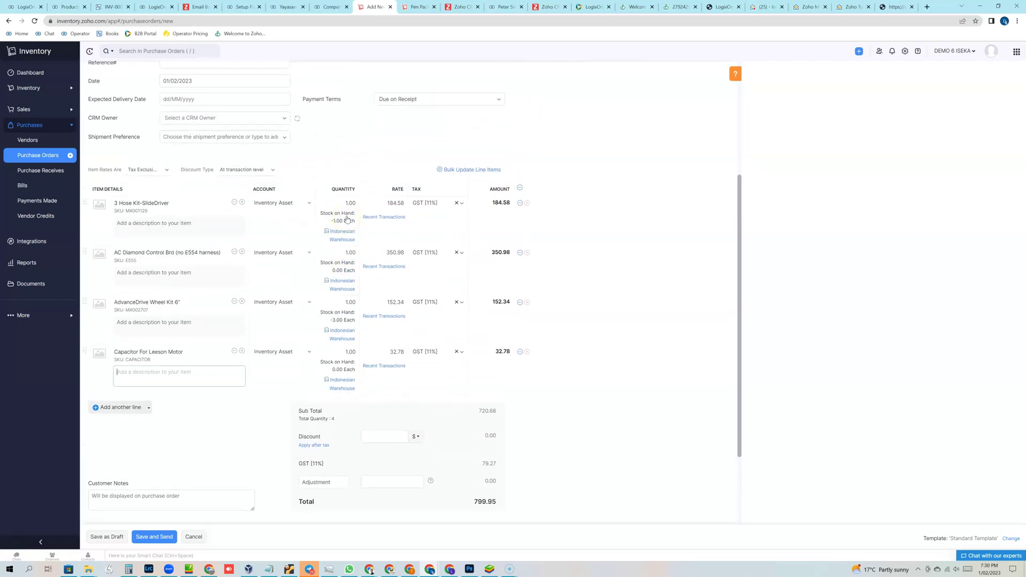
scroll(346, 219, "up", 2)
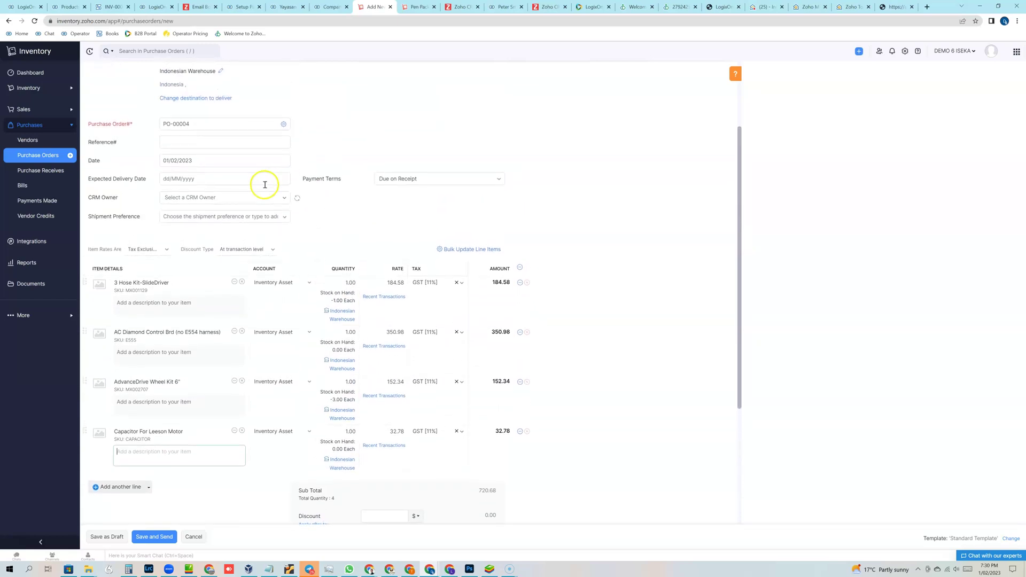
scroll(219, 96, "up", 1)
left_click(249, 89)
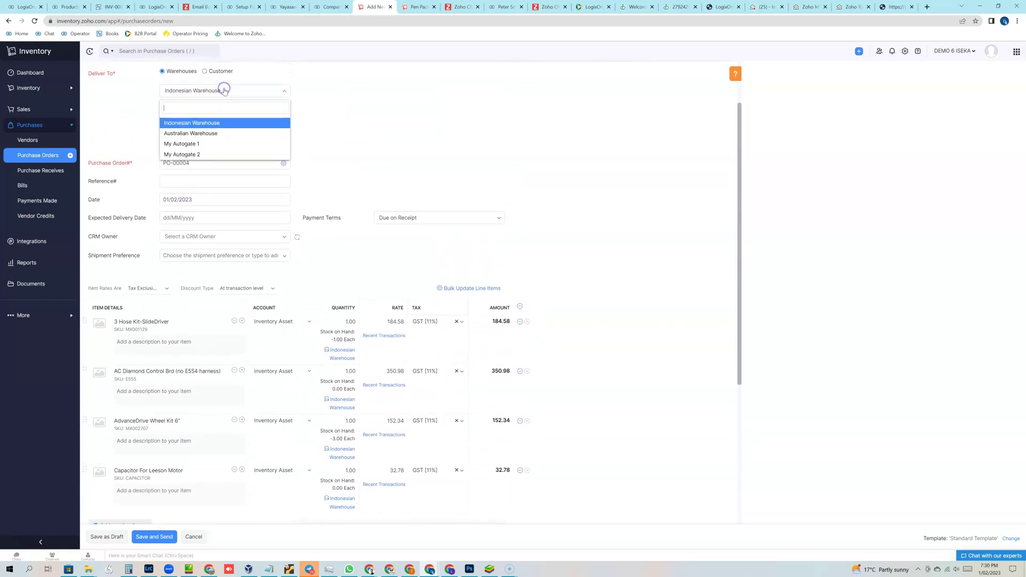
left_click(210, 154)
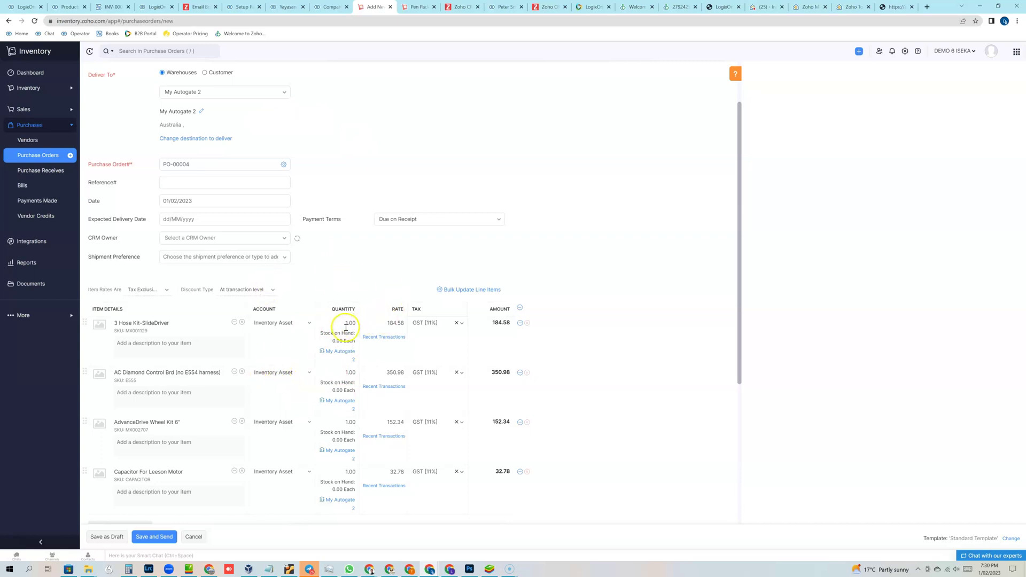
Set the order quantities to 20 hose kits, 15 control boards, 10 wheel kits and 50 capacitors
left_click_drag(344, 321, 360, 319)
key("Tab")
key("Tab")
key("Tab")
key("Tab")
key("Tab")
key("Tab")
key("shift+Tab")
type("15")
key("Tab")
key("Tab")
key("Tab")
key("Tab")
key("Tab")
key("Tab")
type("10")
key("Tab")
key("Tab")
key("Tab")
key("Tab")
key("Tab")
key("Tab")
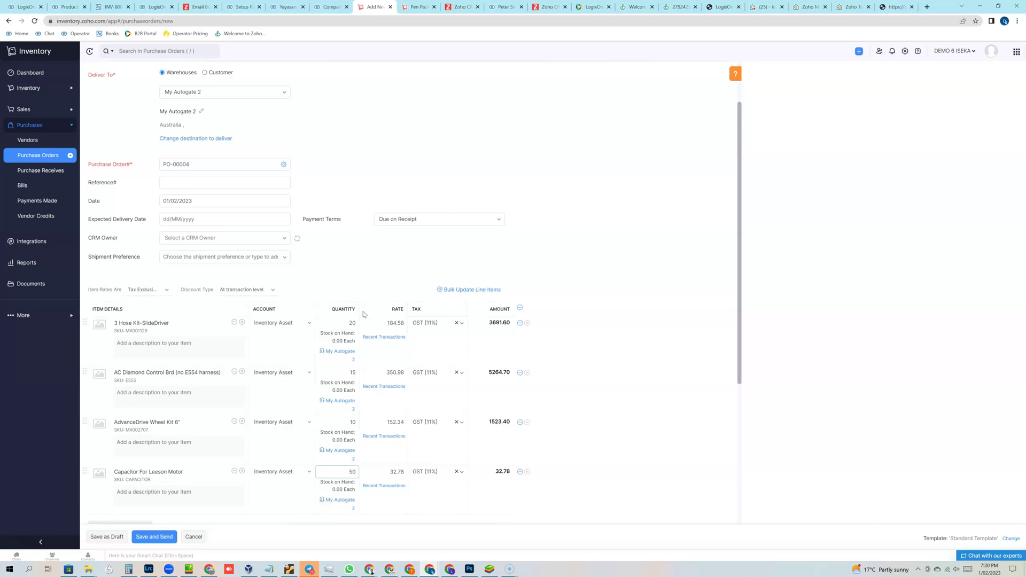
Select demo6-test as the vendor and save the purchase order as a draft
left_click(111, 538)
left_click(230, 141)
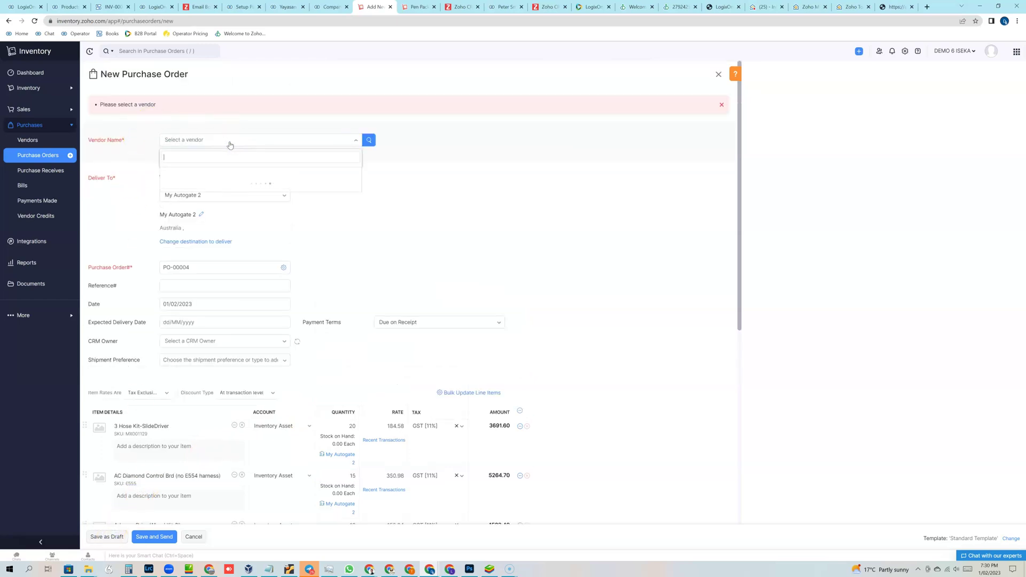
left_click(184, 171)
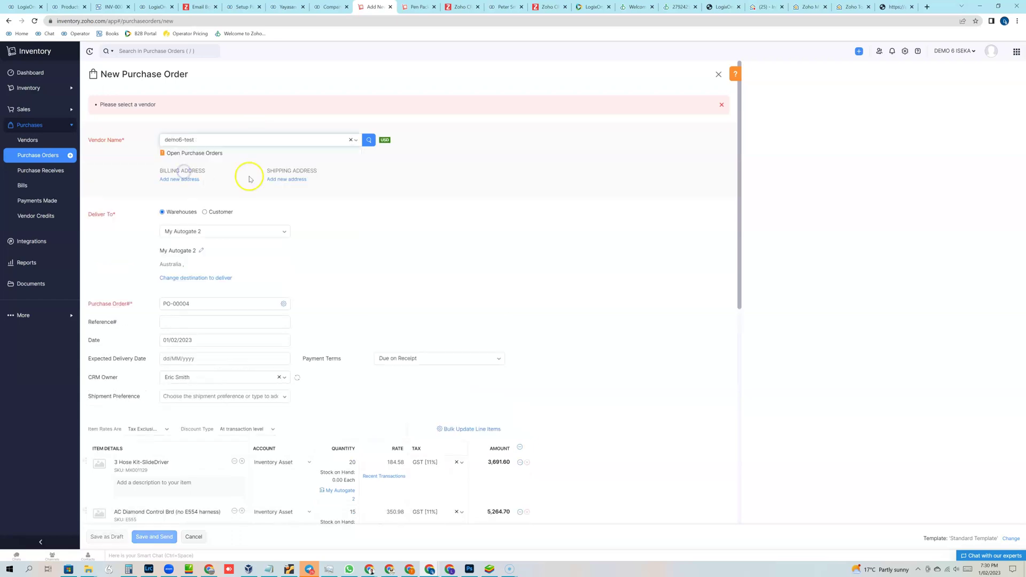
left_click(118, 538)
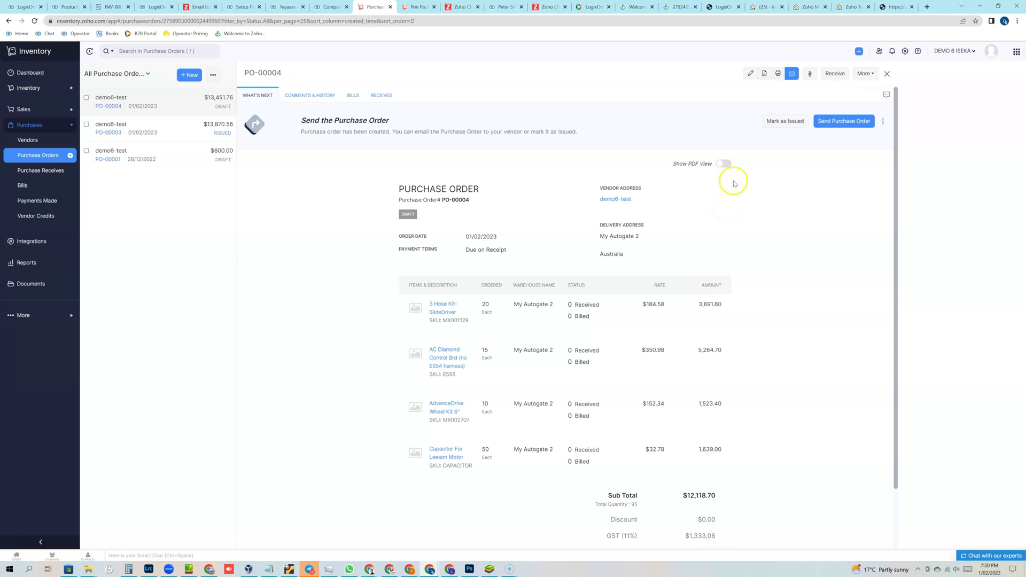
Review the e-mail prepared for sending purchase order PO-00004 to the vendor, and leave it without sending
left_click(812, 123)
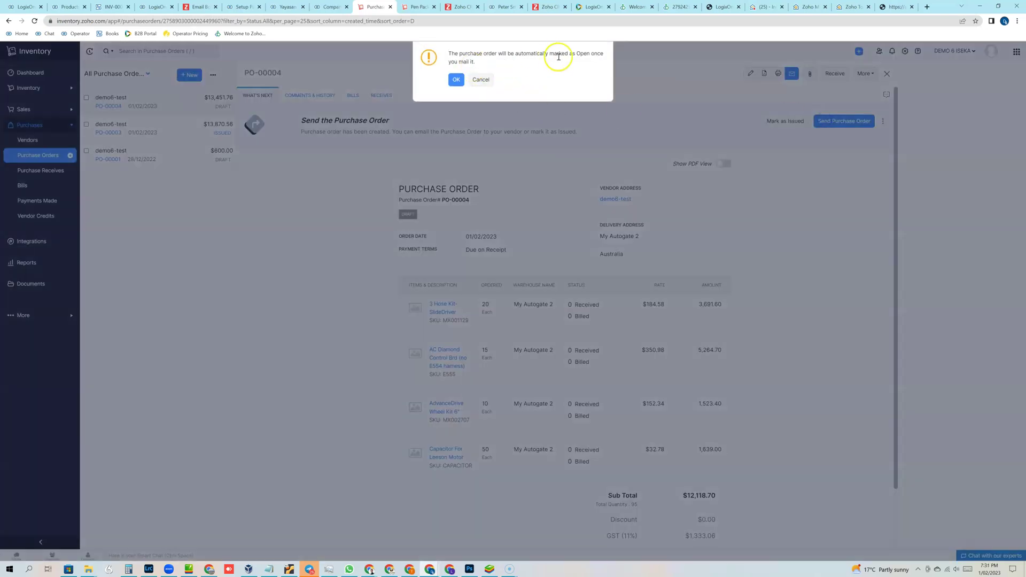
left_click(454, 79)
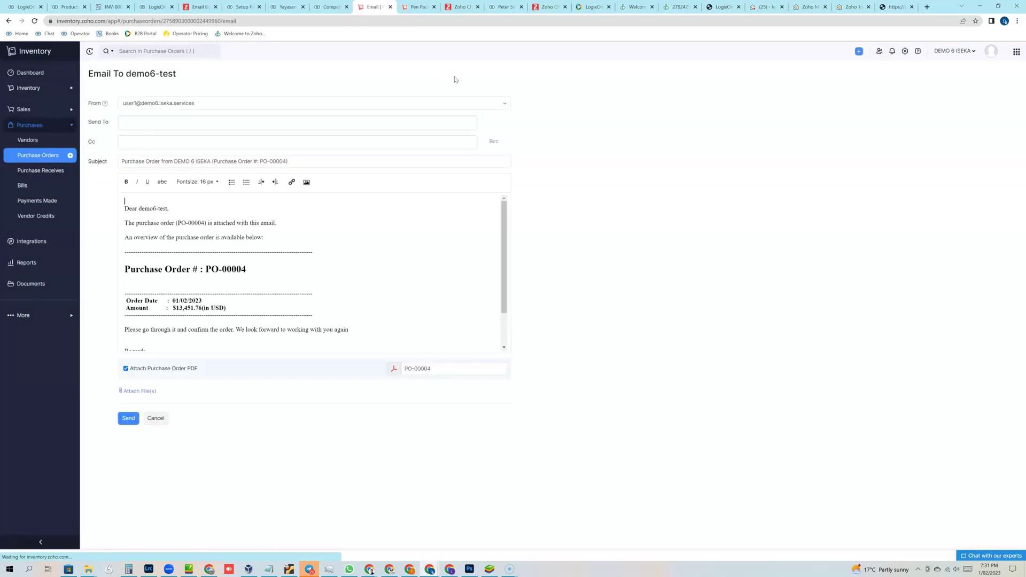
left_click(166, 417)
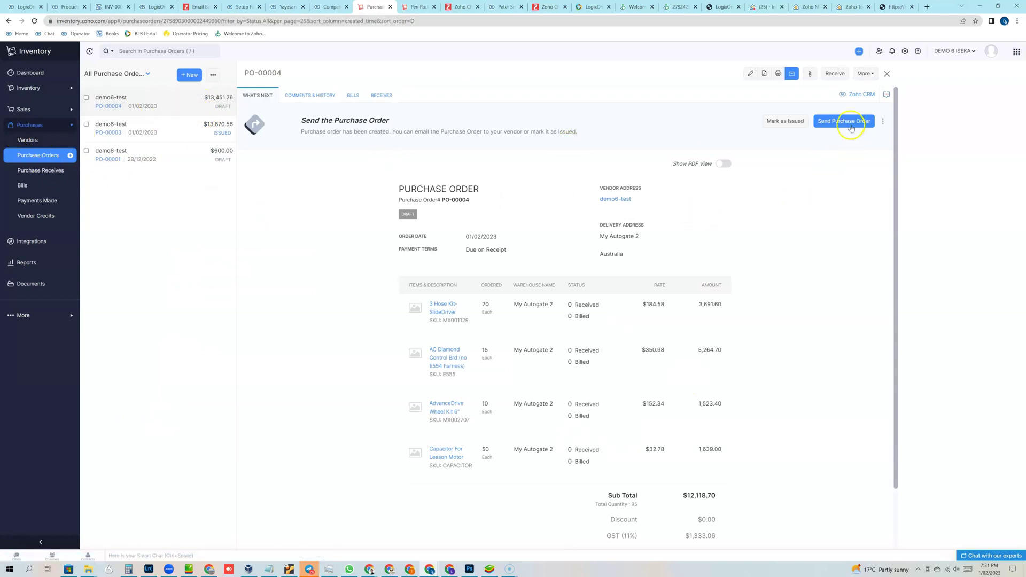
left_click(849, 121)
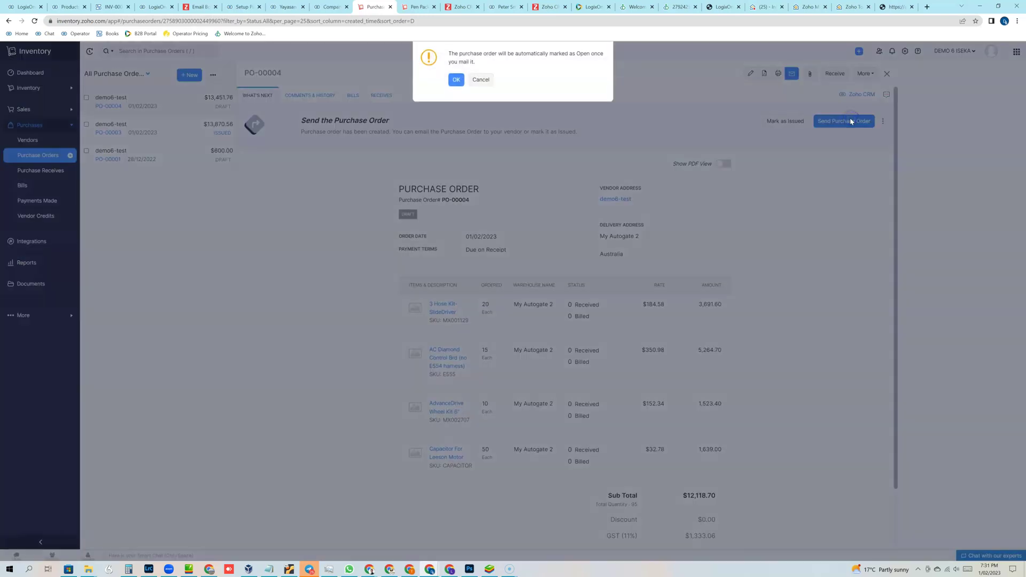
left_click(455, 80)
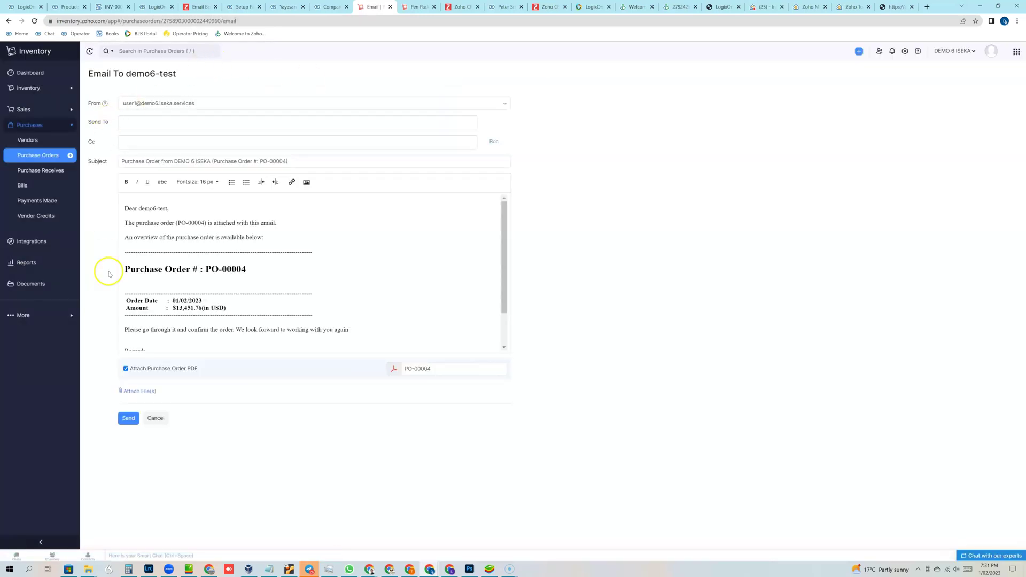
left_click(156, 418)
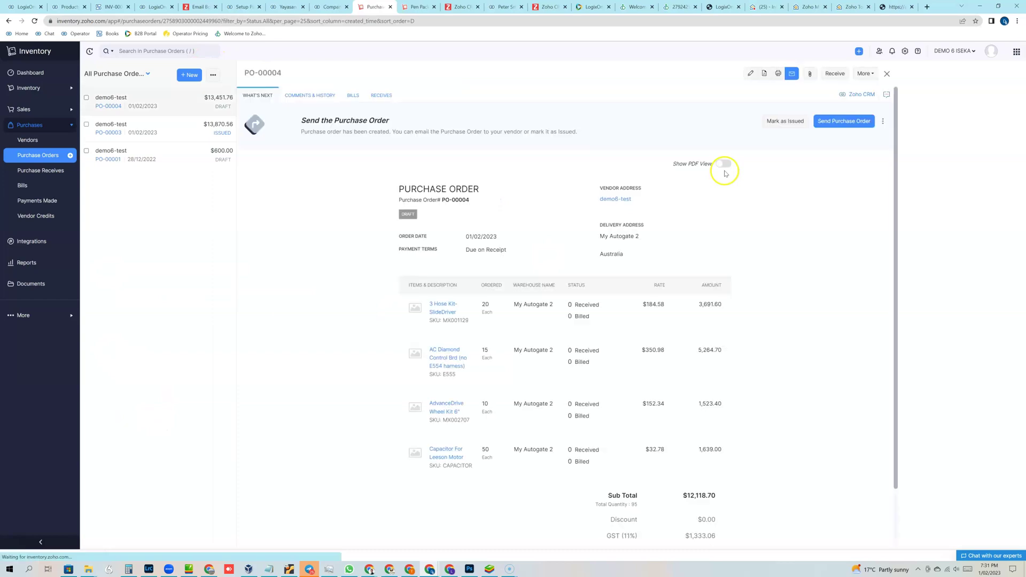
Mark PO-00004 as issued and record its receipt with 14 AC Diamond control boards and 9 AdvanceDrive wheel kits
left_click(785, 121)
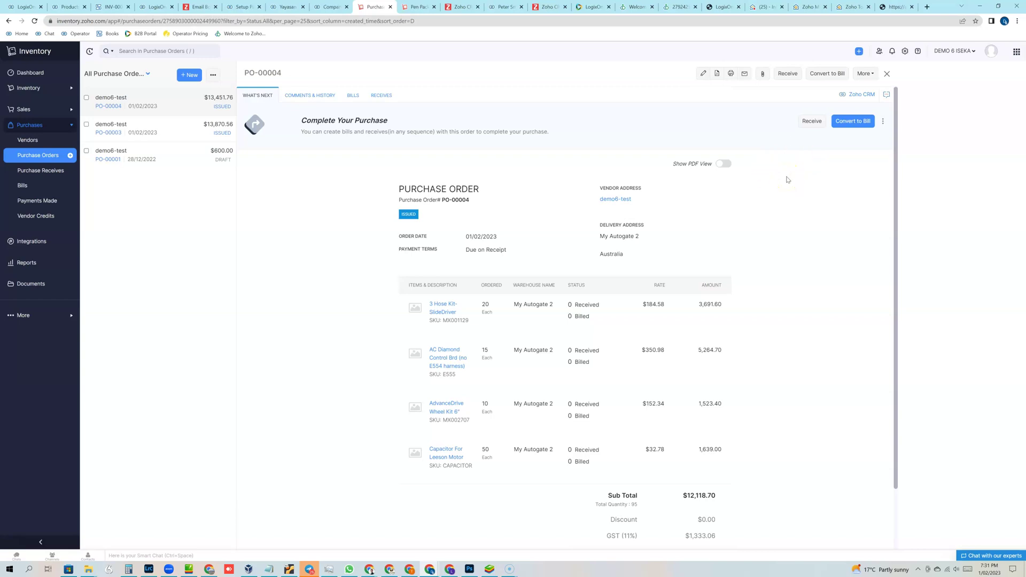
left_click(811, 120)
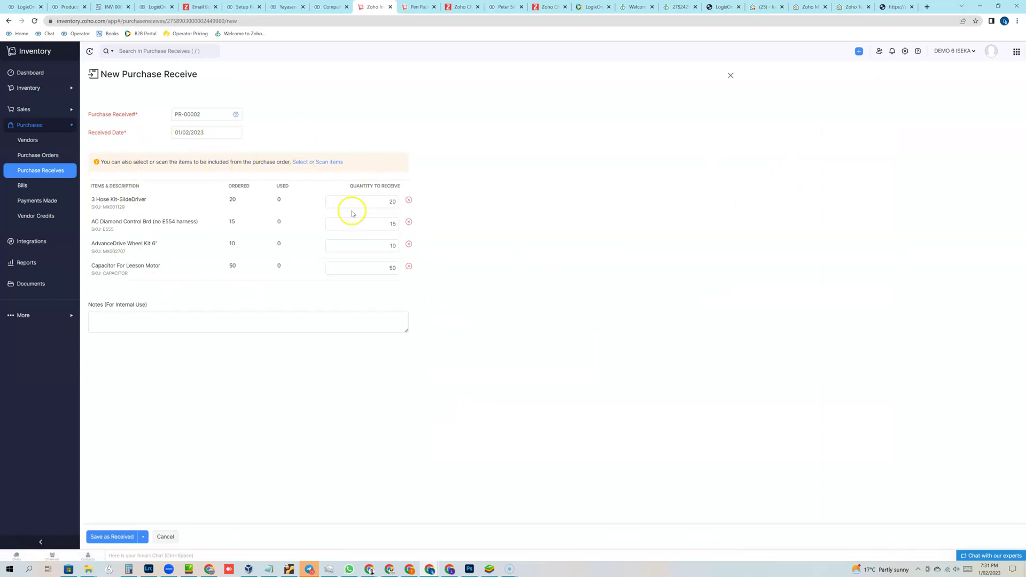
left_click_drag(368, 224, 404, 225)
type("14")
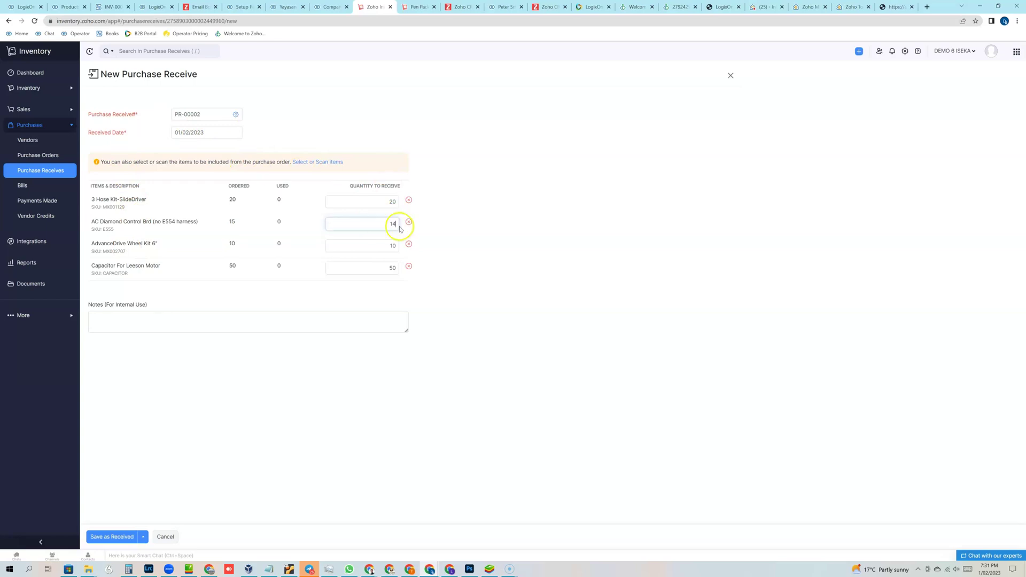
left_click_drag(390, 246, 396, 245)
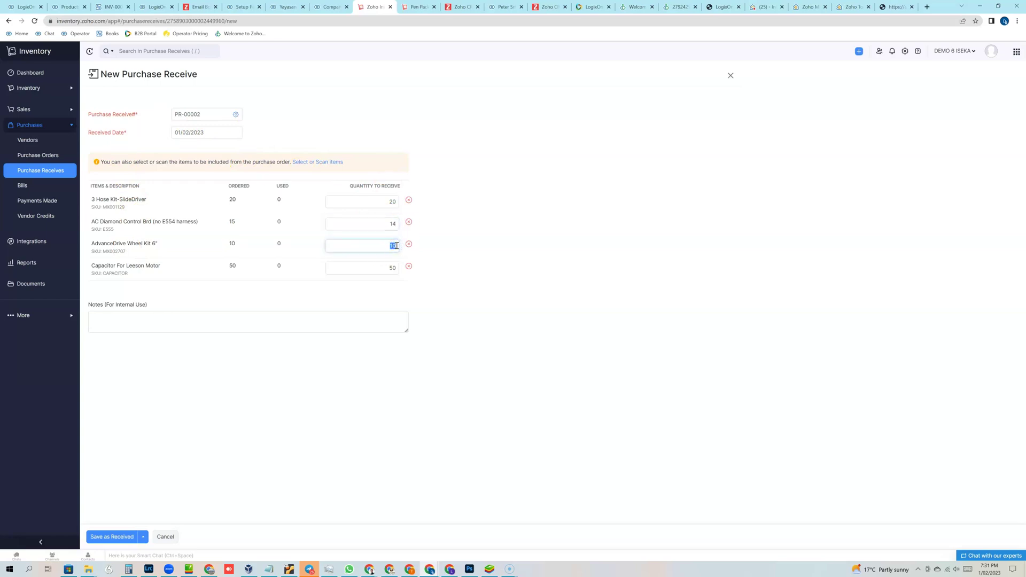
type("9")
left_click(114, 537)
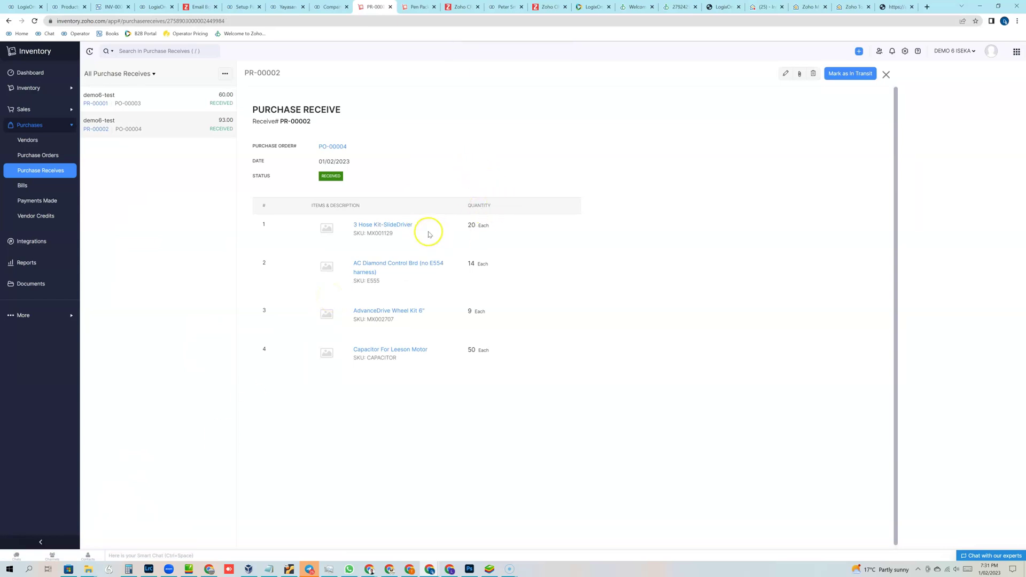
Check the physical stock of the received 3 Hose Kit-SlideDriver item in each warehouse
left_click(370, 227)
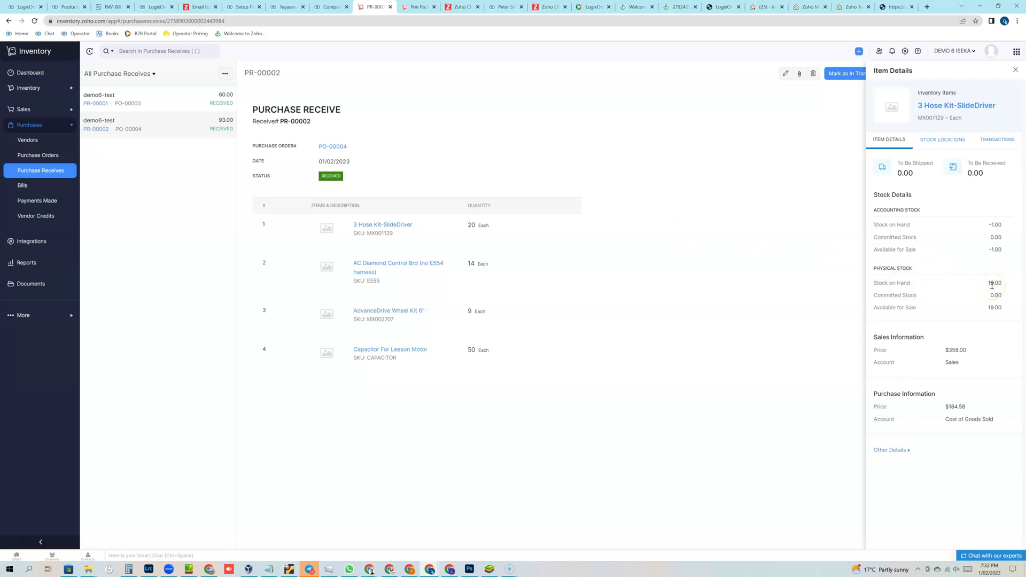
left_click(955, 143)
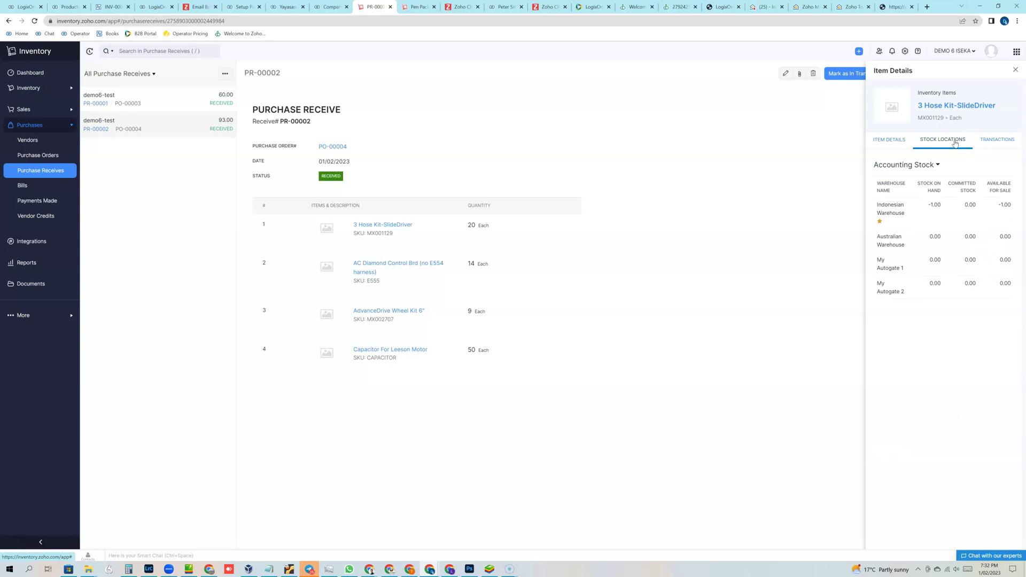
left_click(938, 165)
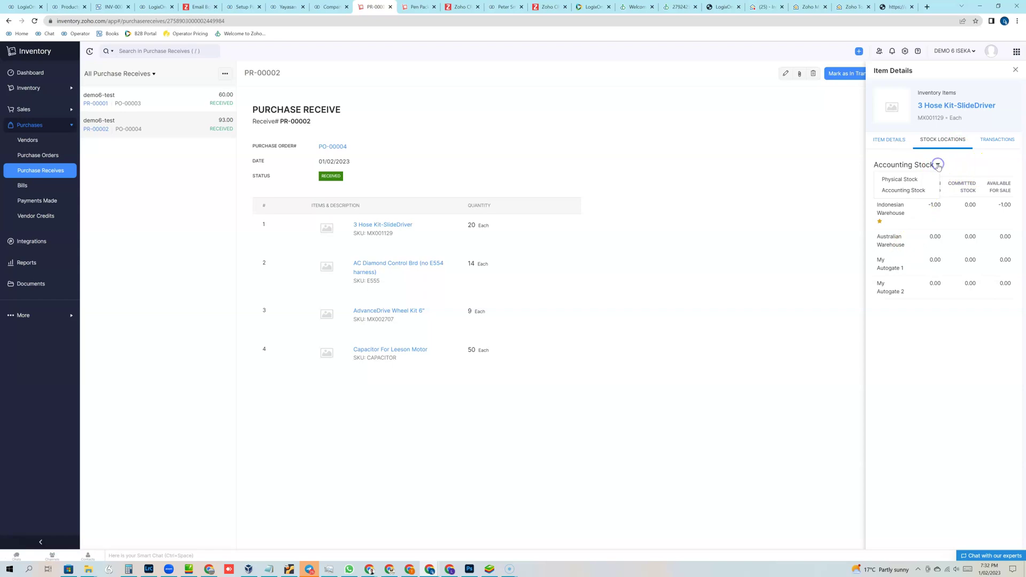
left_click(923, 180)
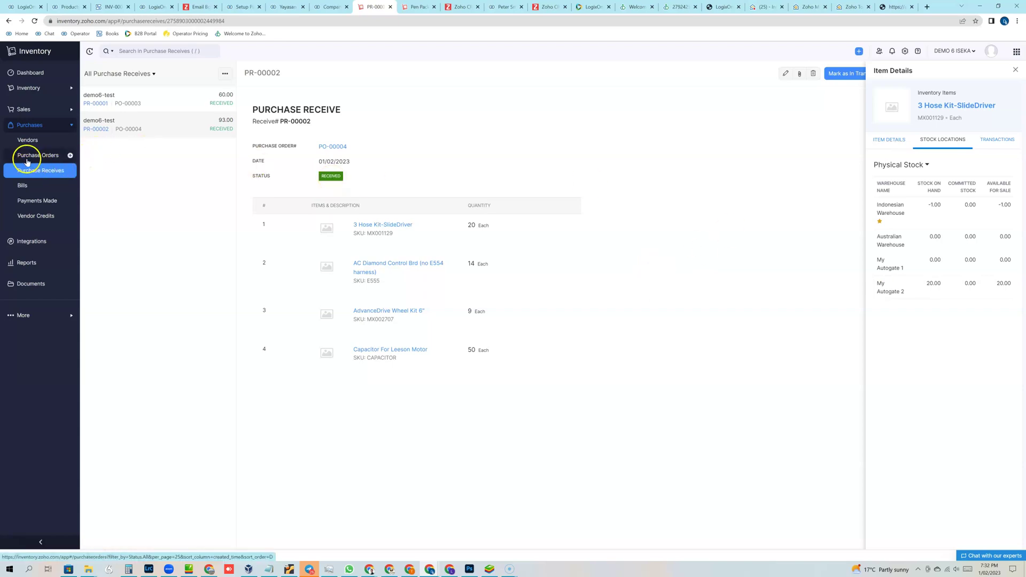
View the inventory adjustments list and the blank form for a new adjustment
left_click(29, 89)
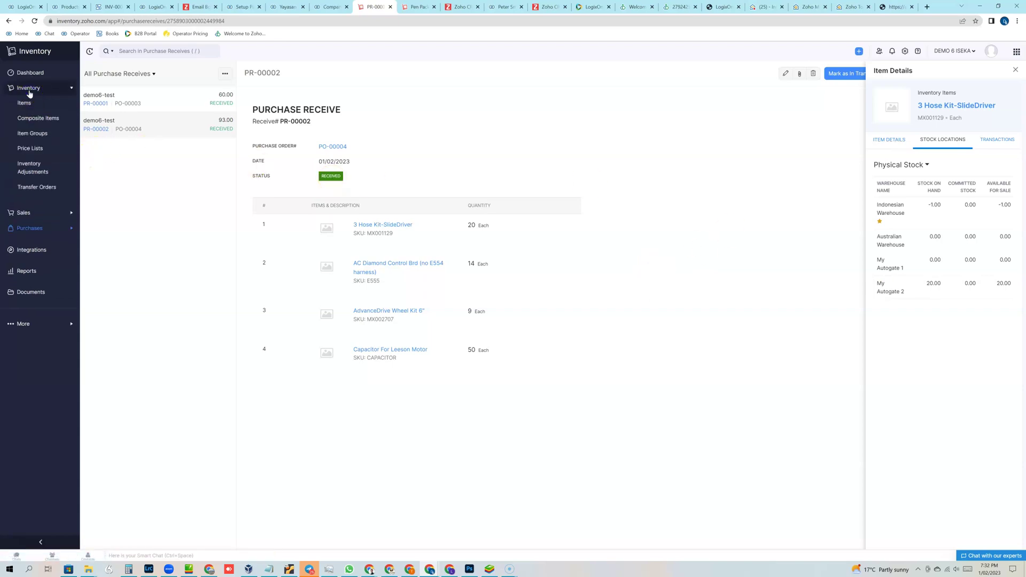
left_click(28, 174)
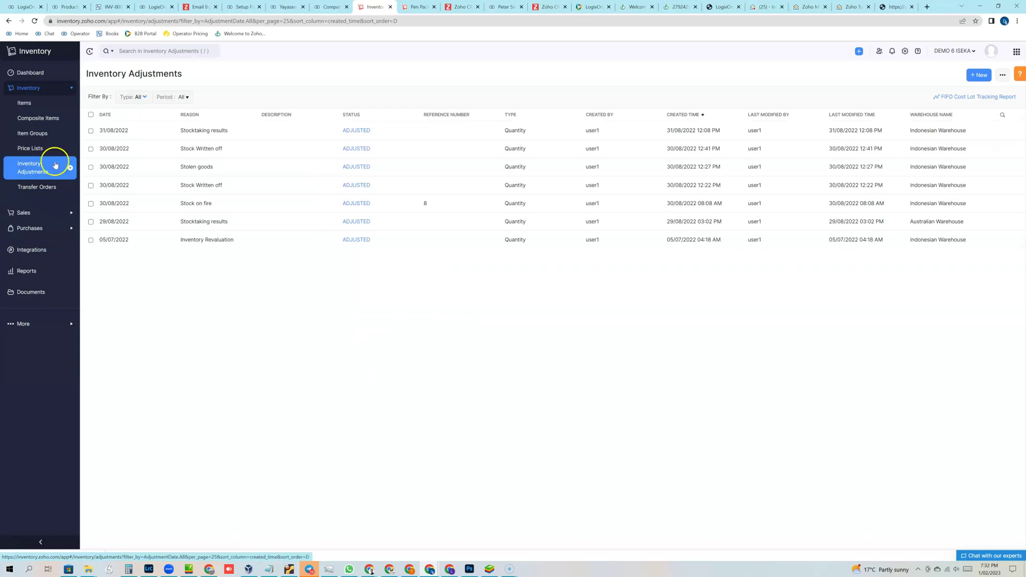
left_click(971, 76)
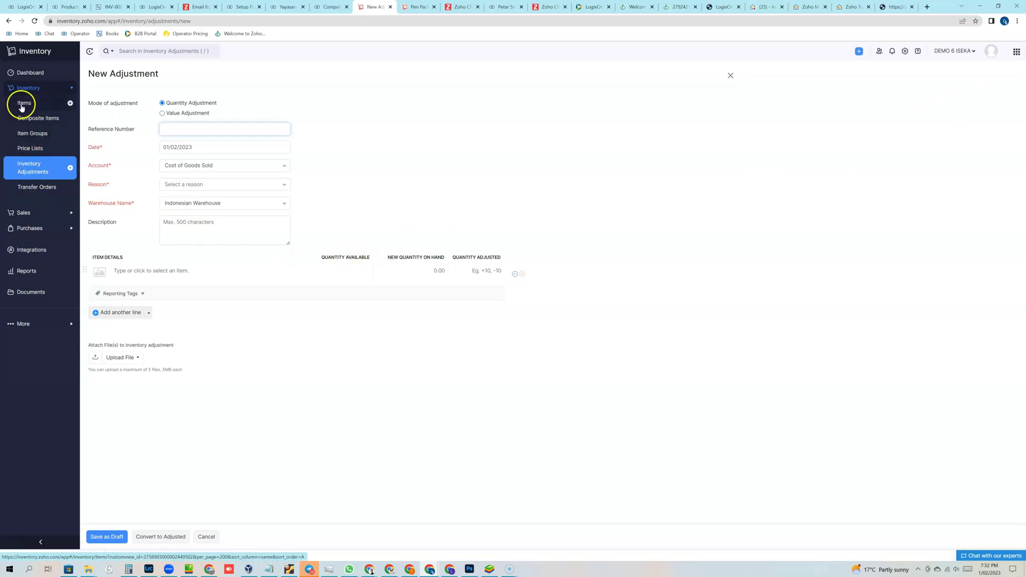
Go back to the dashboard, list the My AutoGate items and open Controller Board-Smart Touch
left_click(29, 213)
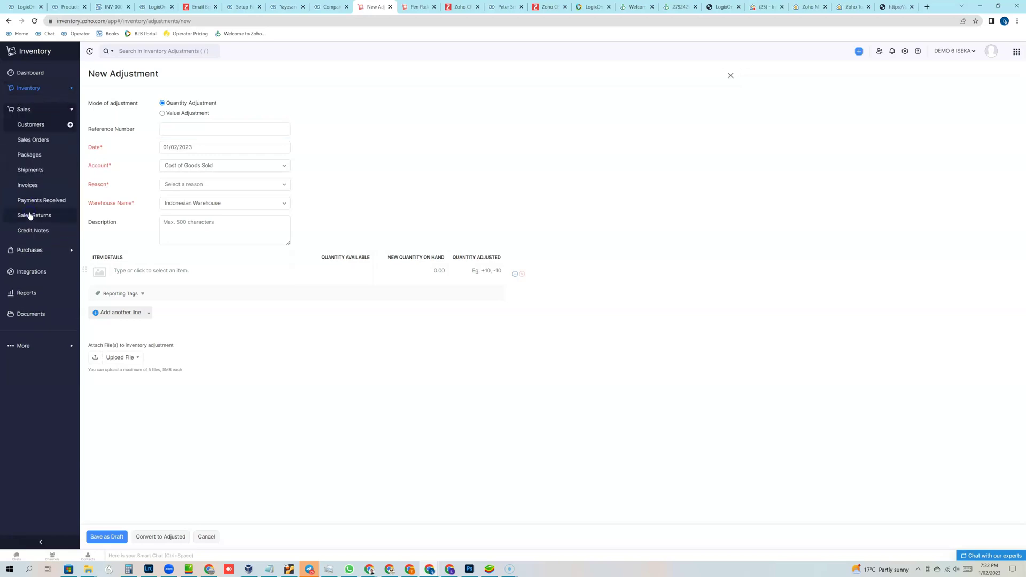
left_click(55, 253)
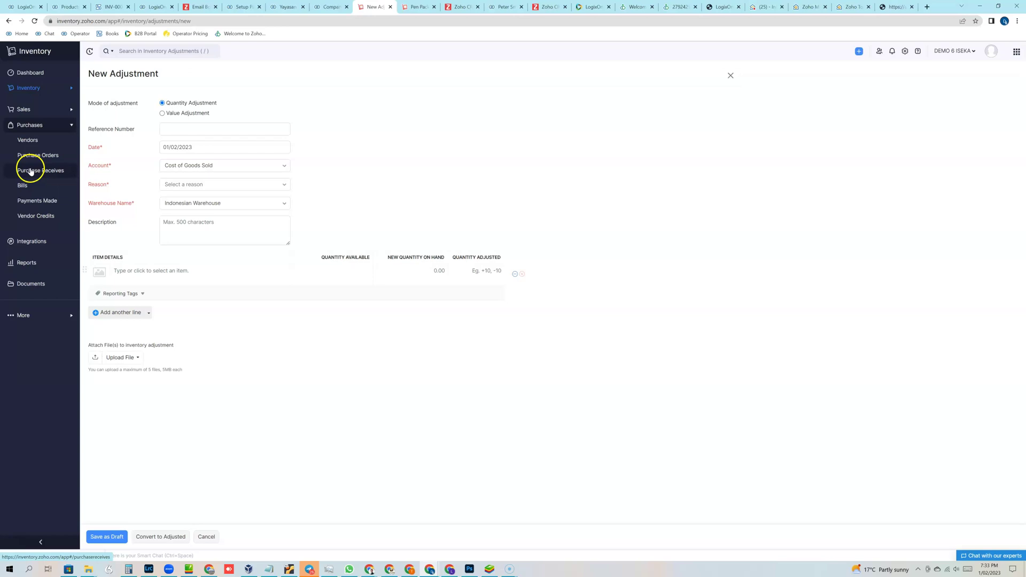
left_click(29, 73)
left_click(28, 88)
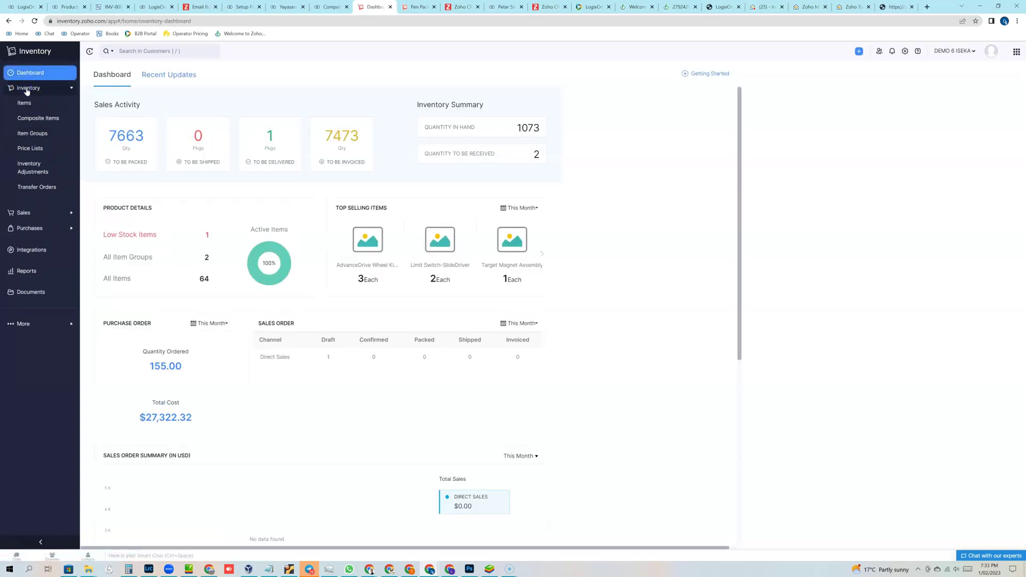
left_click(23, 104)
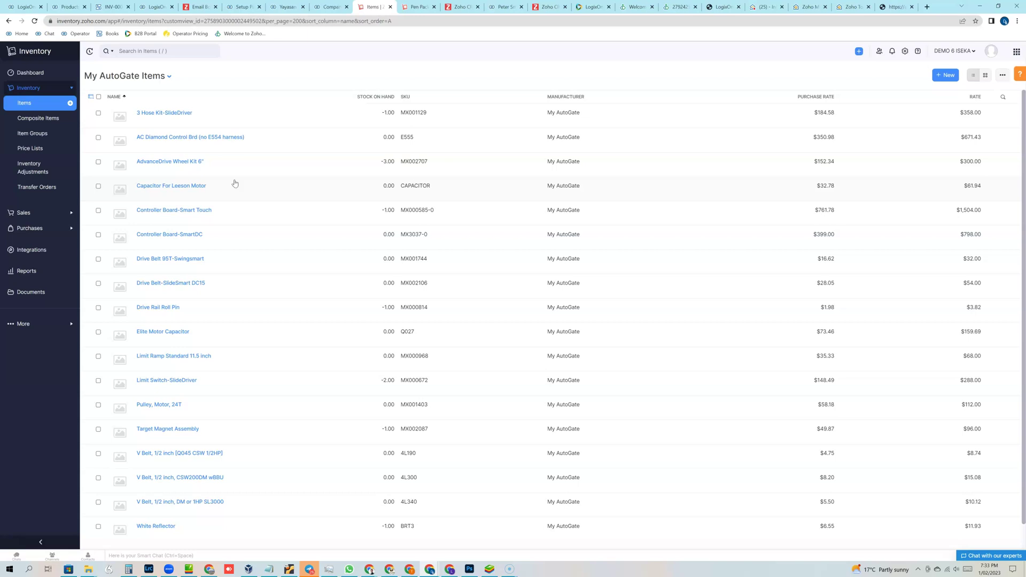
left_click(203, 210)
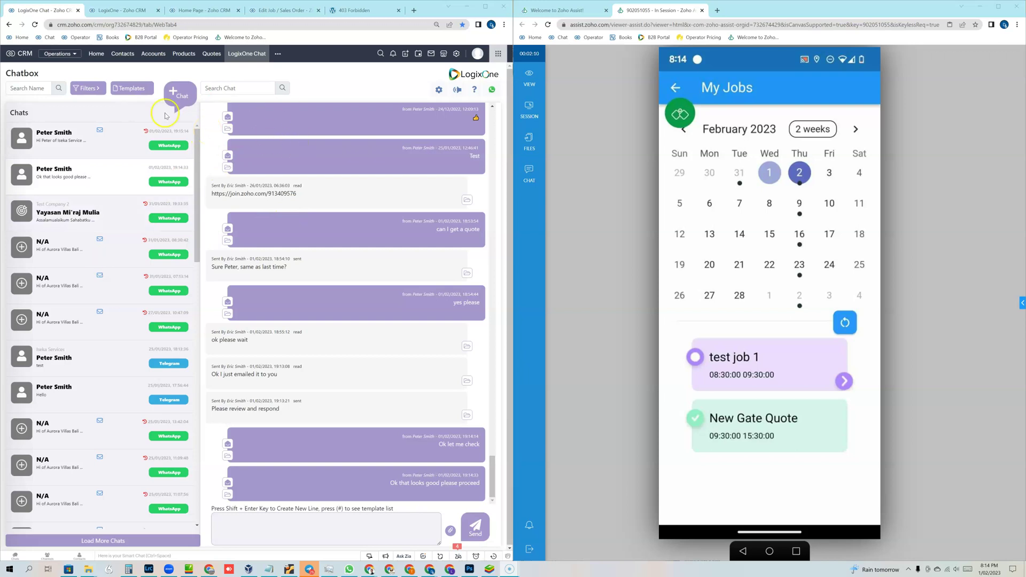
Switch to LogixOne in Zoho CRM, reload its job schedule and show the mobile app's jobs for 2 February 2023
left_click(122, 10)
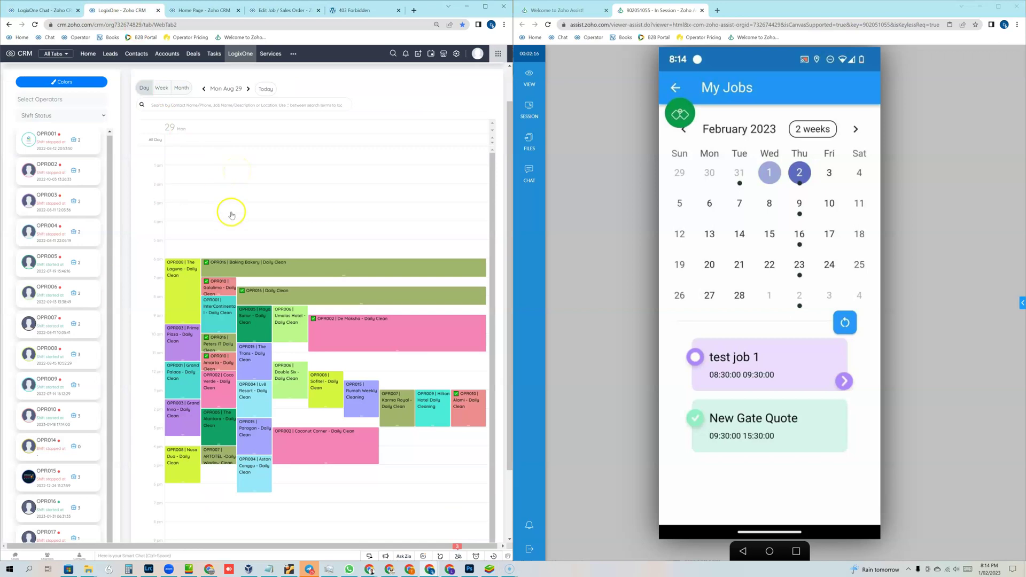
left_click(34, 24)
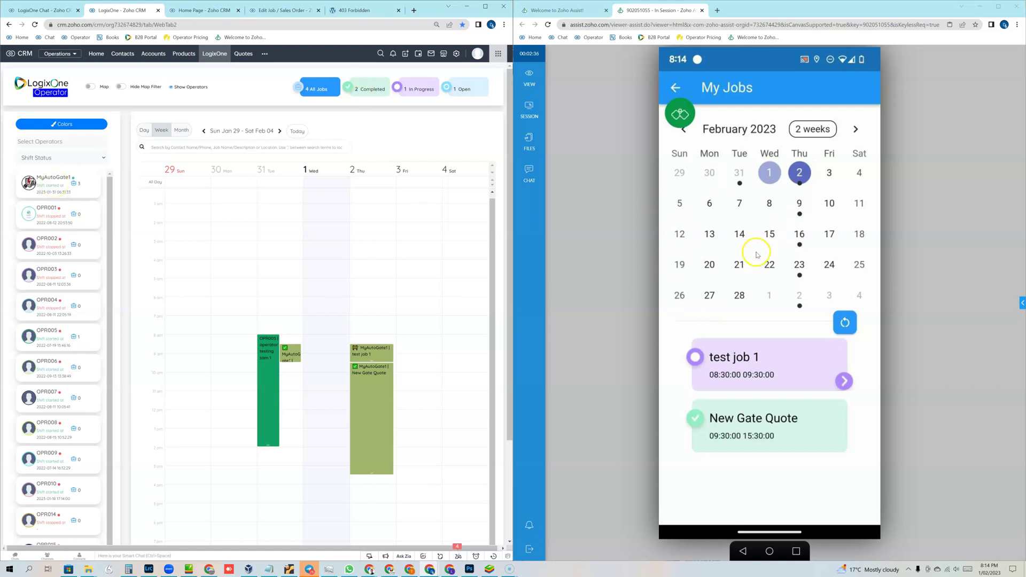
left_click(675, 88)
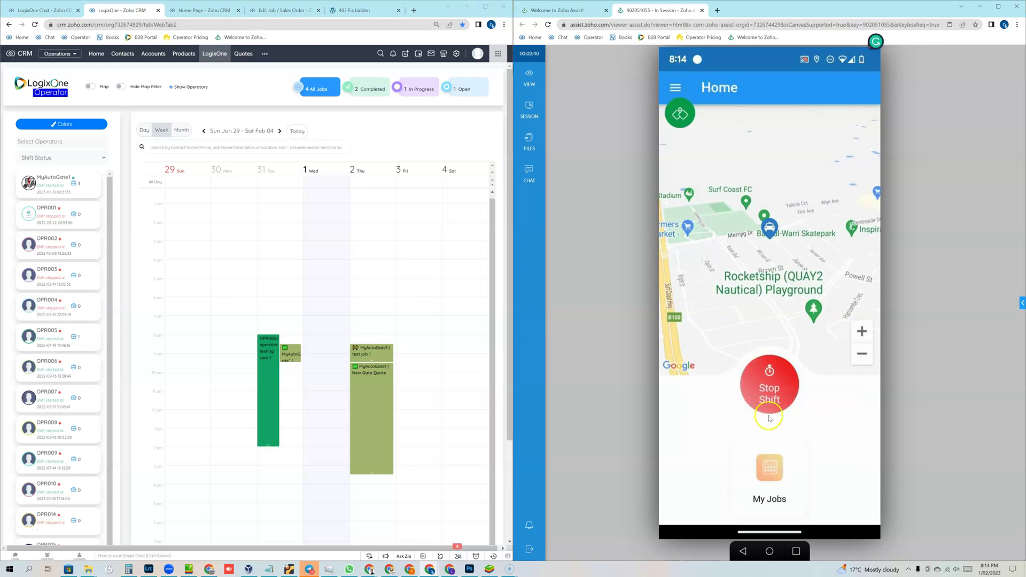
left_click(769, 469)
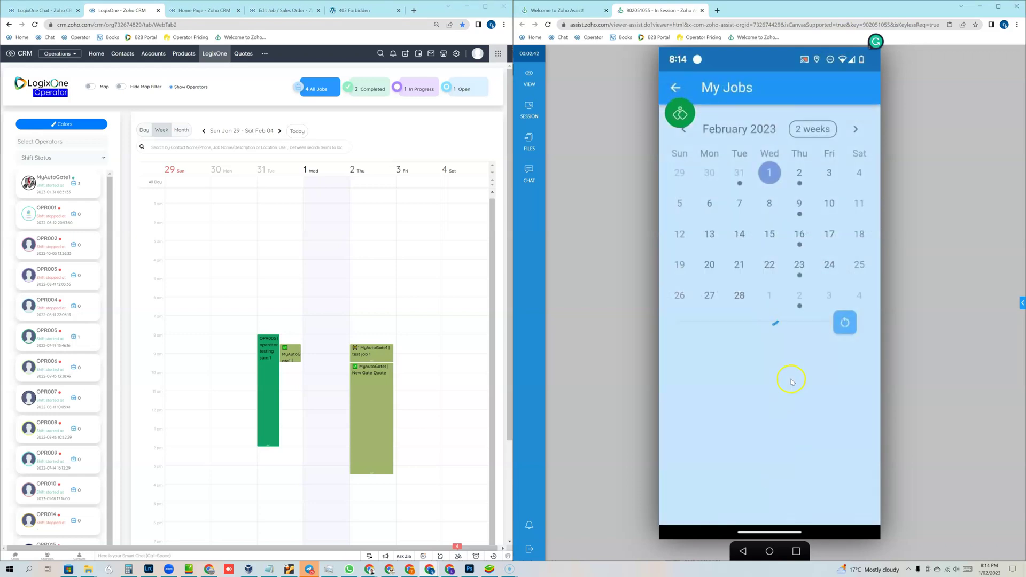
left_click(795, 174)
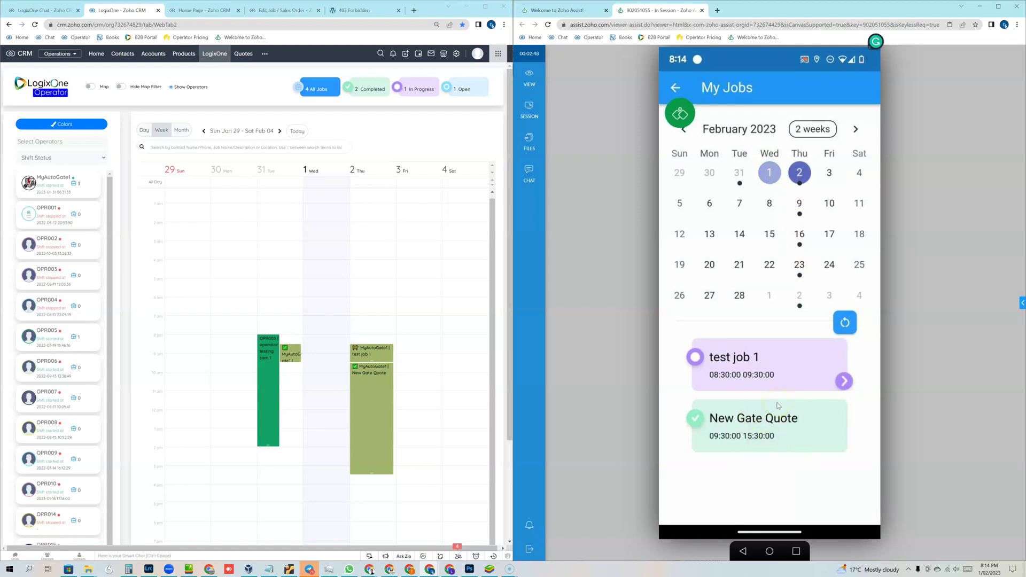
Open the contact record of the customer from the LogixOne WhatsApp chat and go to its quotes
left_click(43, 9)
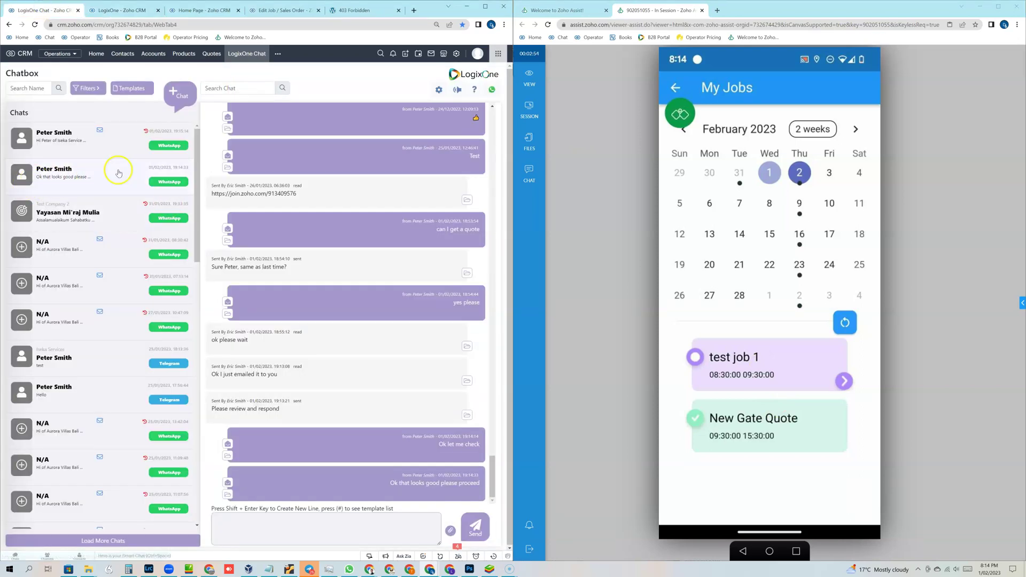
left_click(22, 173)
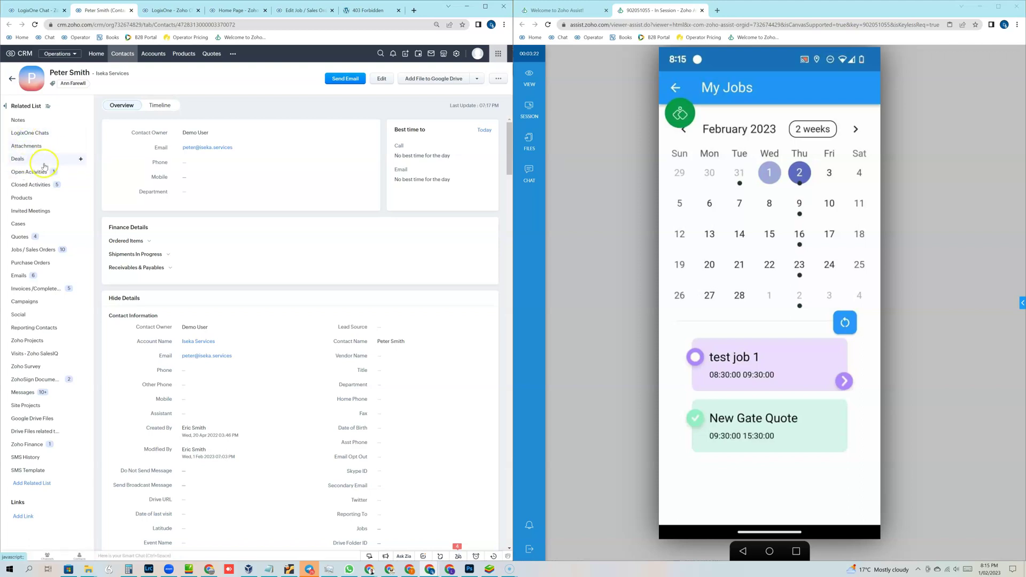
left_click(20, 248)
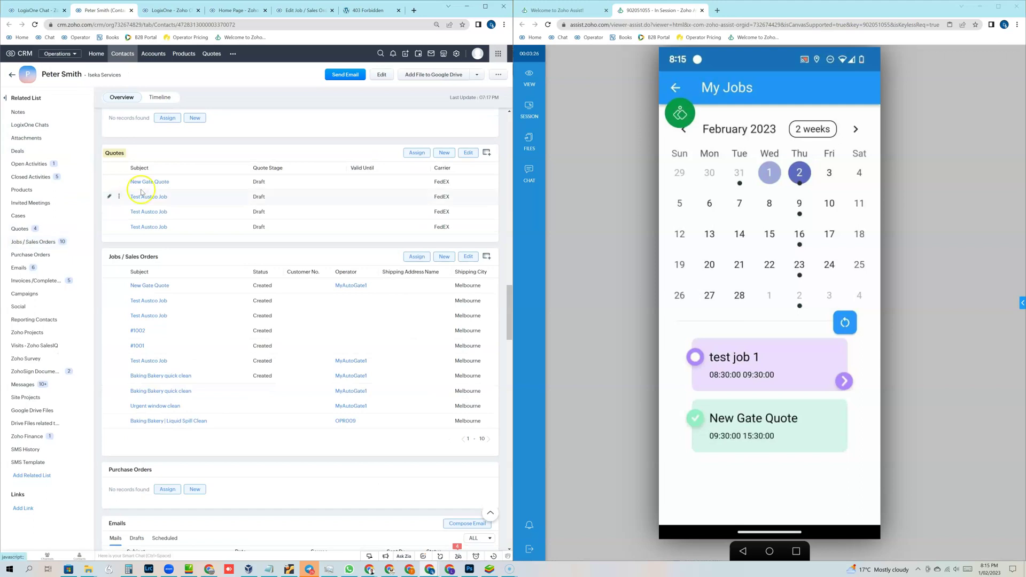
Look at the contact's New Gate Quote and return to the contact's list of quotes
left_click(156, 183)
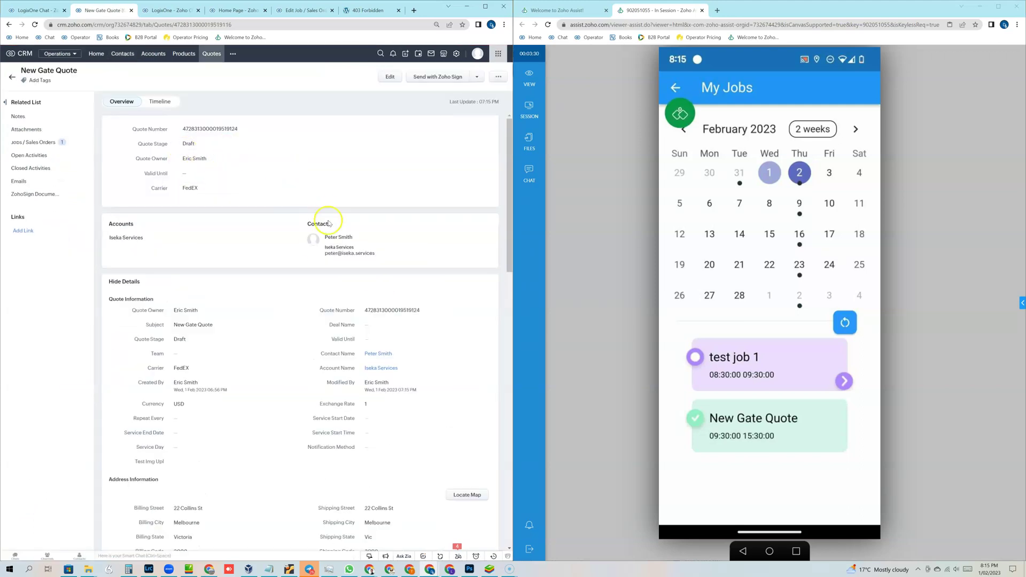
left_click(8, 25)
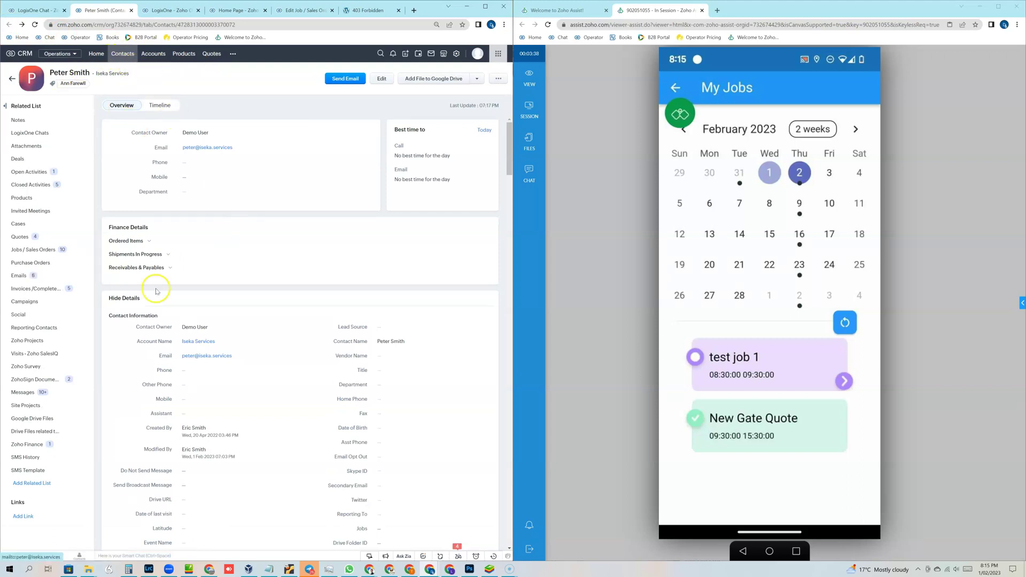
left_click(24, 235)
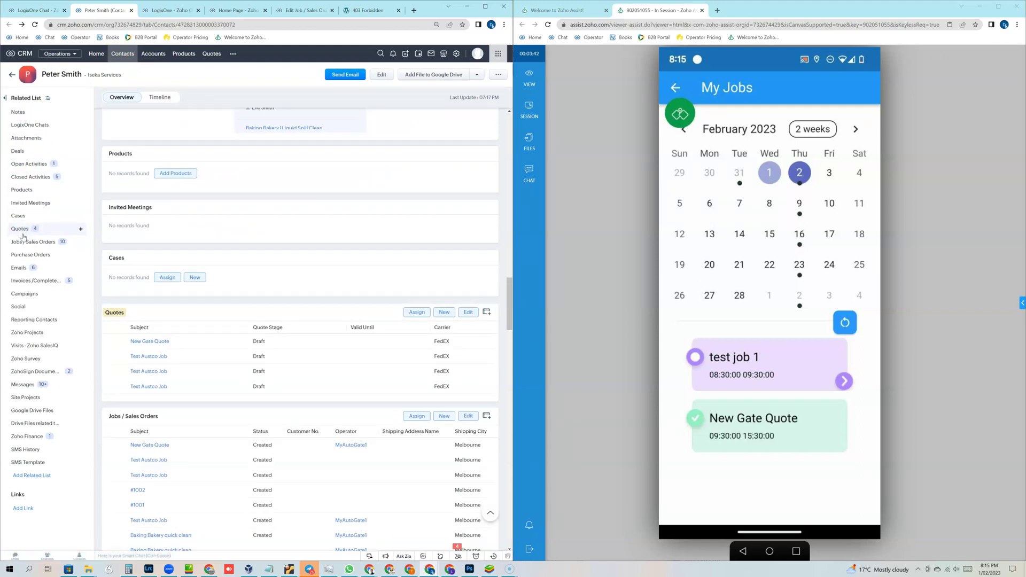
Open the contact's New Gate Quote and clone it with the subject New Gate Quote 2
left_click(156, 344)
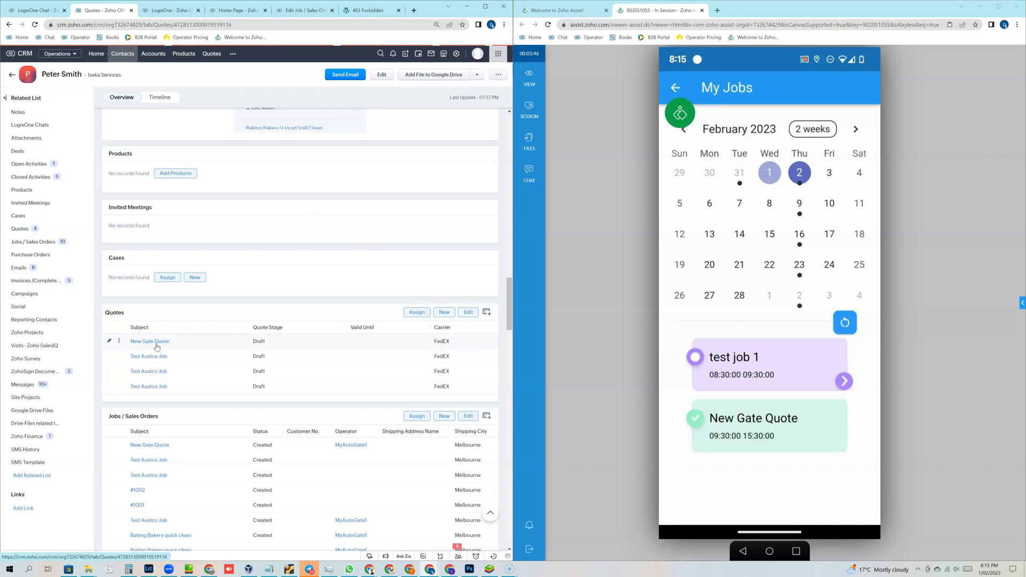
scroll(314, 343, "down", 1)
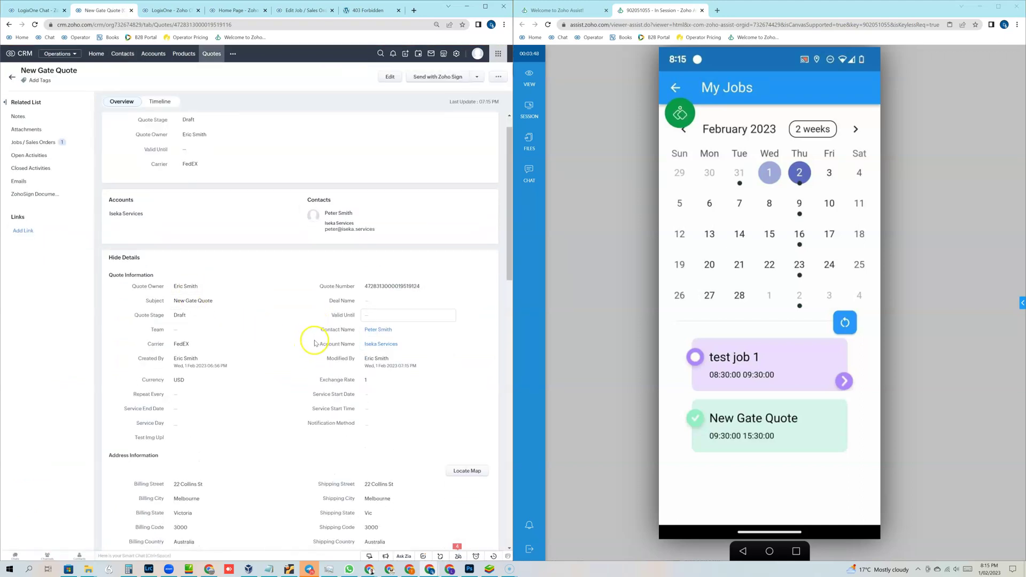
scroll(320, 352, "down", 4)
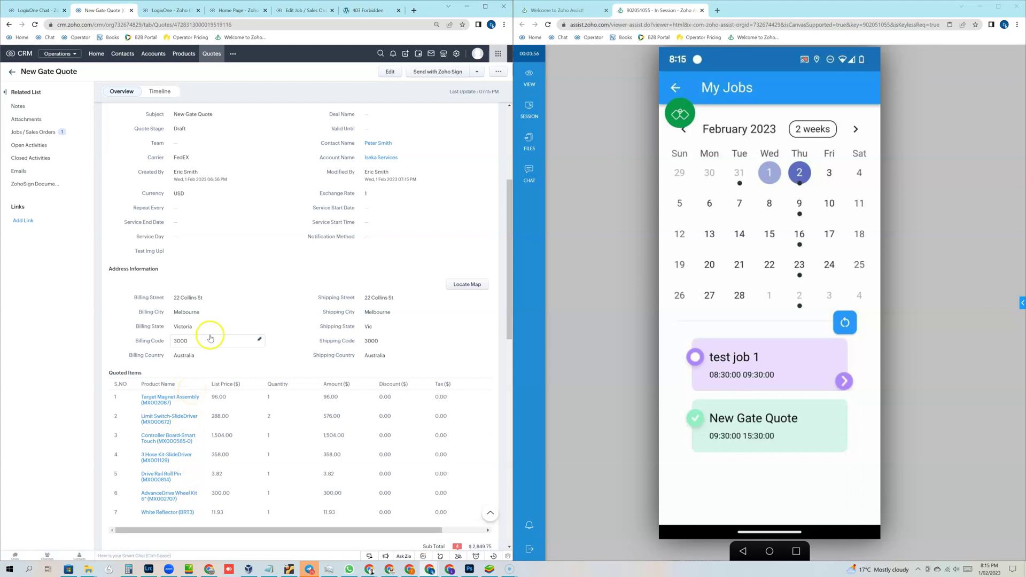
scroll(313, 373, "down", 2)
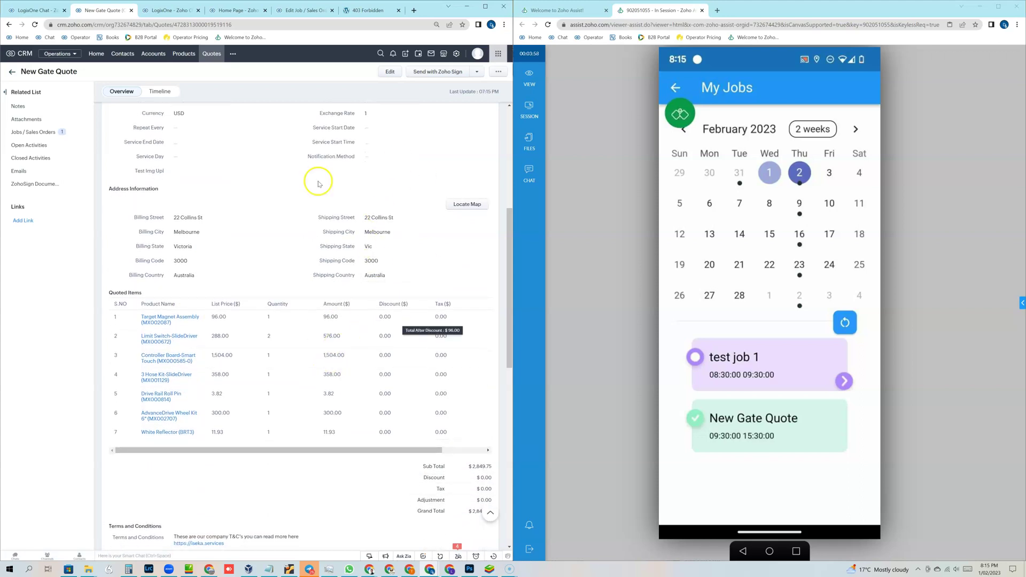
left_click(480, 74)
left_click(475, 86)
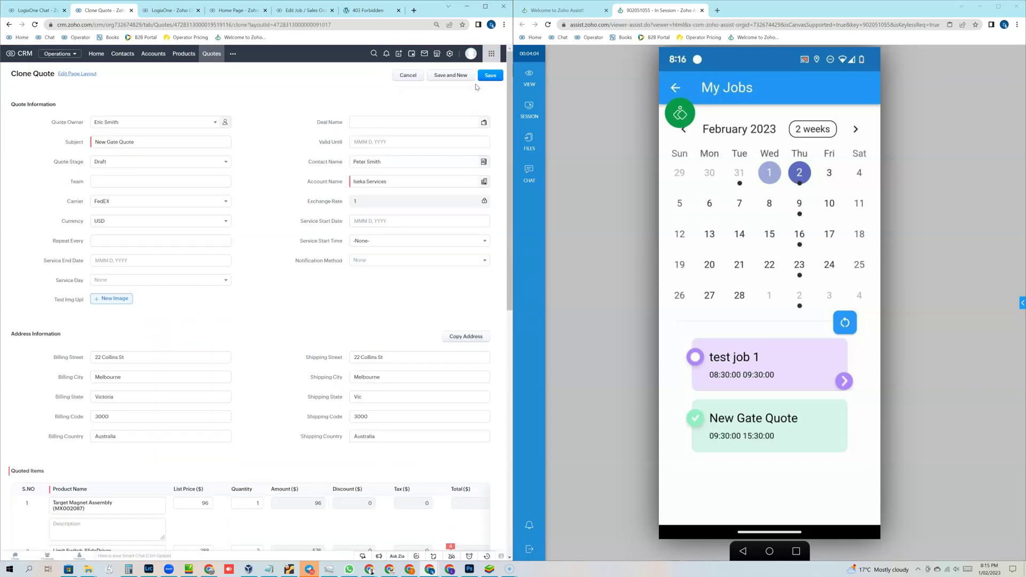
left_click(148, 142)
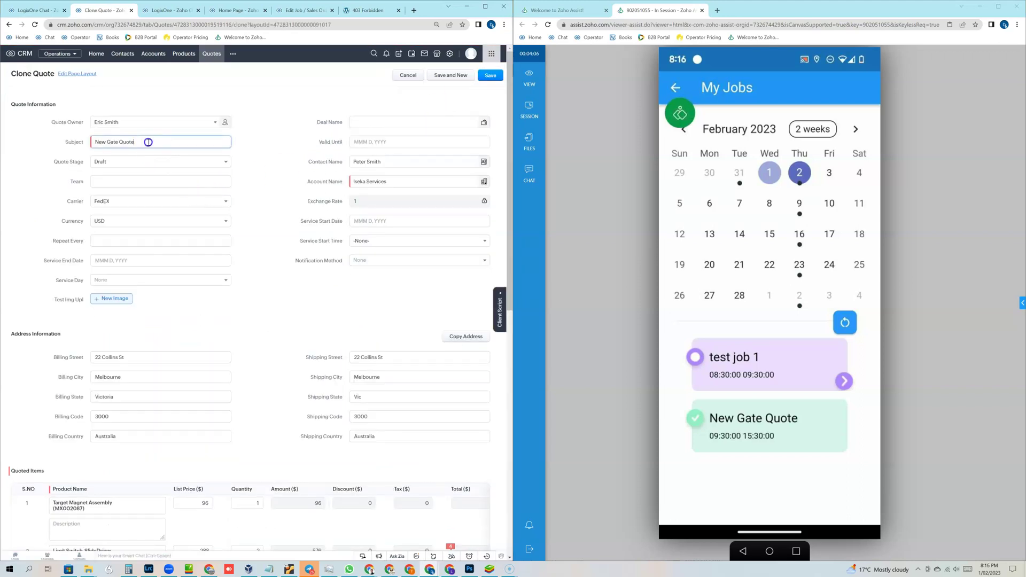
type("2")
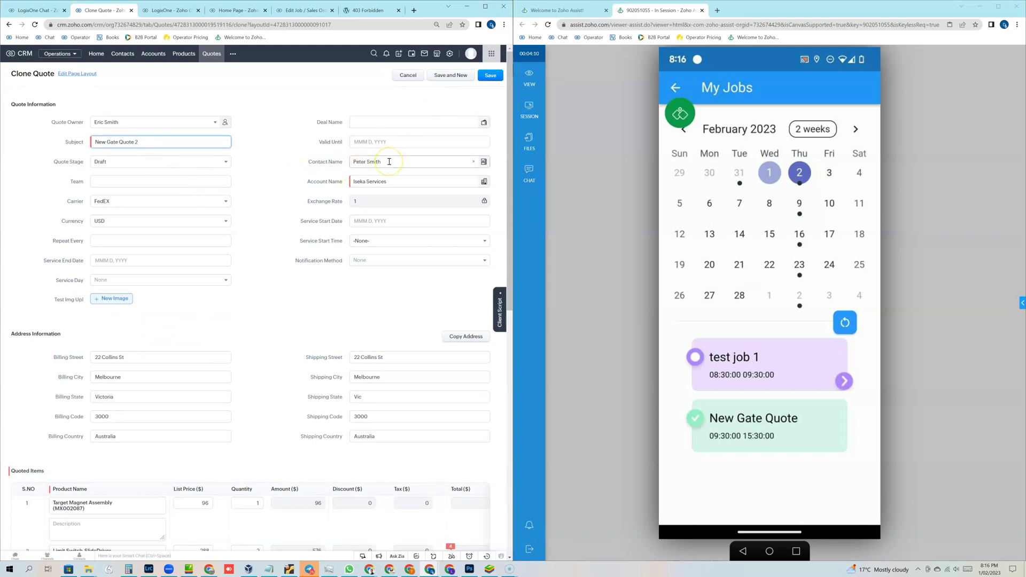
Set the quantity of AdvanceDrive Wheel Kit 6" to 2 in the cloned quote and save it
left_click(296, 190)
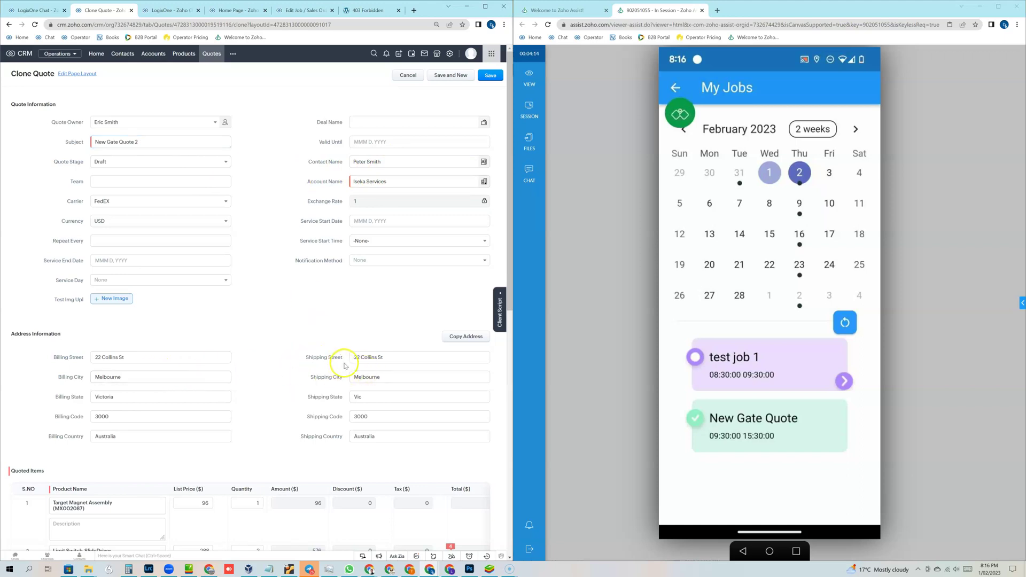
scroll(384, 354, "down", 3)
scroll(151, 350, "down", 4)
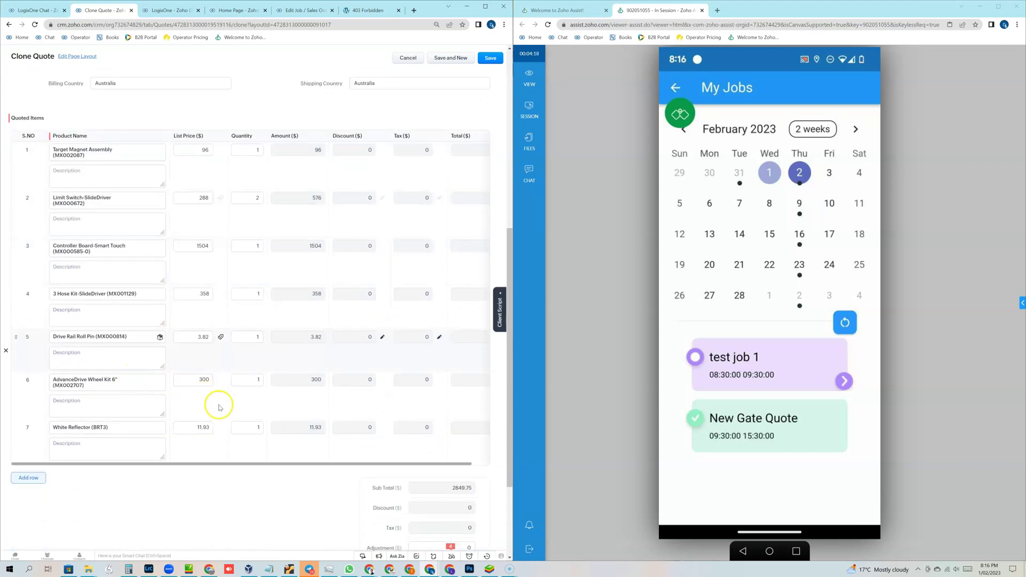
left_click(251, 374)
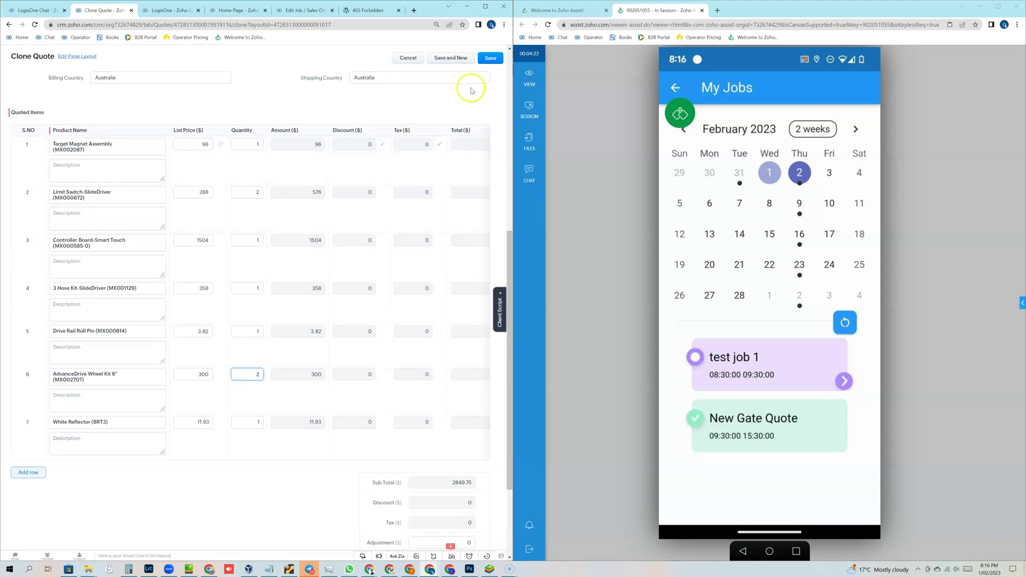
left_click(490, 58)
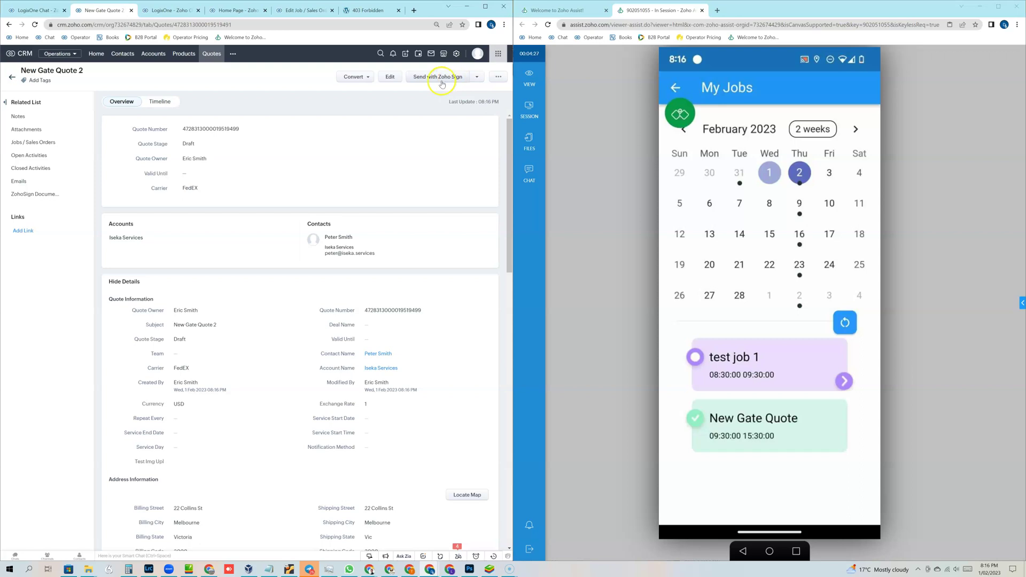
Prepare an email of New Gate Quote 2 with its PDF generated from the Quote Template in A4 portrait
left_click(498, 76)
left_click(472, 137)
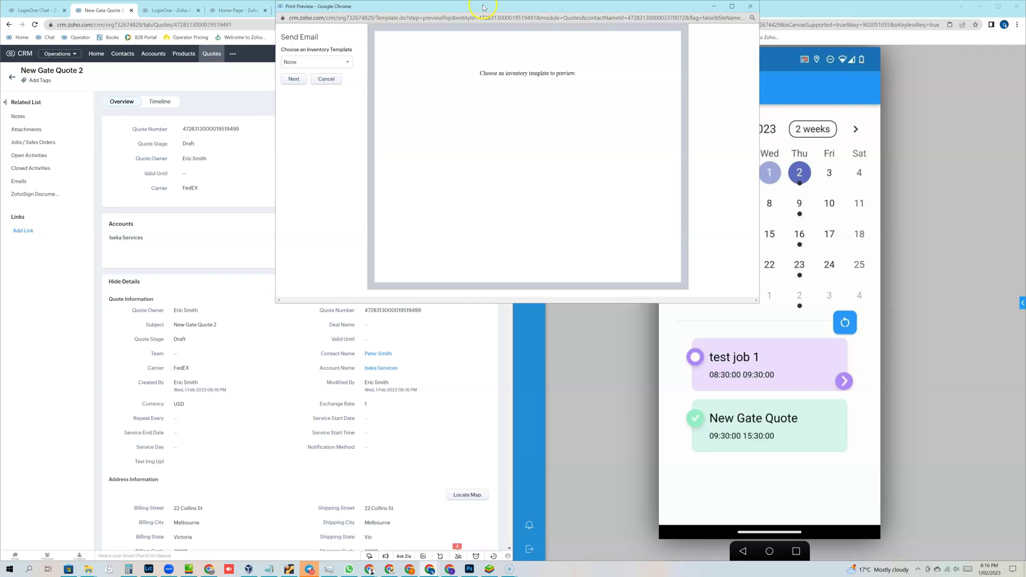
left_click_drag(484, 6, 223, 59)
left_click(66, 118)
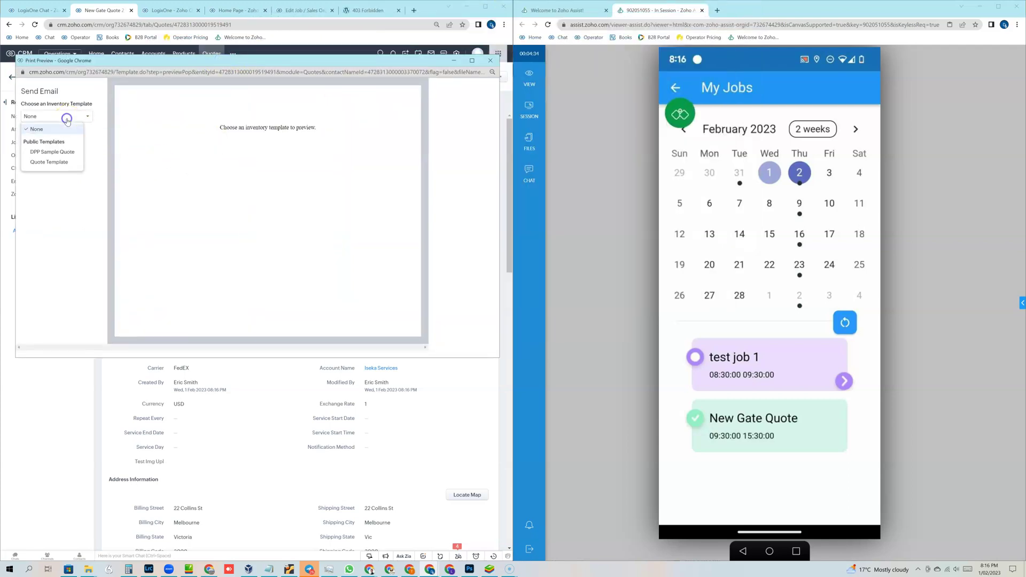
left_click(61, 162)
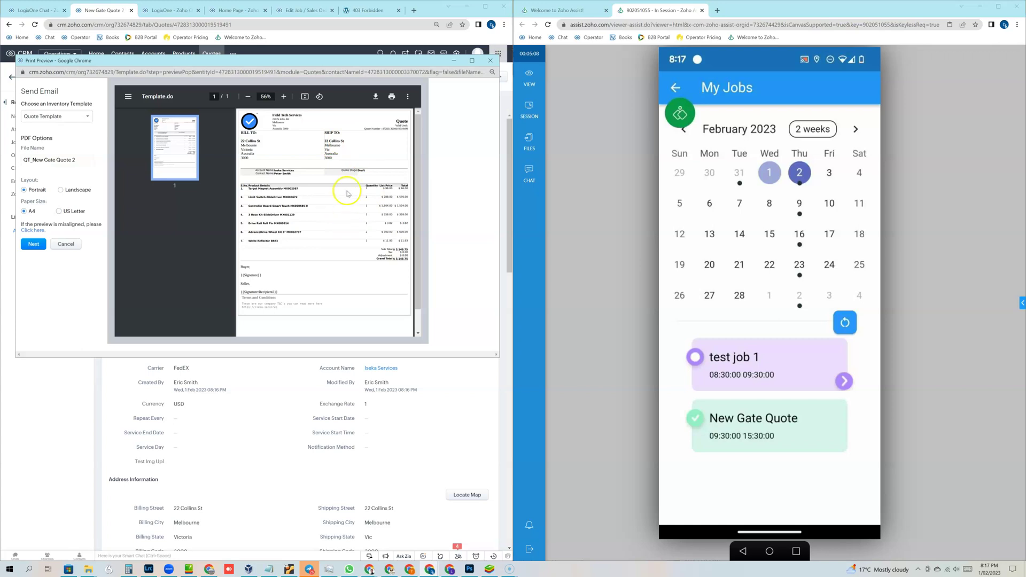
left_click(80, 118)
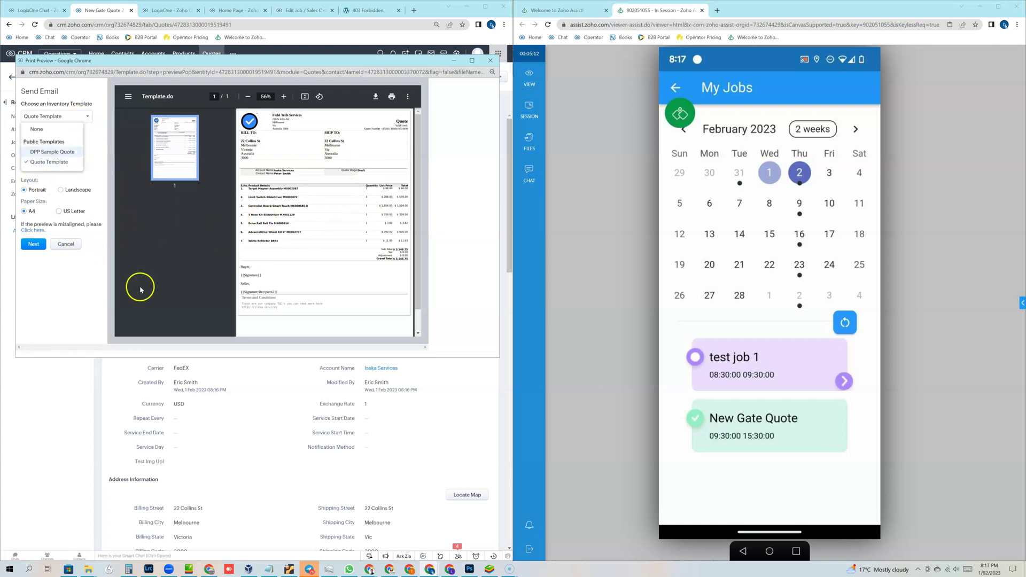
left_click(33, 244)
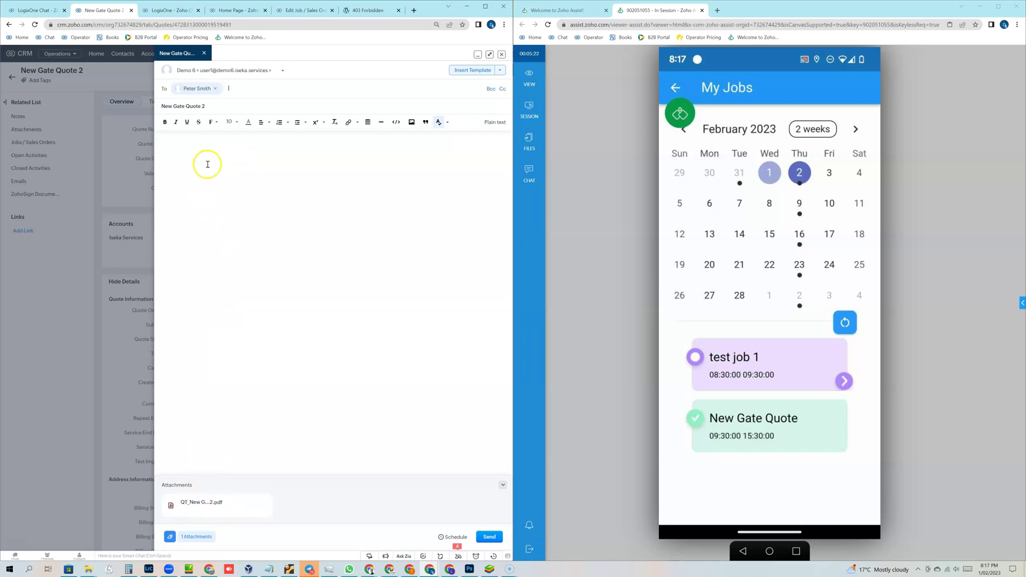
Send the quote email using the My AutoGate Quote template email and check the quote's Emails list
left_click(167, 142)
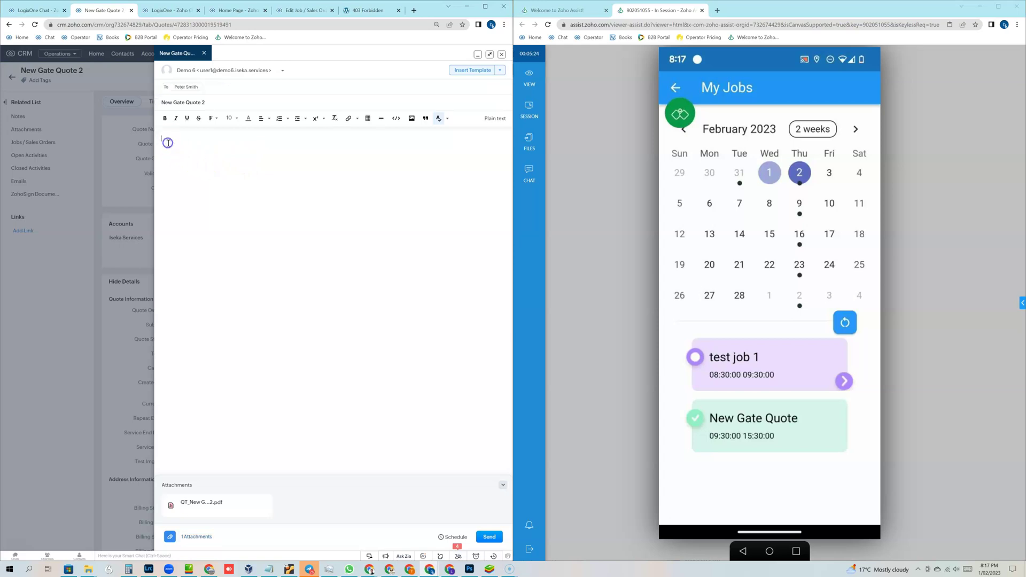
left_click(477, 70)
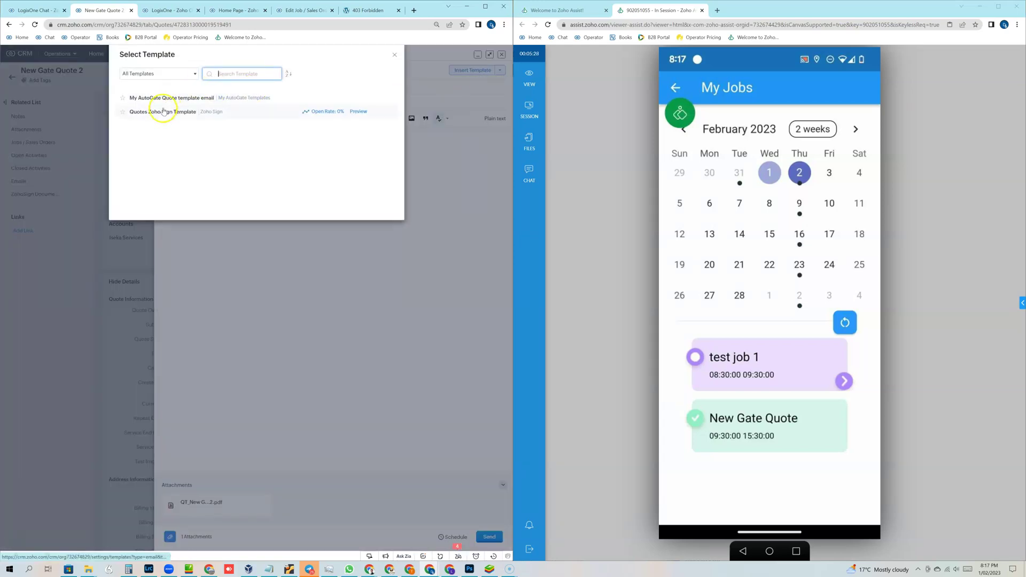
left_click(165, 99)
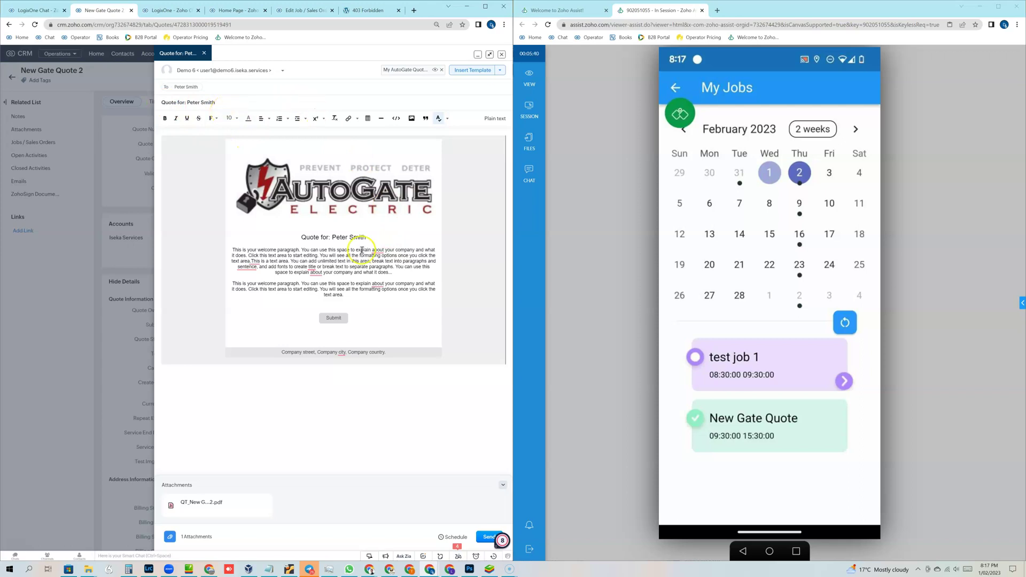
left_click(485, 536)
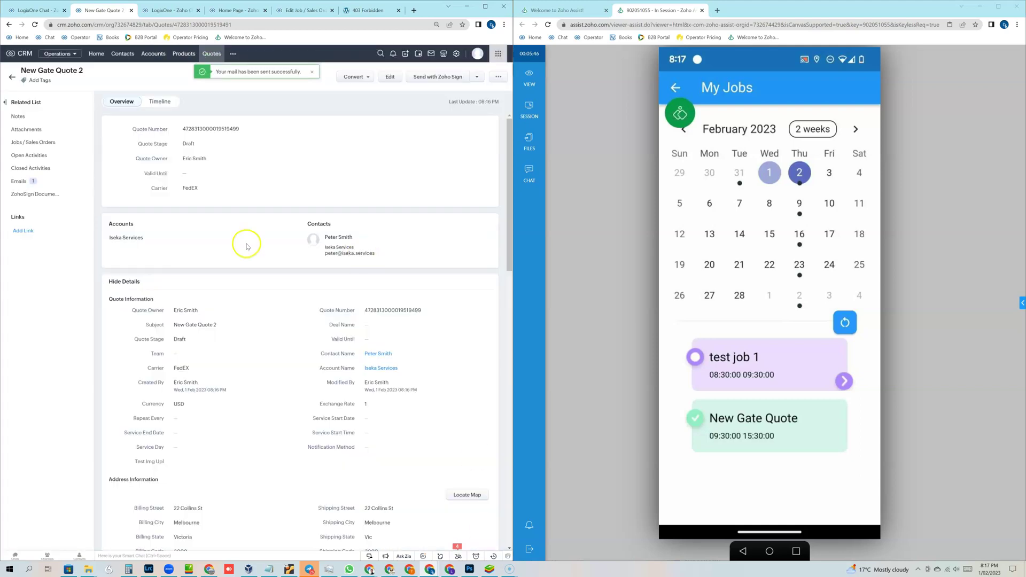
left_click(20, 182)
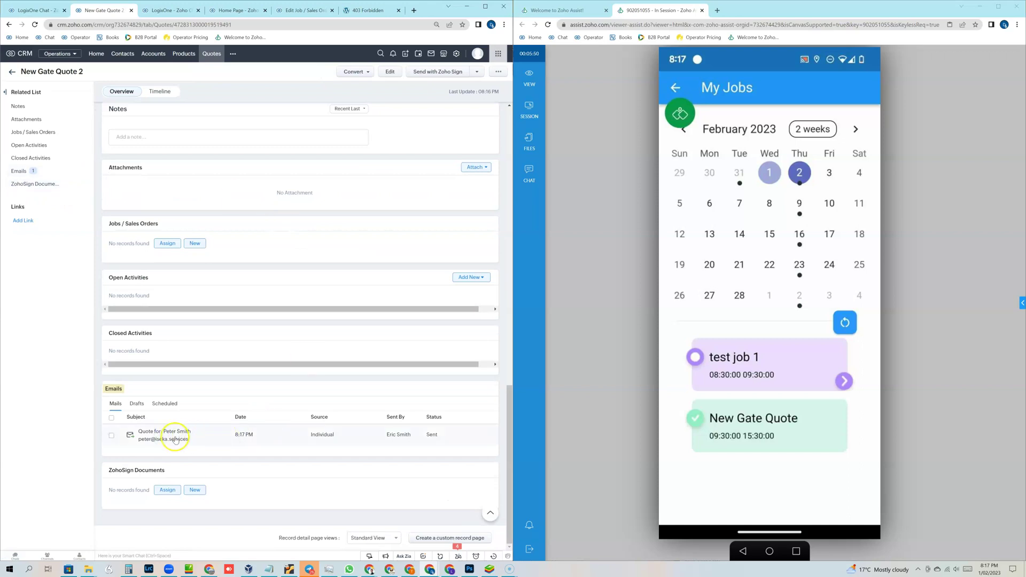
scroll(214, 314, "up", 5)
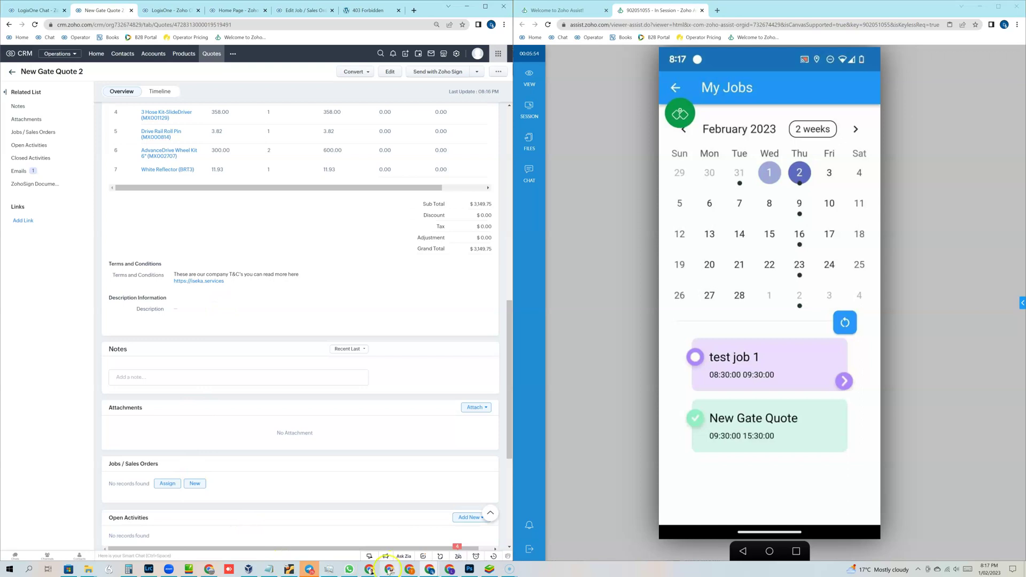
Switch to Zoho Mail and open the newly received quote email in the Iseka Email folder
mouse_move(374, 571)
left_click(353, 537)
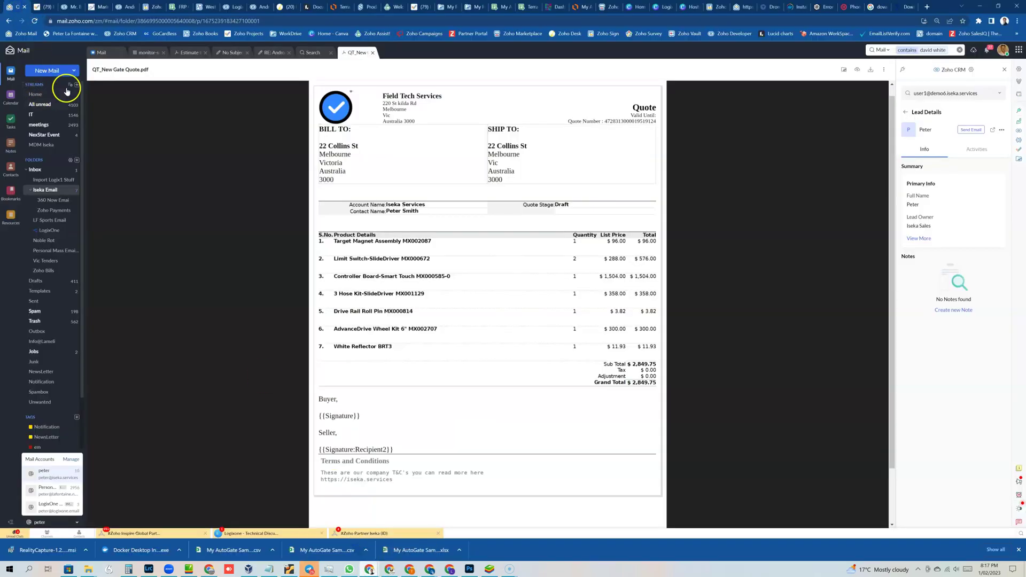
left_click(107, 51)
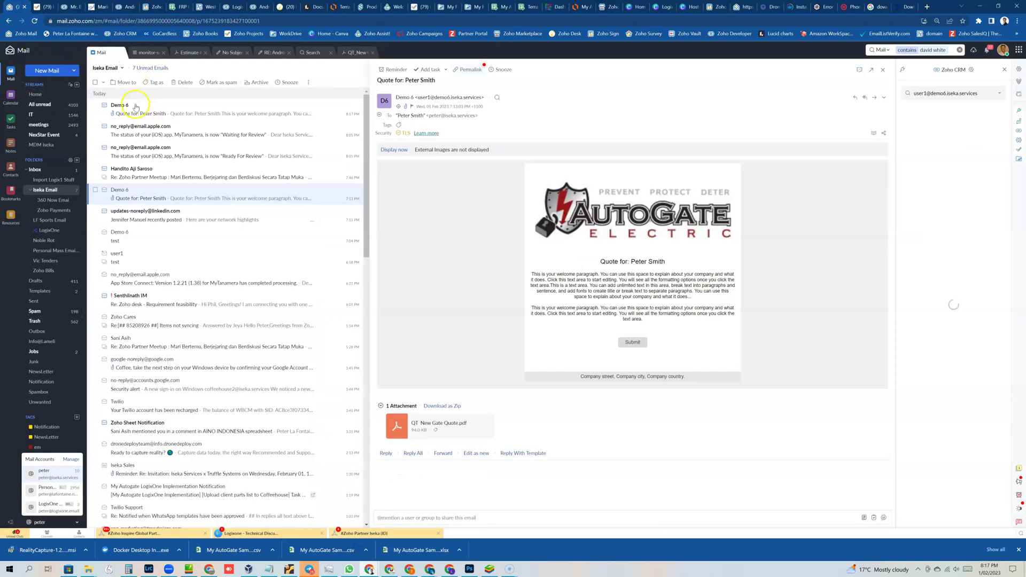
left_click(135, 107)
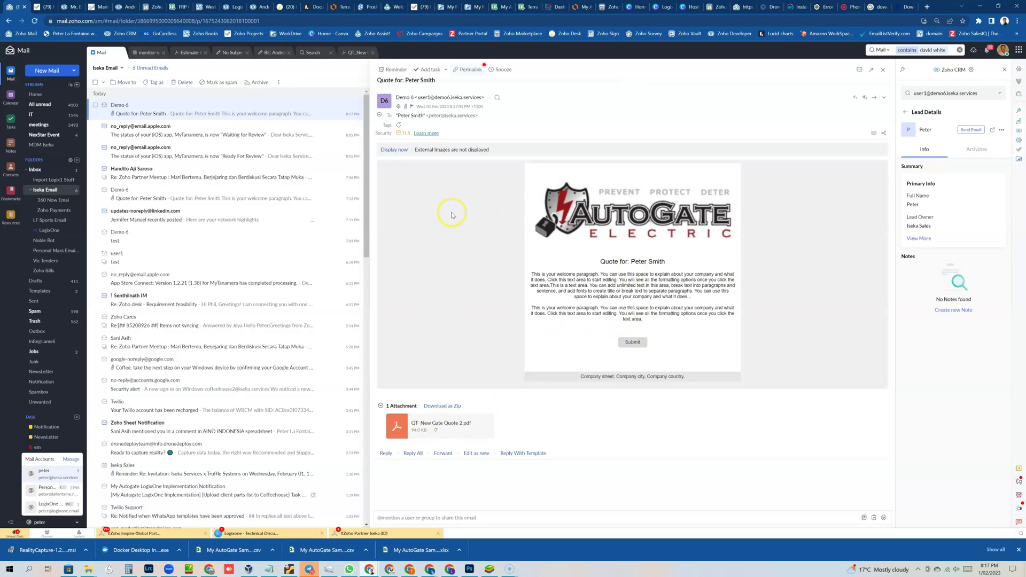
Reply to the quote email with the text "I accepted" and send it
left_click(855, 98)
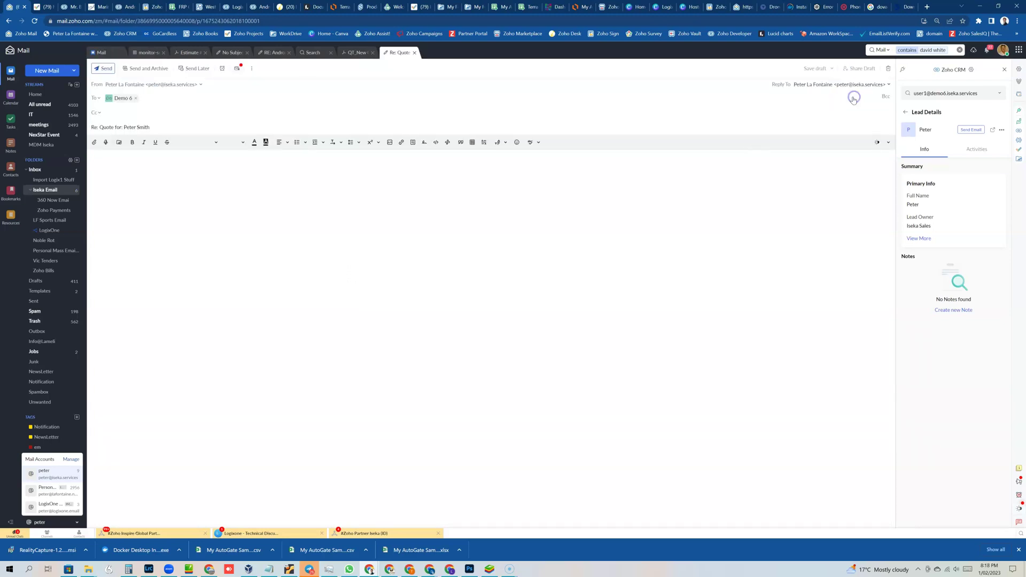
type("I accepted")
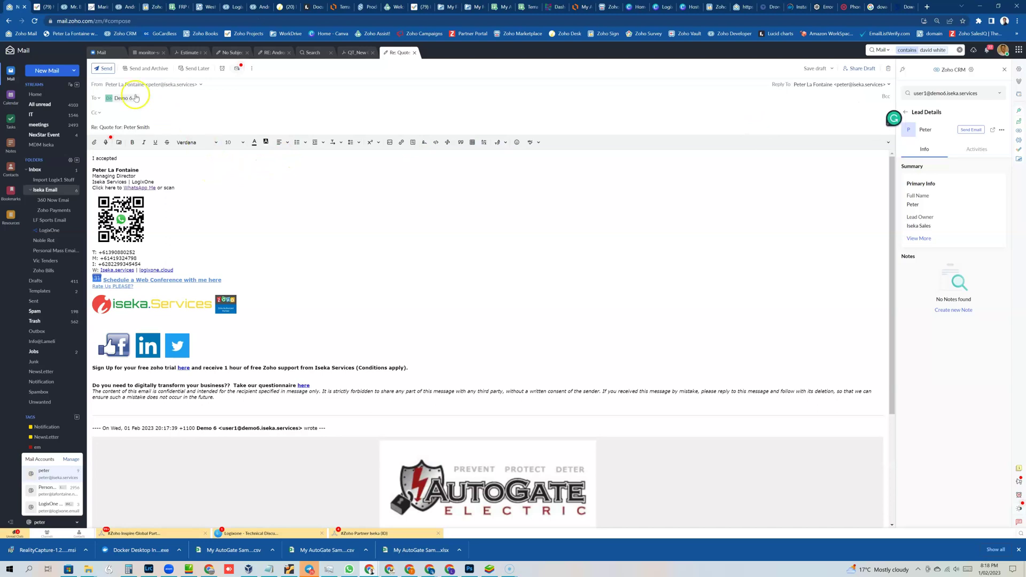
left_click(104, 69)
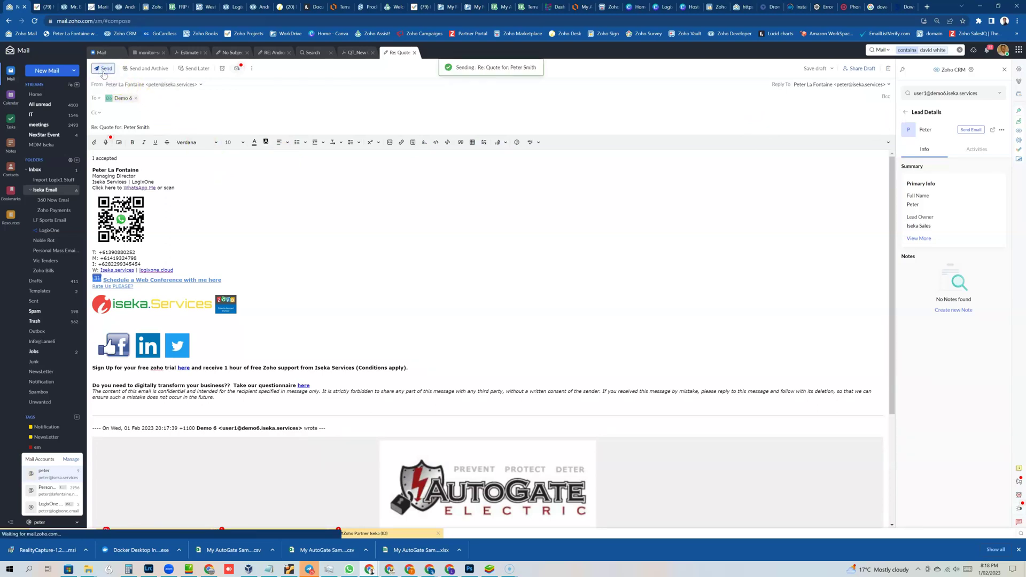
Switch back to Zoho CRM and set the stage of New Gate Quote 2 to Confirmed
key("alt+Tab")
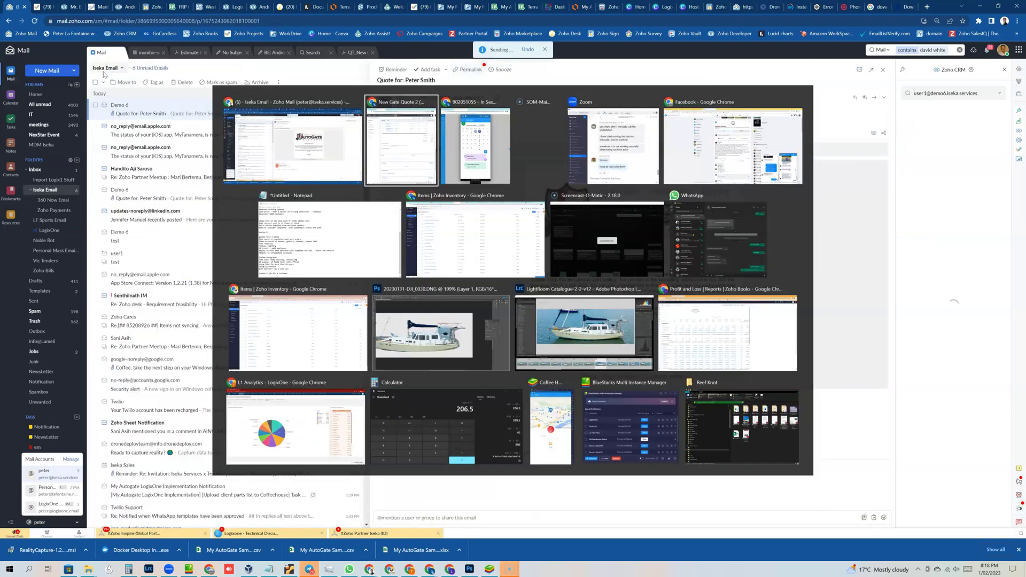
key("alt+Tab")
key("alt+Tab")
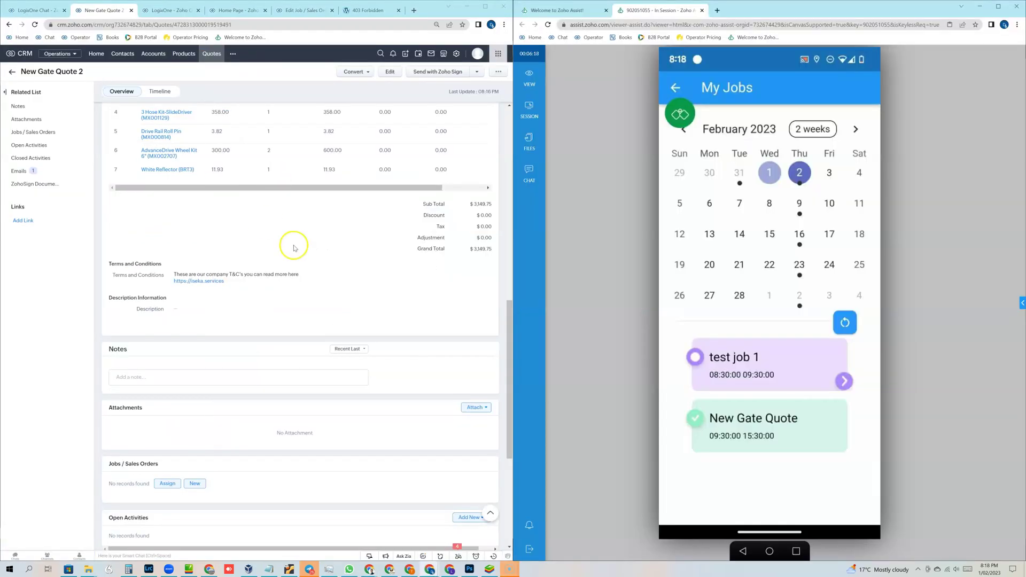
scroll(334, 235, "up", 10)
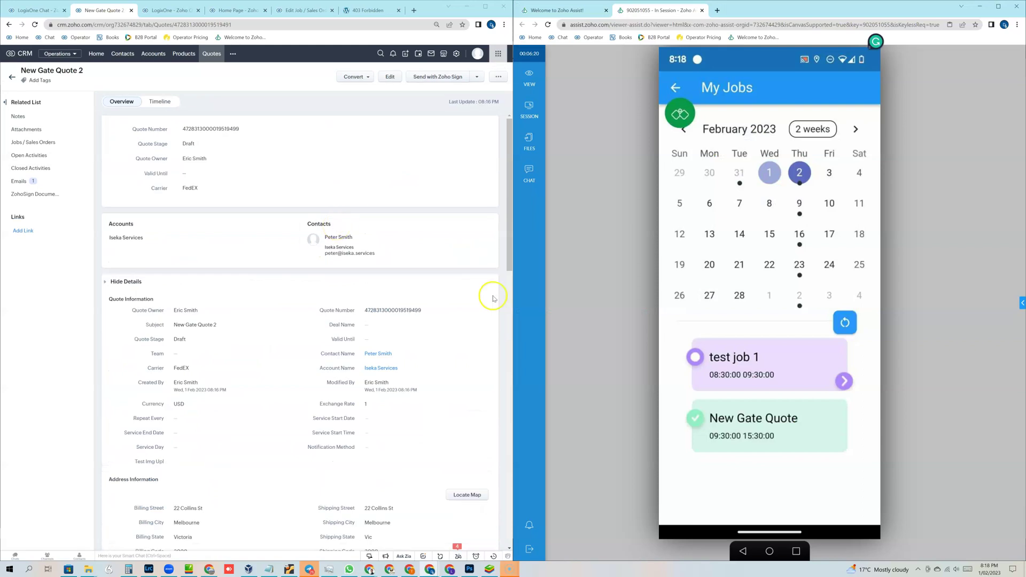
left_click(182, 344)
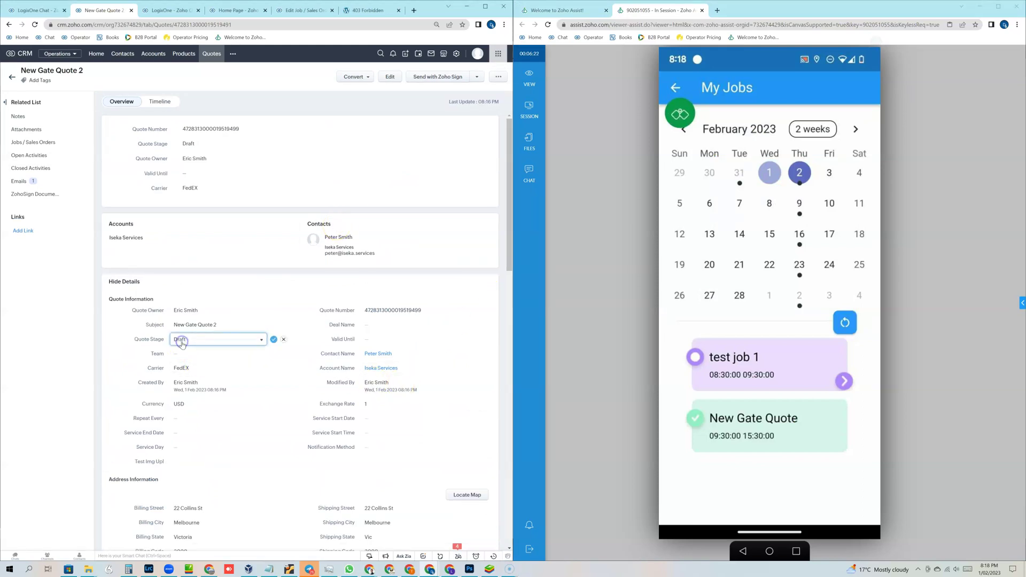
left_click(202, 393)
left_click(273, 341)
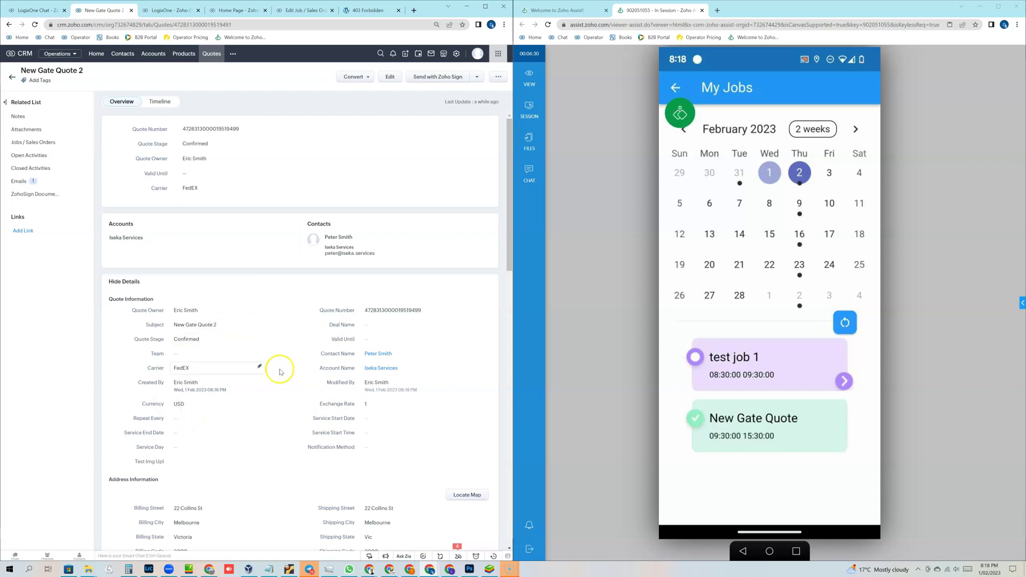
Convert the confirmed quote into a Job / Sales Order
scroll(275, 371, "down", 3)
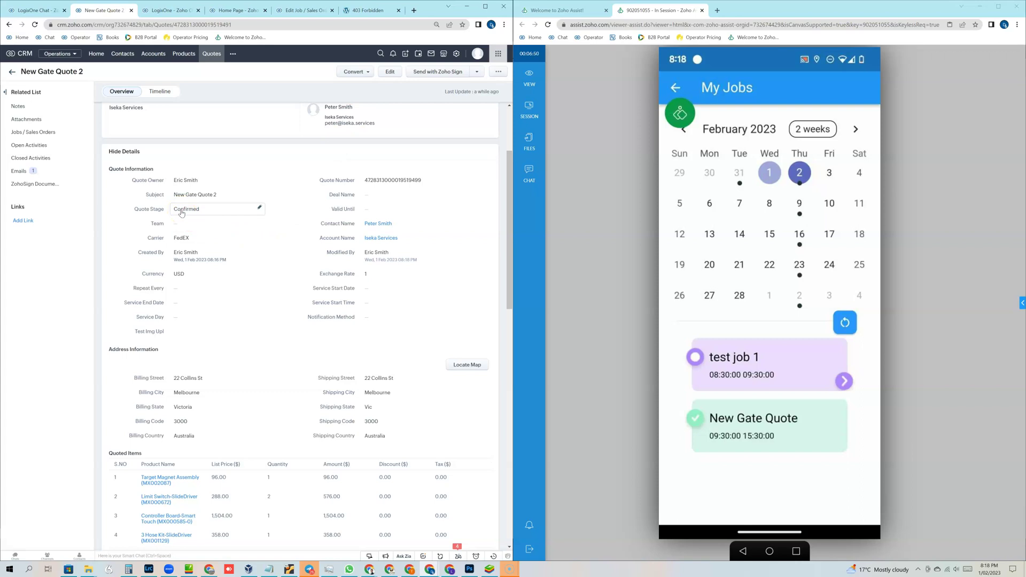
left_click(365, 76)
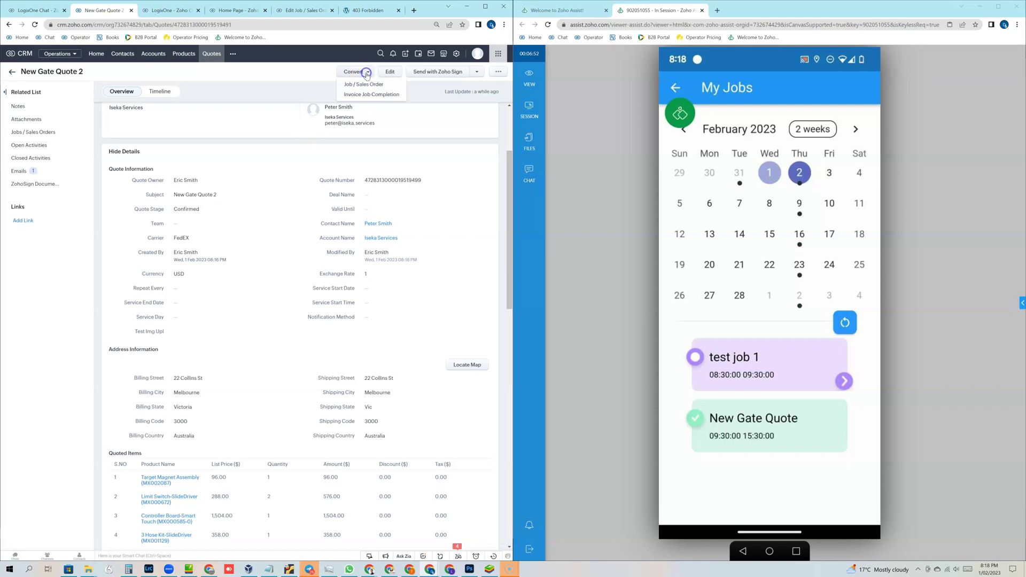
left_click(367, 84)
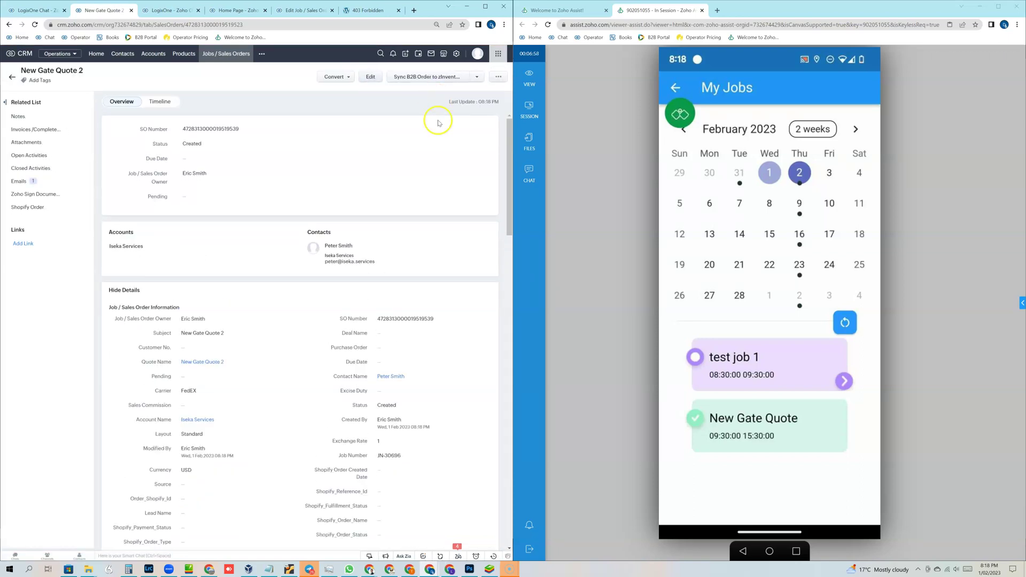
Examine the new job's order information, operator scheduling fields, addresses and service items
scroll(264, 277, "down", 4)
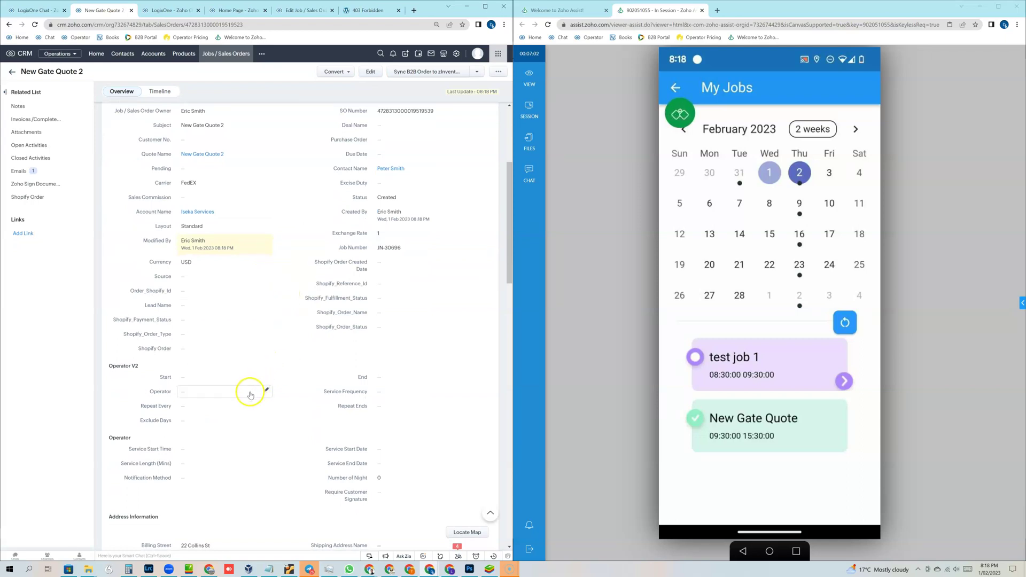
scroll(250, 355, "down", 1)
scroll(250, 355, "down", 1)
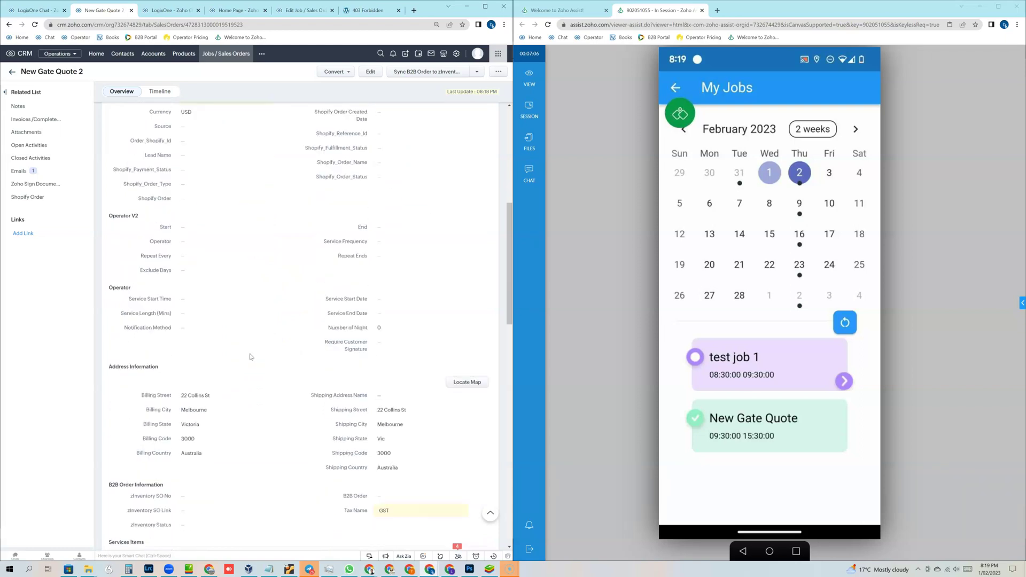
scroll(251, 356, "up", 4)
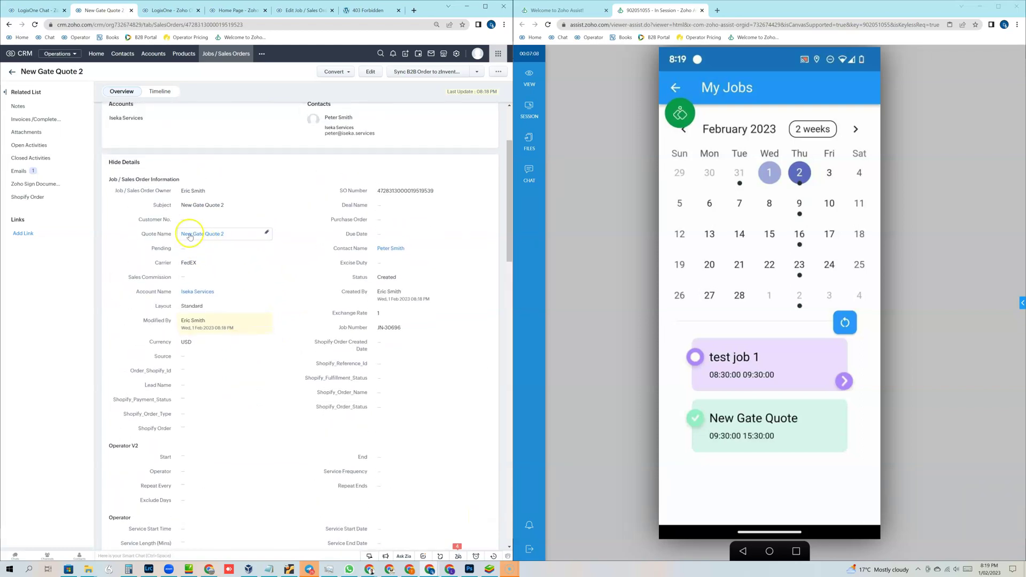
mouse_move(189, 237)
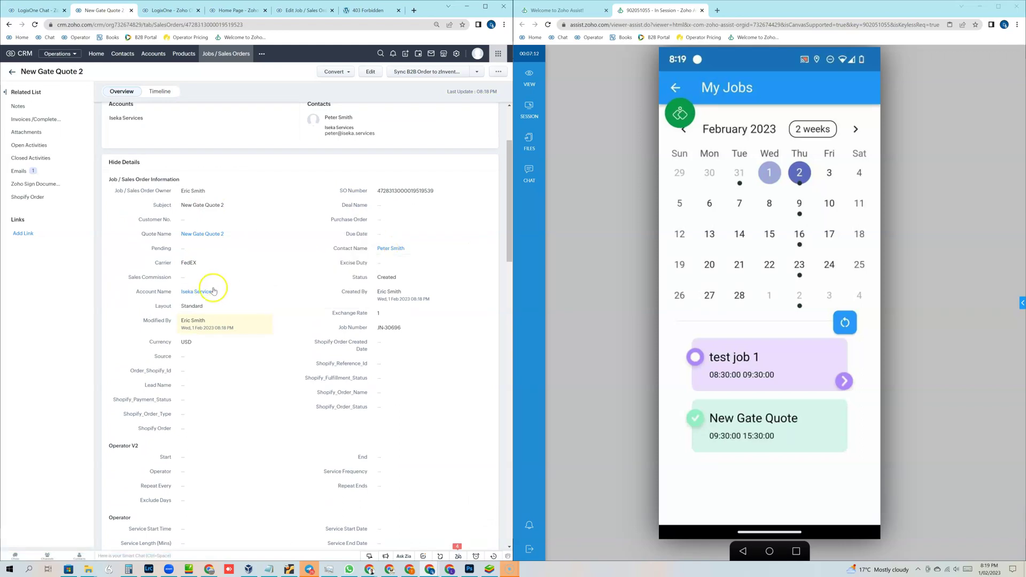
scroll(214, 336, "down", 3)
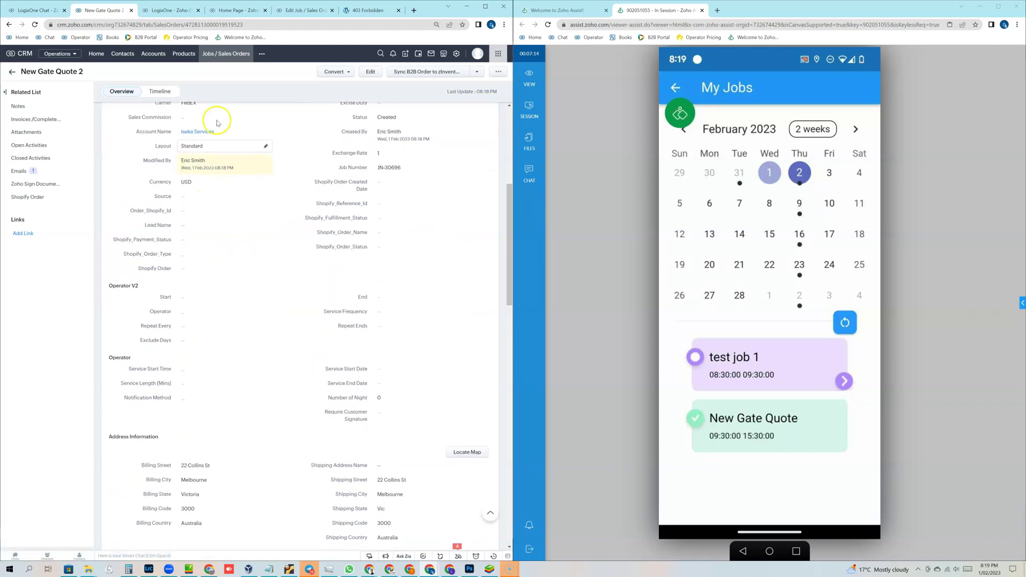
scroll(252, 235, "down", 2)
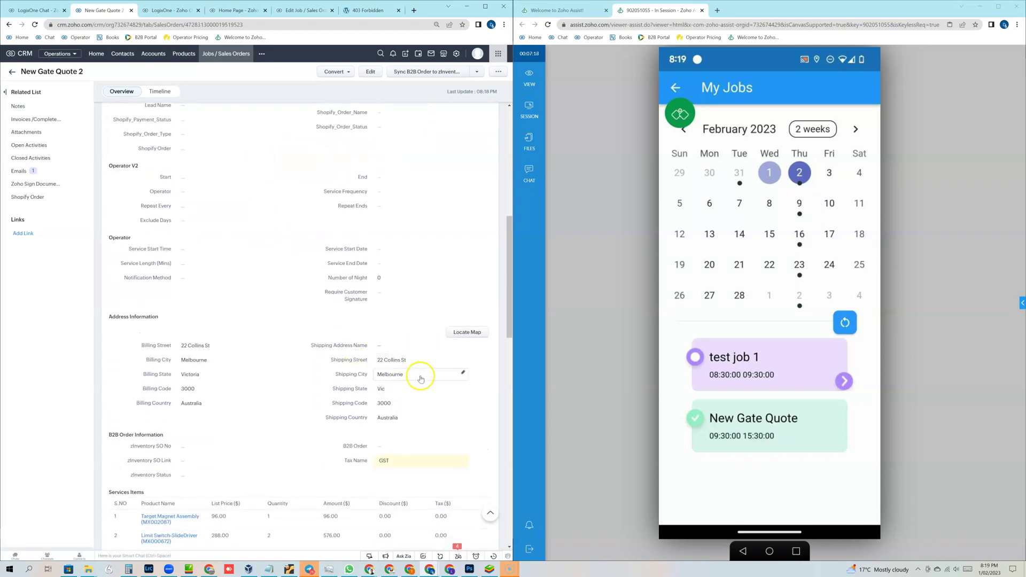
Review the job's service items and totals together with its address and operator sections
scroll(275, 393, "down", 3)
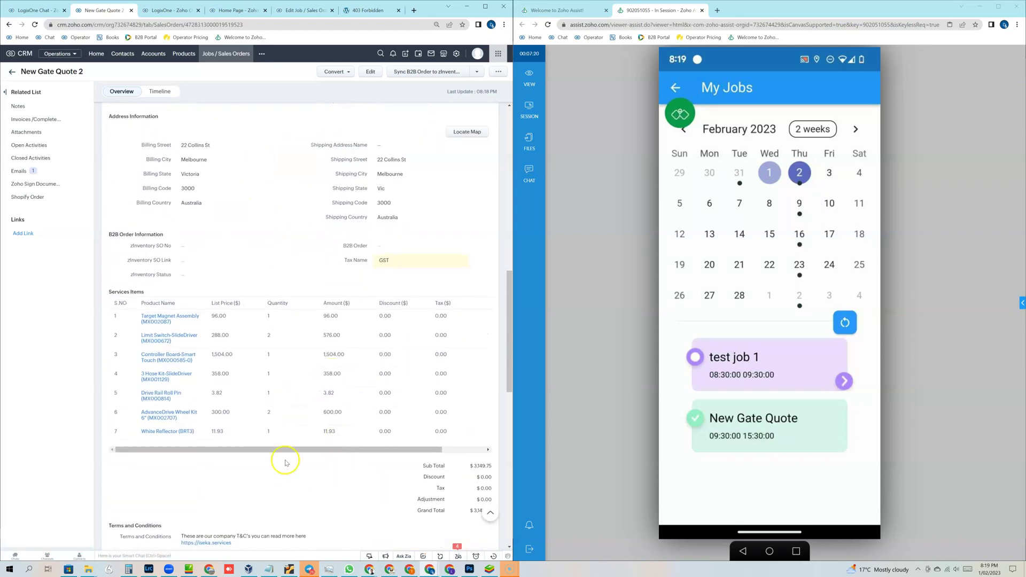
scroll(287, 458, "down", 1)
scroll(290, 457, "up", 2)
scroll(289, 457, "up", 3)
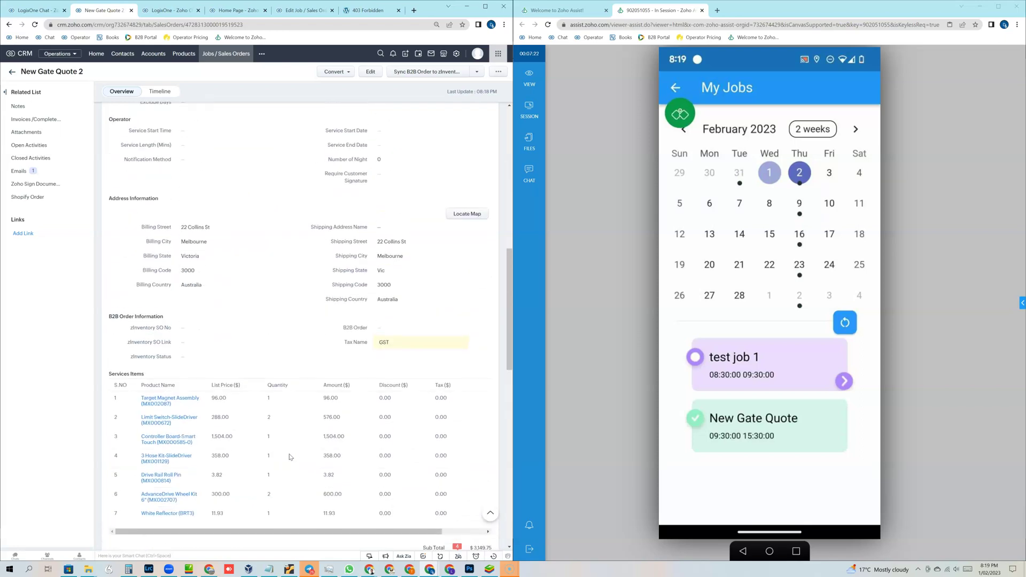
scroll(277, 414, "down", 2)
scroll(278, 408, "up", 4)
scroll(283, 347, "up", 2)
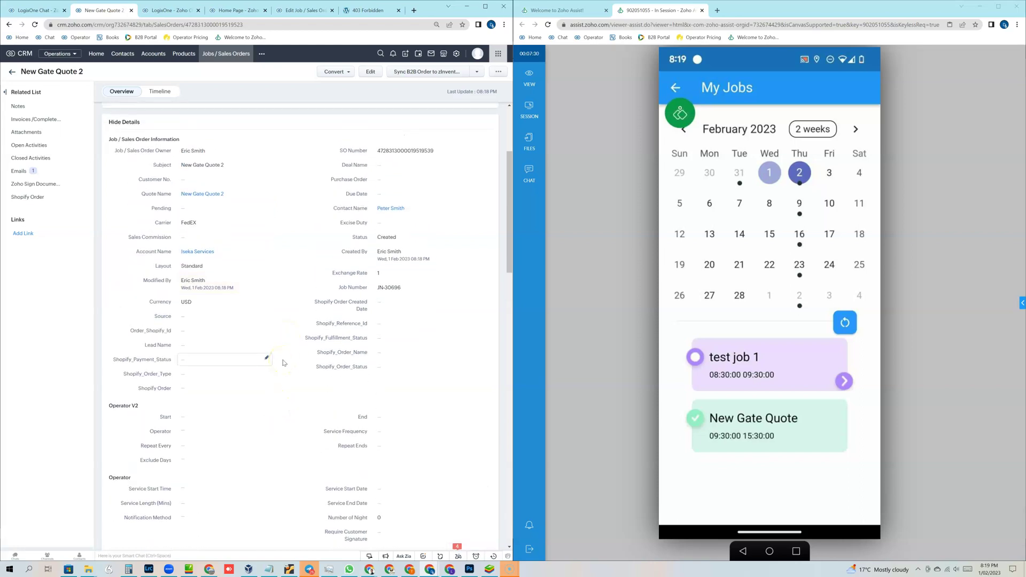
left_click(208, 496)
scroll(202, 453, "down", 5)
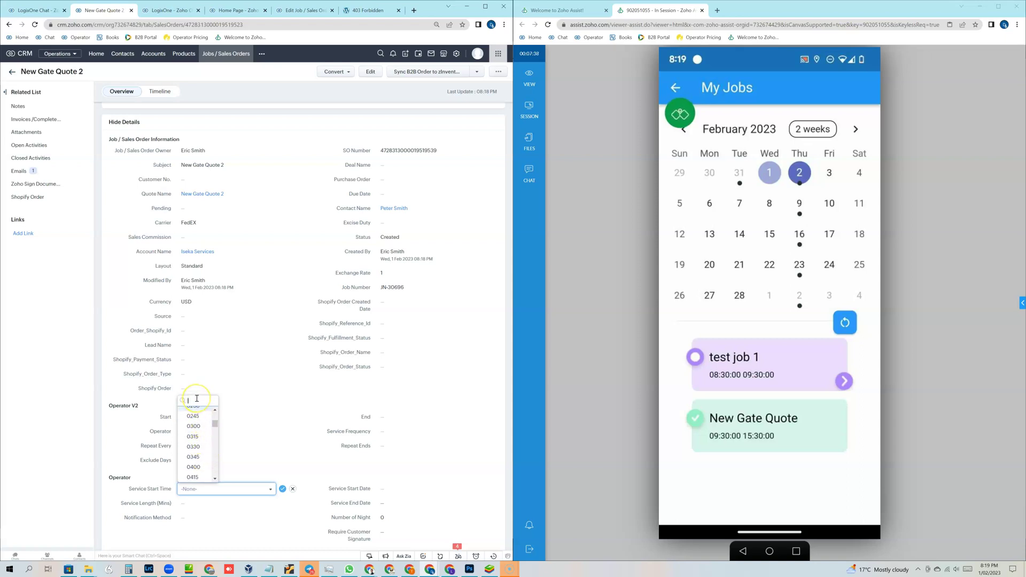
left_click(256, 383)
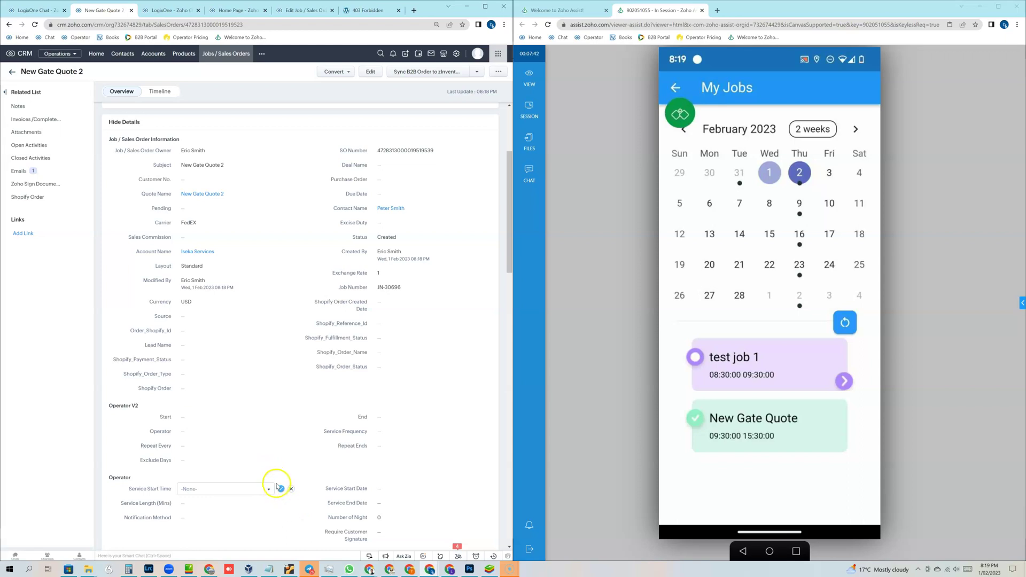
left_click(230, 489)
left_click(232, 398)
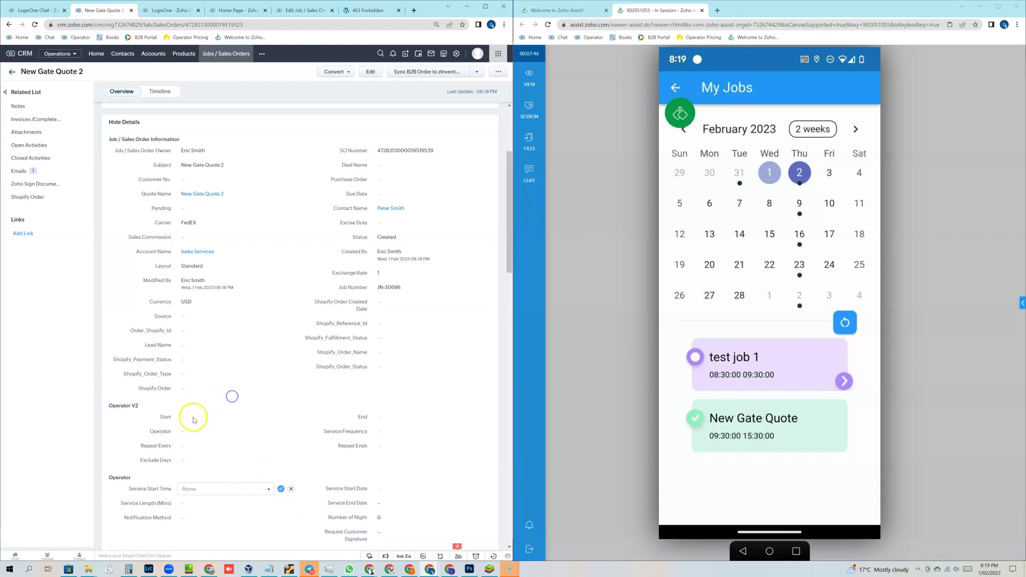
left_click(292, 488)
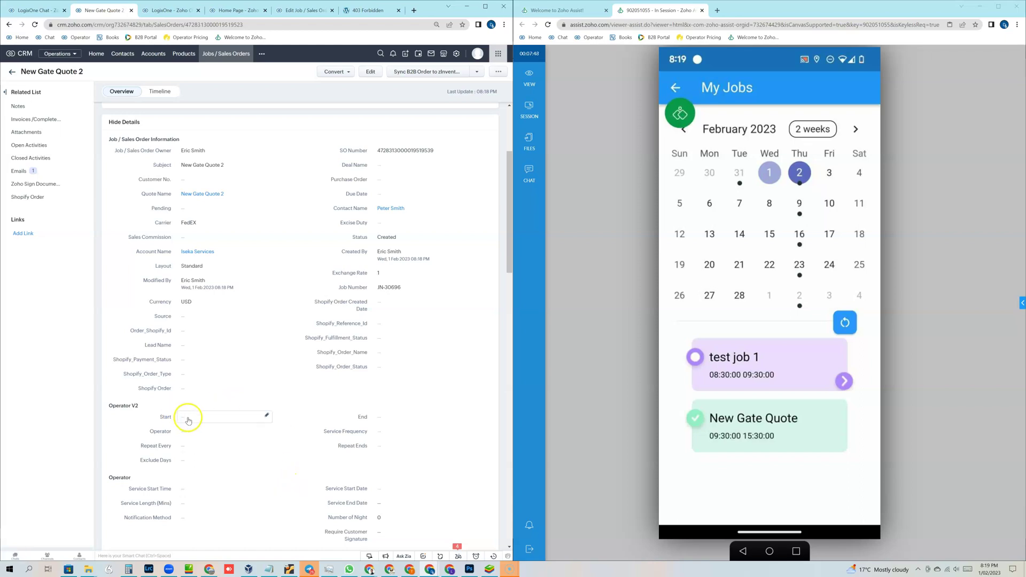
Set the job's Operator V2 start to Feb 3, 2023 08:00 AM and save the field
left_click(188, 417)
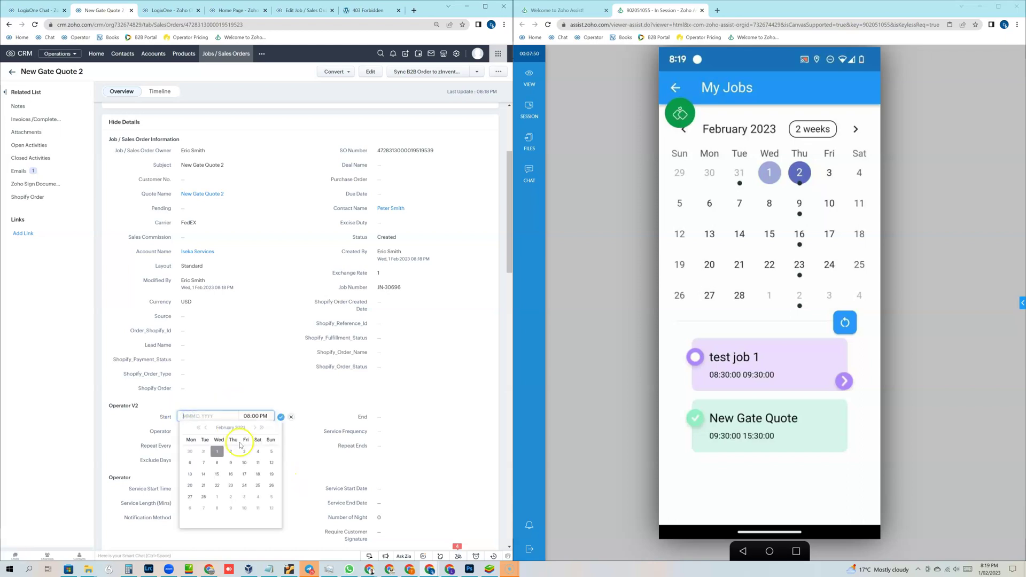
left_click(245, 452)
left_click(244, 416)
scroll(259, 446, "up", 5)
scroll(259, 447, "up", 3)
left_click(258, 440)
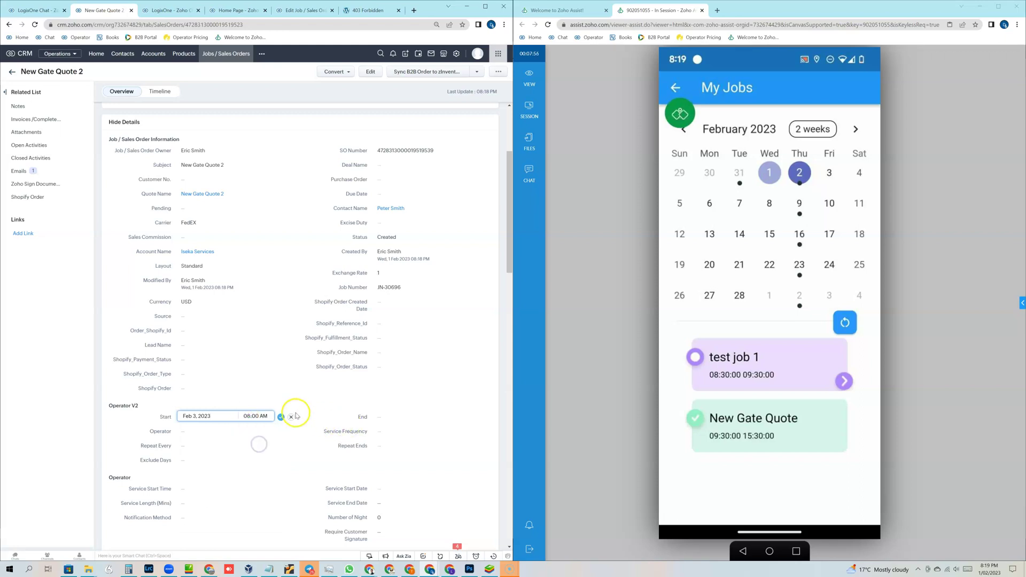
left_click(281, 417)
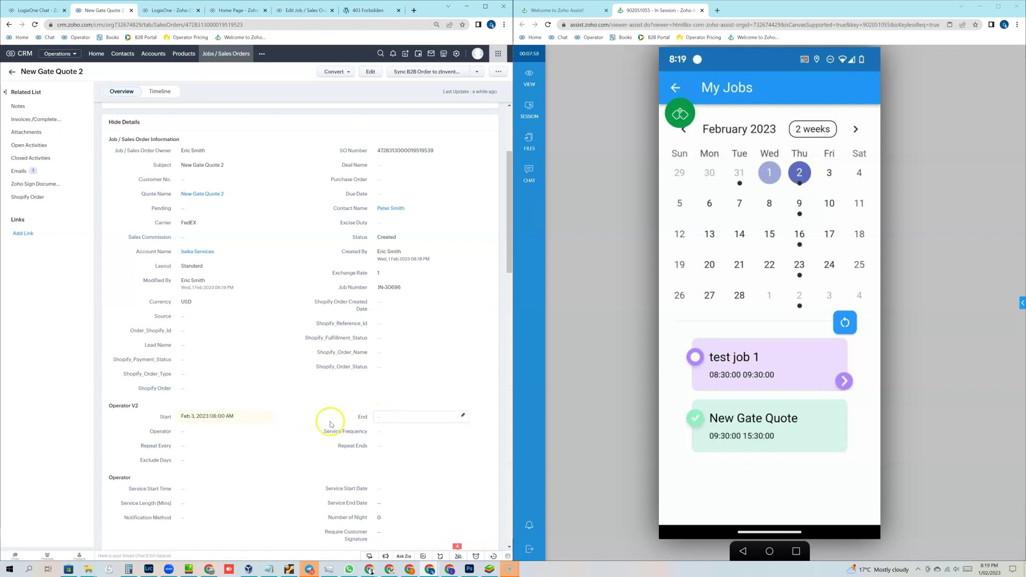
Set the job's Operator V2 end to Feb 3, 2023 02:00 PM and save the field
left_click(392, 418)
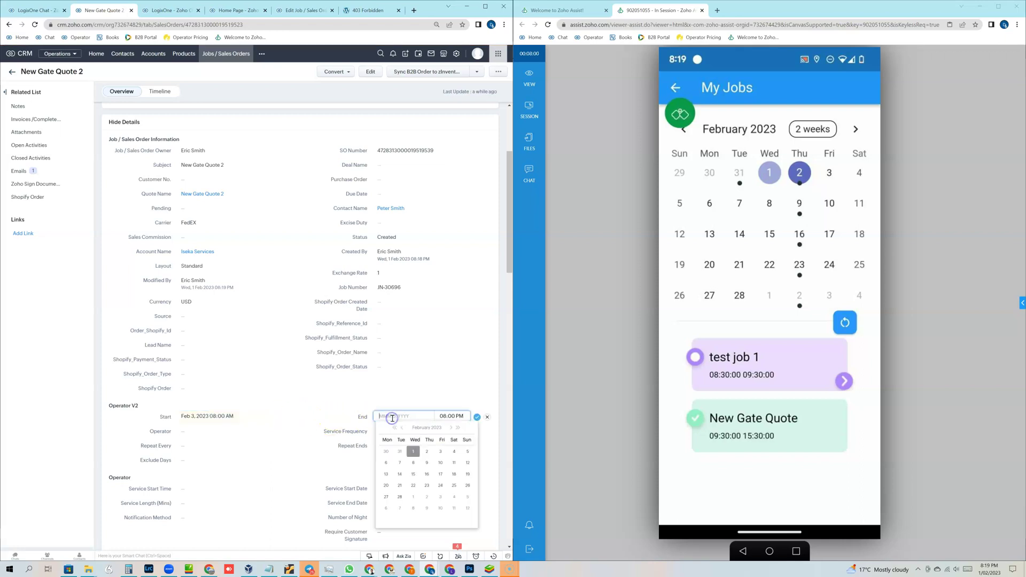
left_click(437, 450)
left_click(451, 416)
scroll(451, 458, "up", 3)
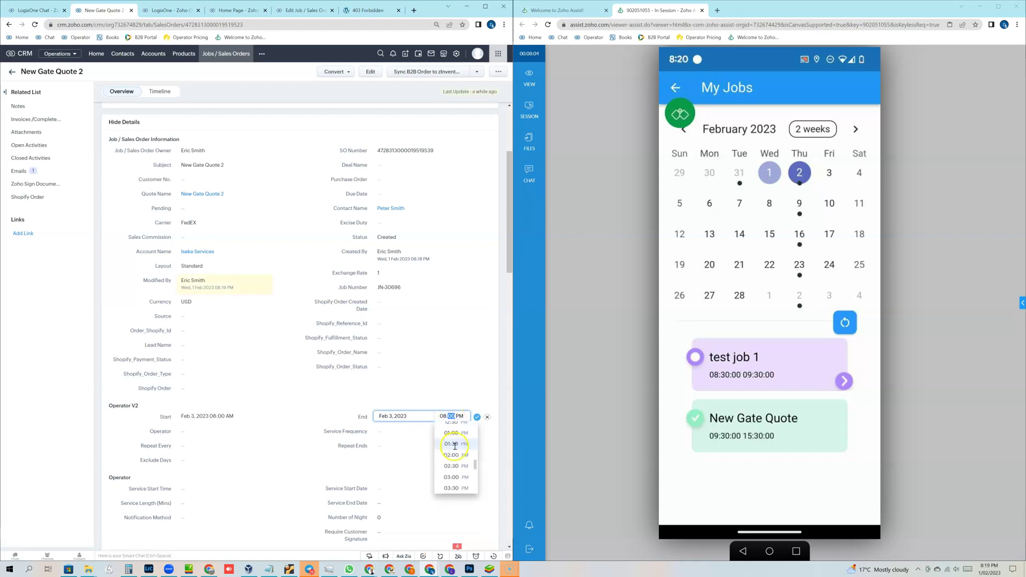
left_click(454, 461)
left_click(477, 417)
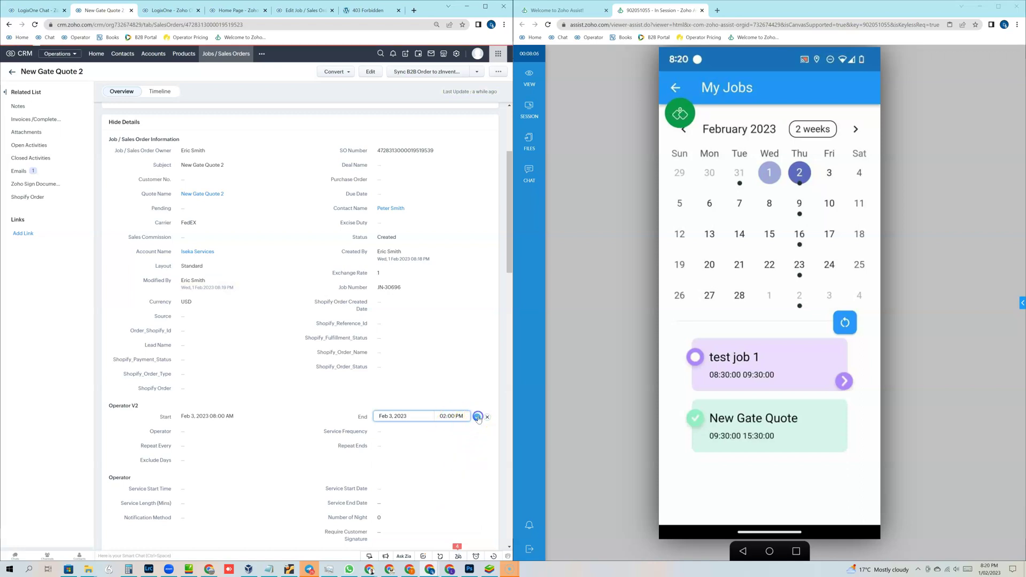
Assign MyAutoGate1 as the job's operator and set the service frequency to One Time
left_click(189, 432)
left_click(210, 448)
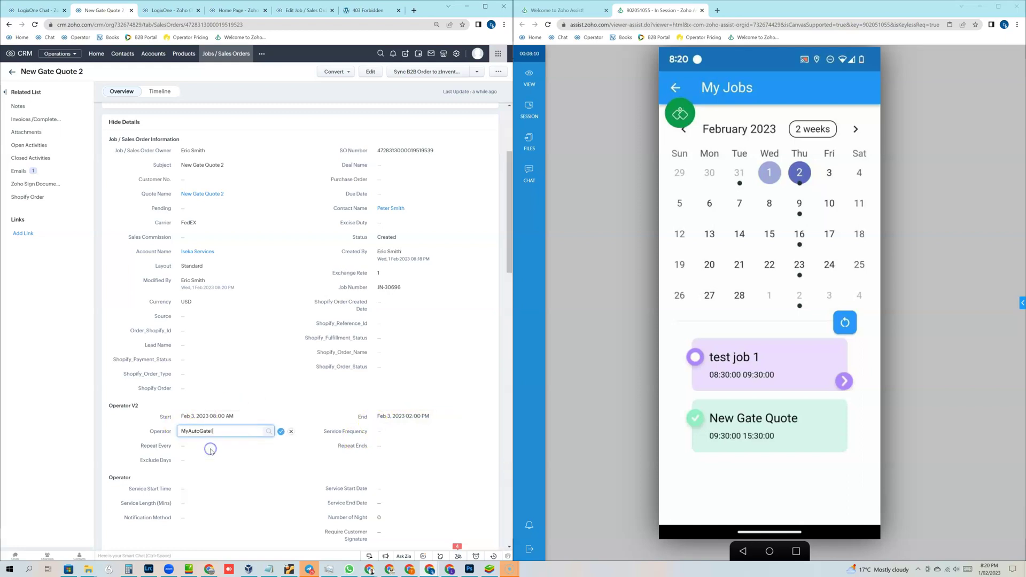
left_click(281, 431)
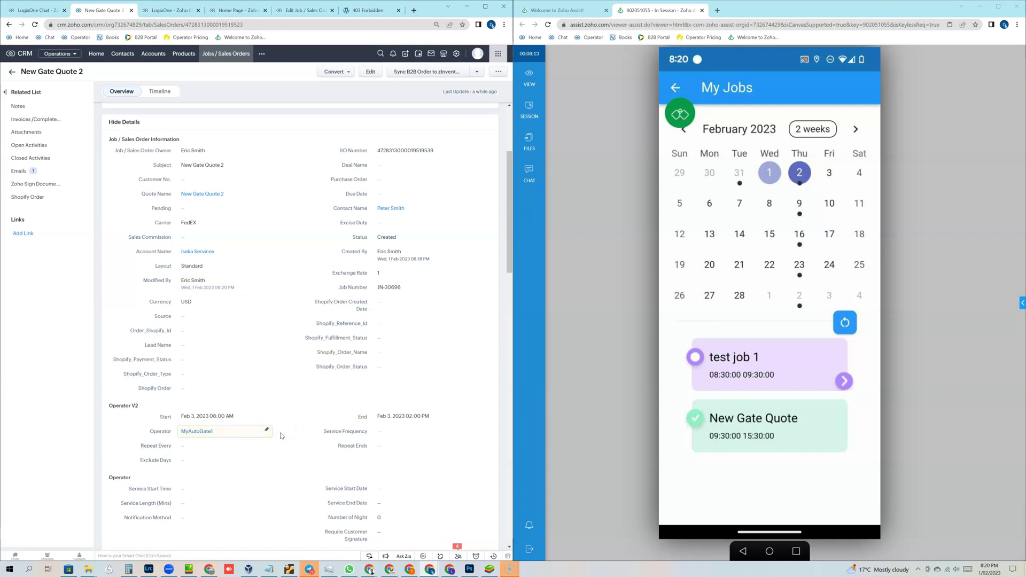
left_click(391, 431)
left_click(396, 451)
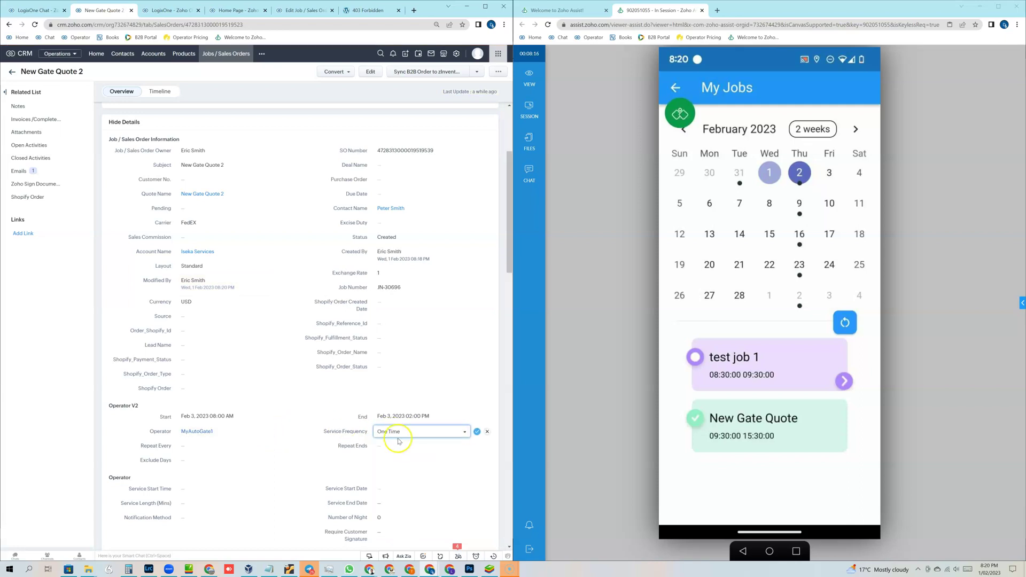
left_click(477, 432)
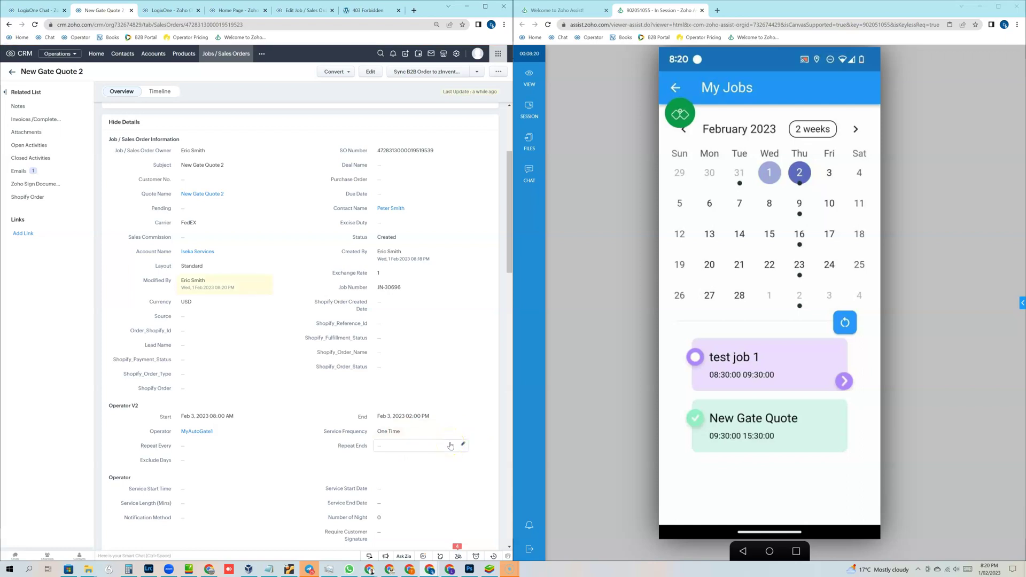
Review the job's details, create its operator event and close the resulting message
scroll(263, 410, "down", 3)
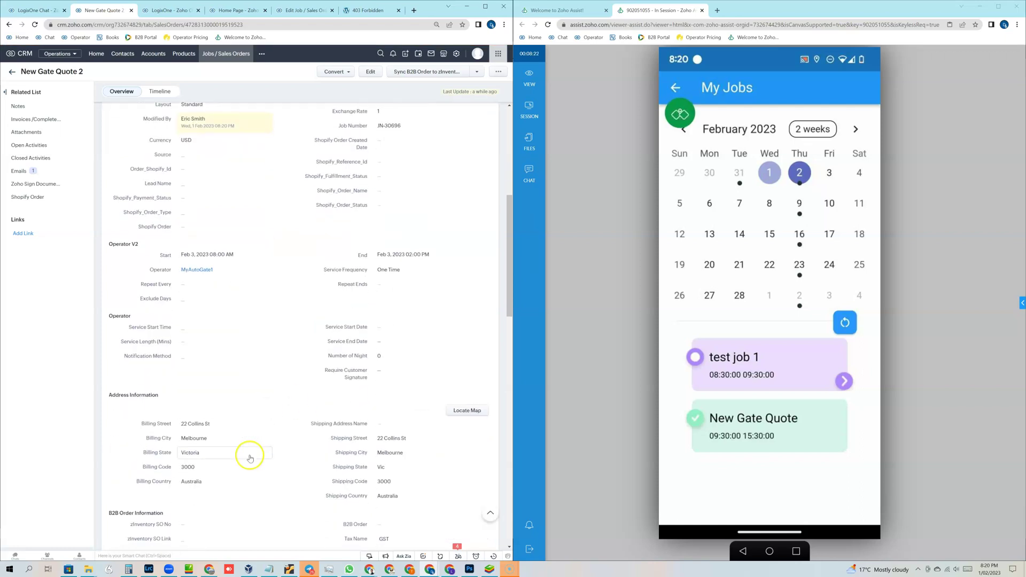
scroll(250, 458, "down", 3)
scroll(251, 469, "down", 2)
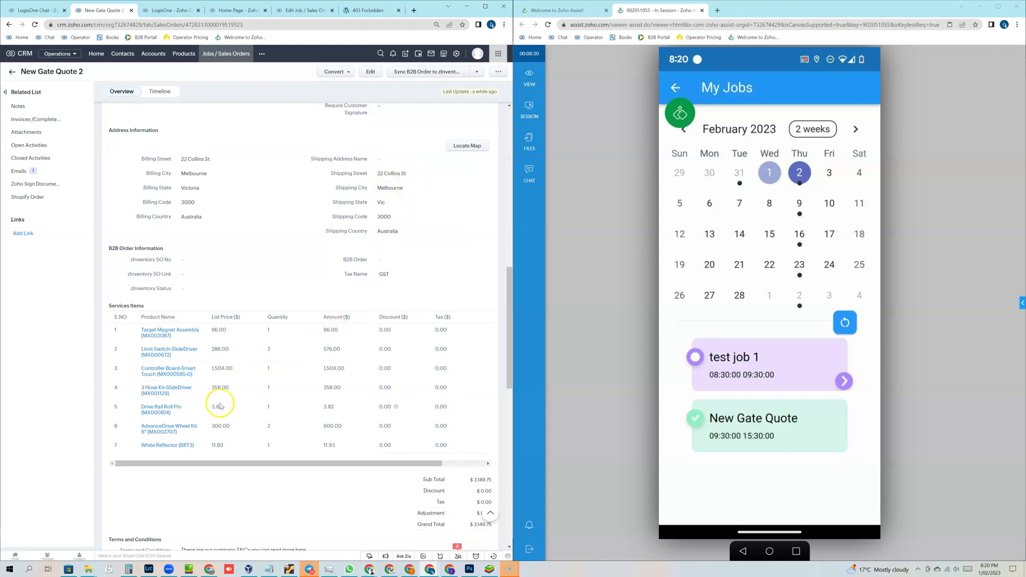
scroll(373, 390, "up", 5)
scroll(422, 227, "up", 3)
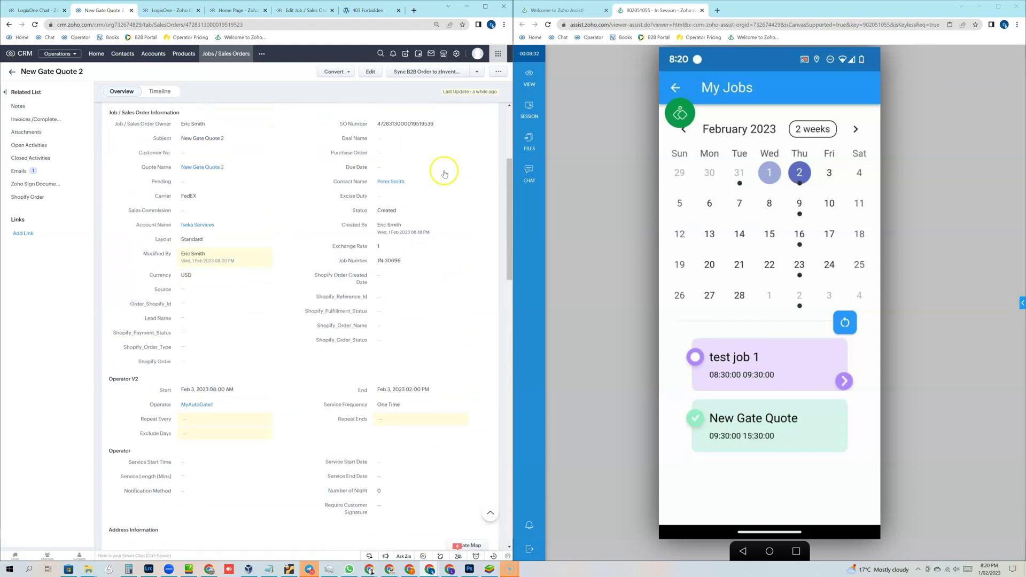
left_click(482, 74)
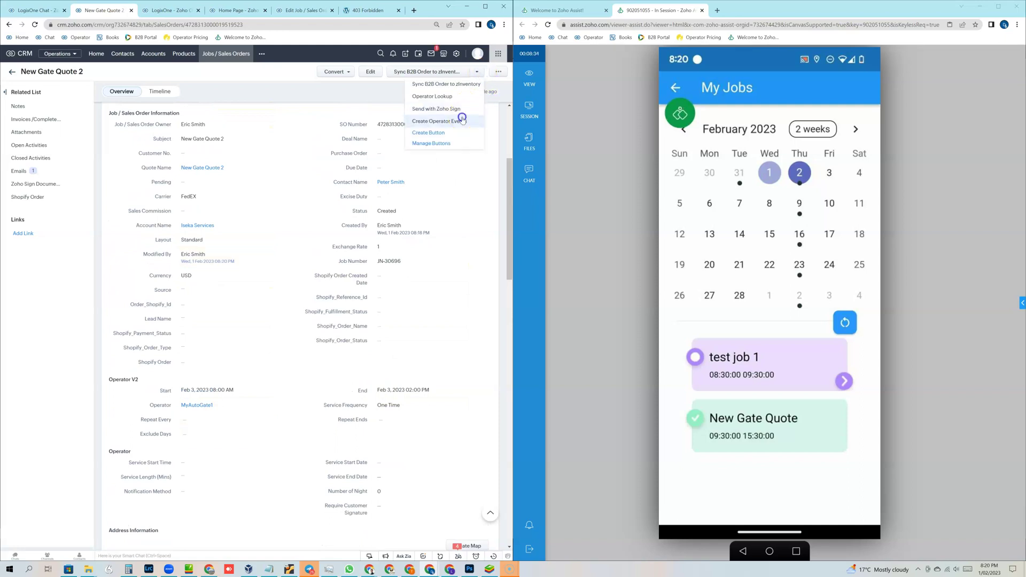
left_click(462, 118)
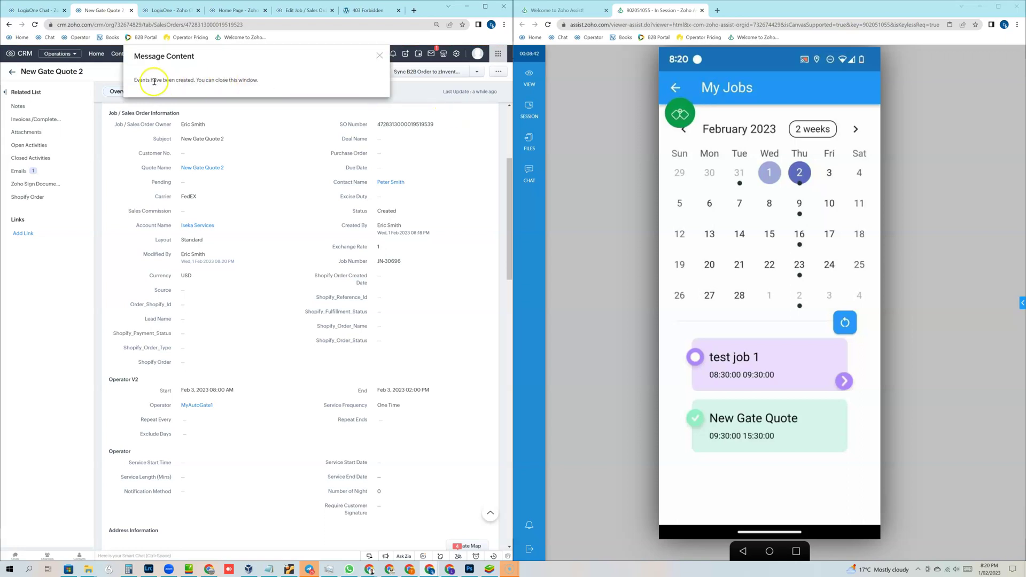
left_click(378, 57)
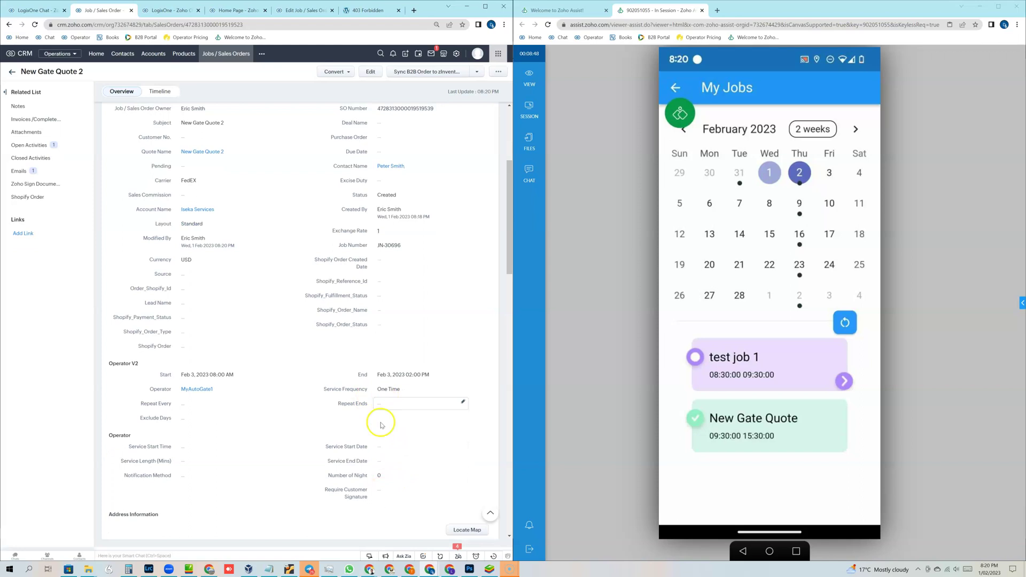
Enable Require Customer Signature for the job and save the setting
left_click(382, 492)
left_click(380, 490)
left_click(477, 489)
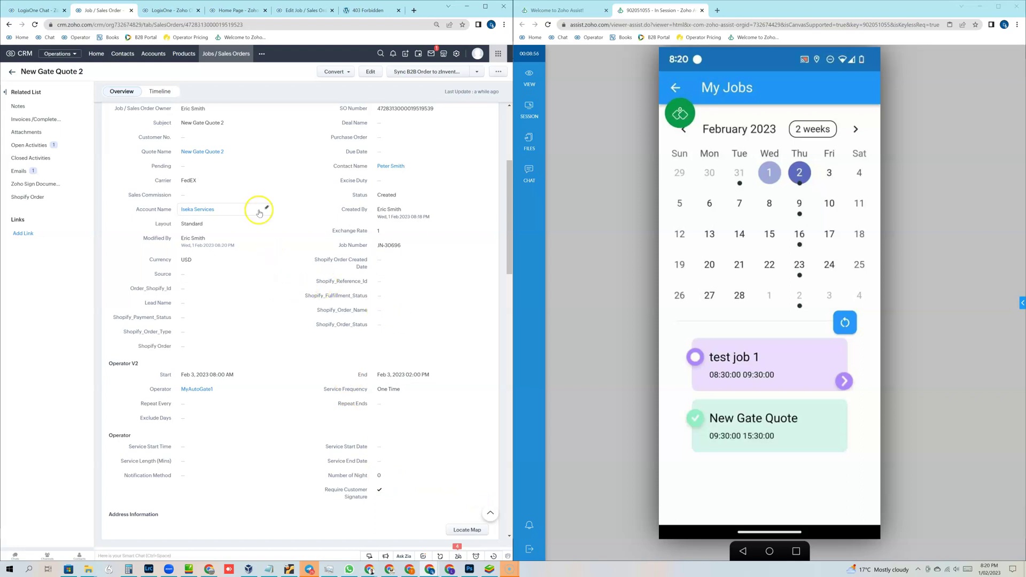
Switch to the LogixOne scheduler and reload the week of Sun Jan 29 to Sat Feb 04
left_click(168, 10)
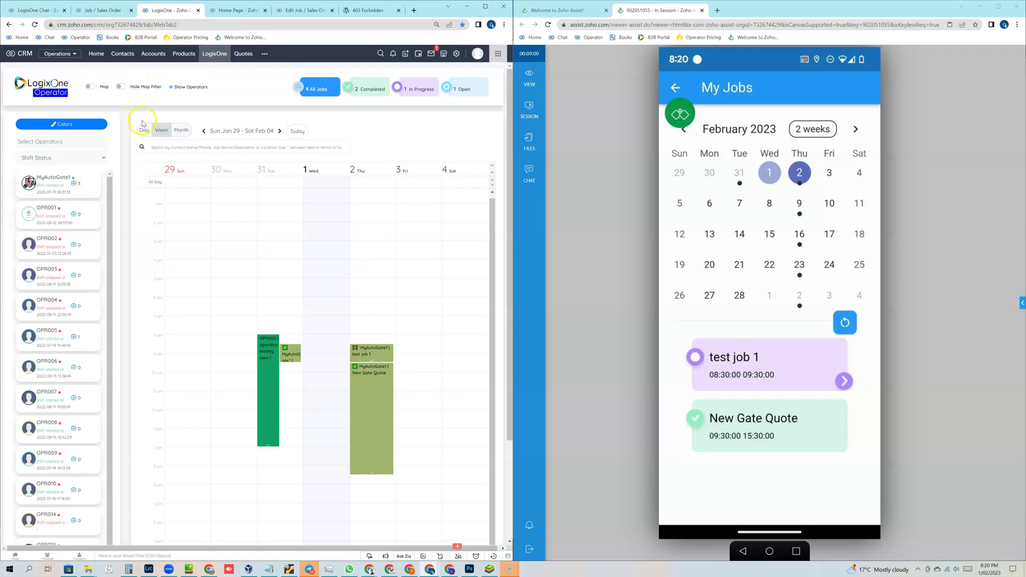
left_click(204, 132)
left_click(279, 132)
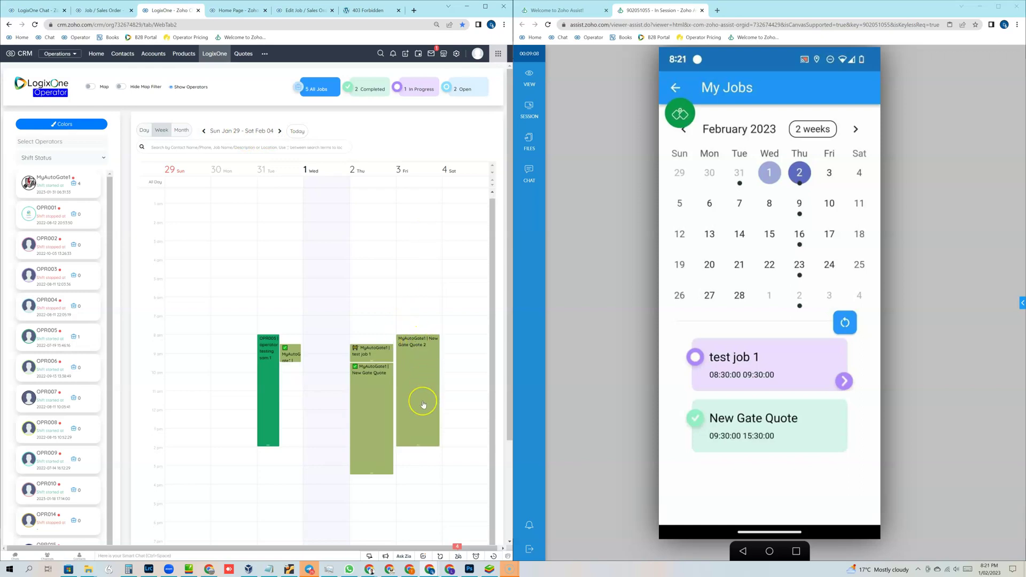
Reschedule the New Gate Quote 2 event on Friday 3 February to run from 06:00 to 13:00
mouse_move(422, 403)
left_mouse_down()
mouse_move(461, 404)
mouse_move(429, 404)
left_mouse_up()
left_click_drag(420, 447, 423, 432)
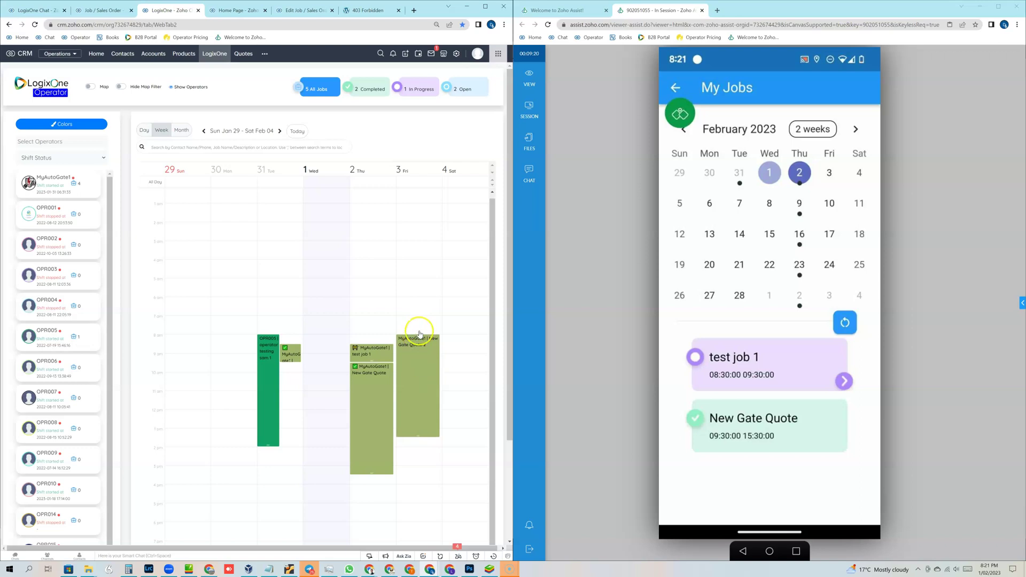
left_click_drag(418, 362, 420, 323)
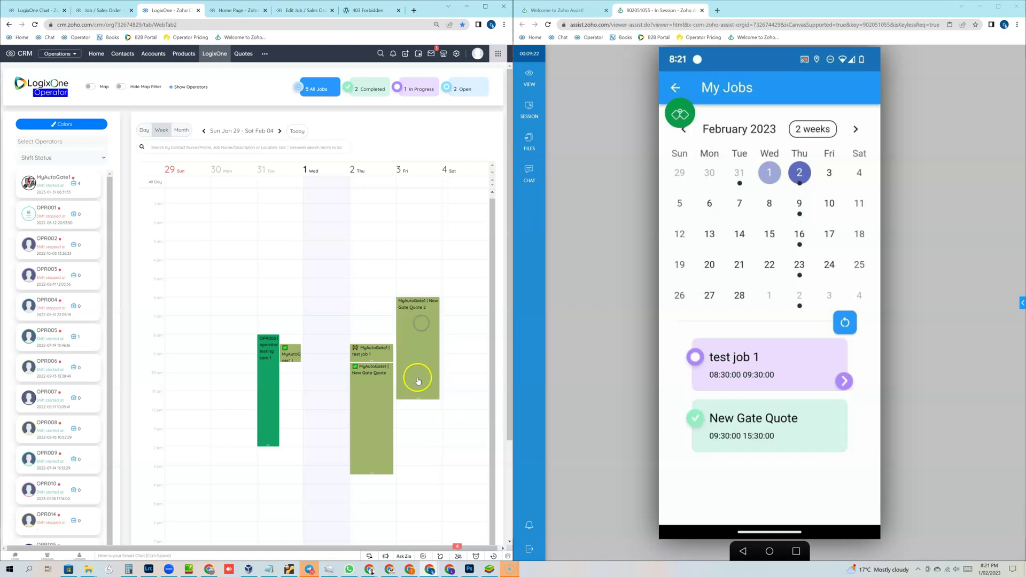
left_click_drag(417, 400, 418, 426)
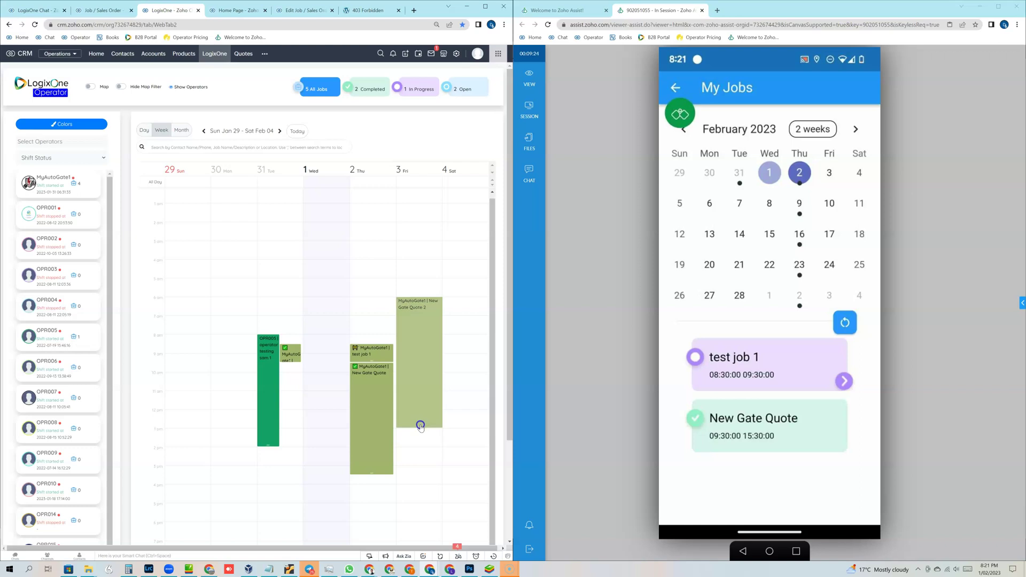
Open the New Gate Quote 2 event for editing and submit the update with MyAutoGate1 as operator and blank descriptions
left_click(408, 378)
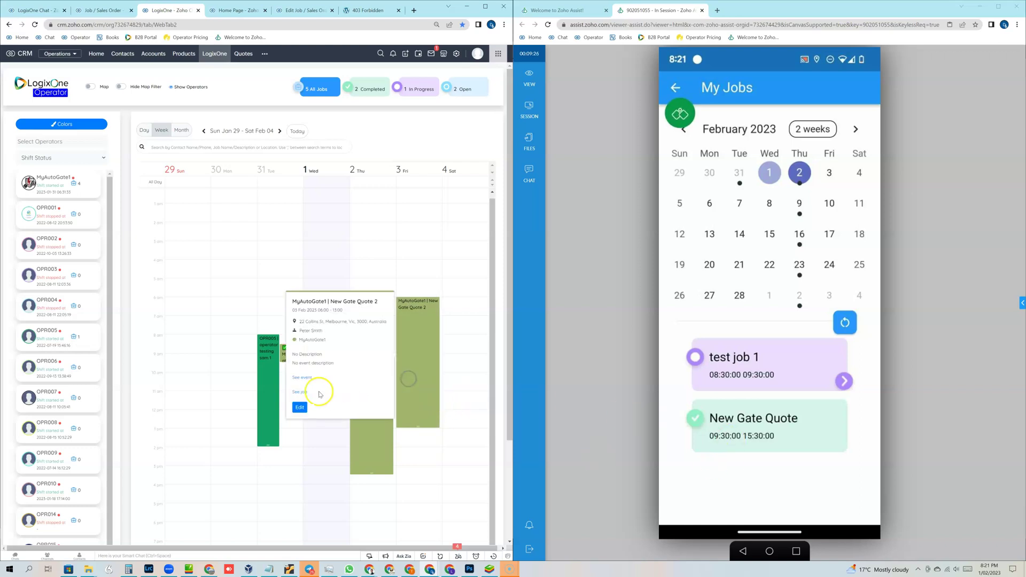
left_click(300, 407)
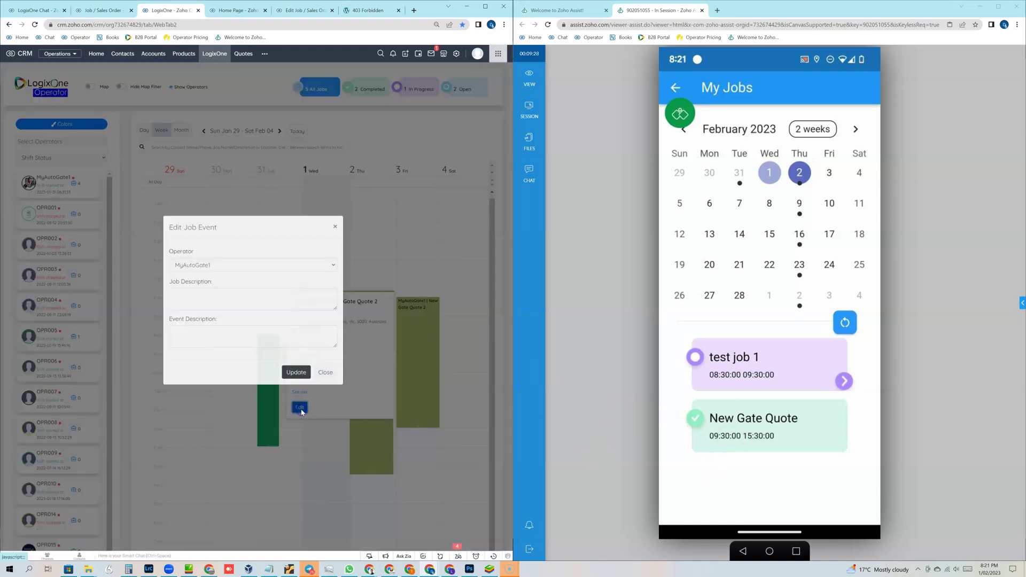
left_click(231, 307)
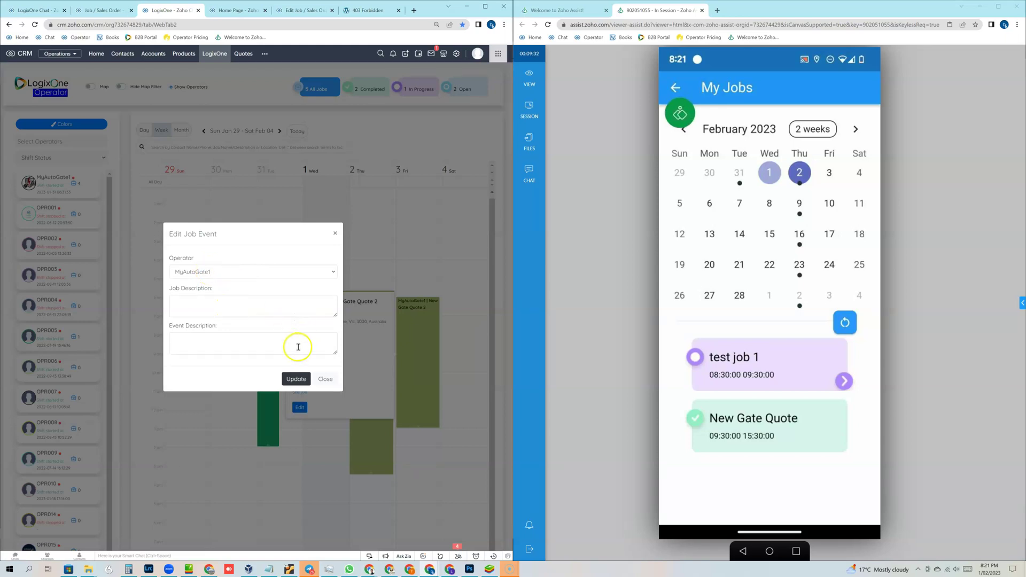
left_click(296, 379)
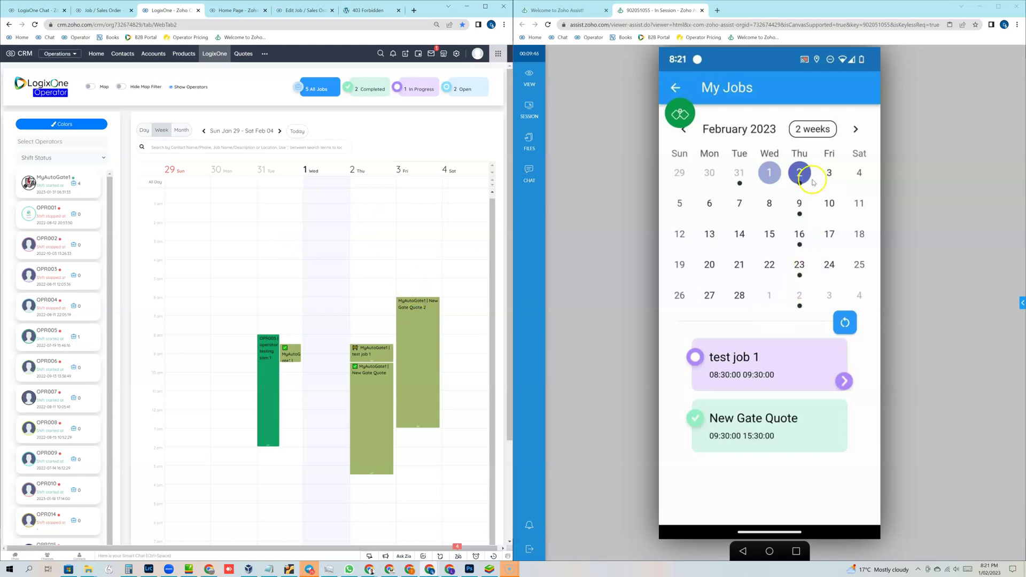
Select 3 February in the mobile app's My Jobs calendar and refresh the job list
left_click(828, 174)
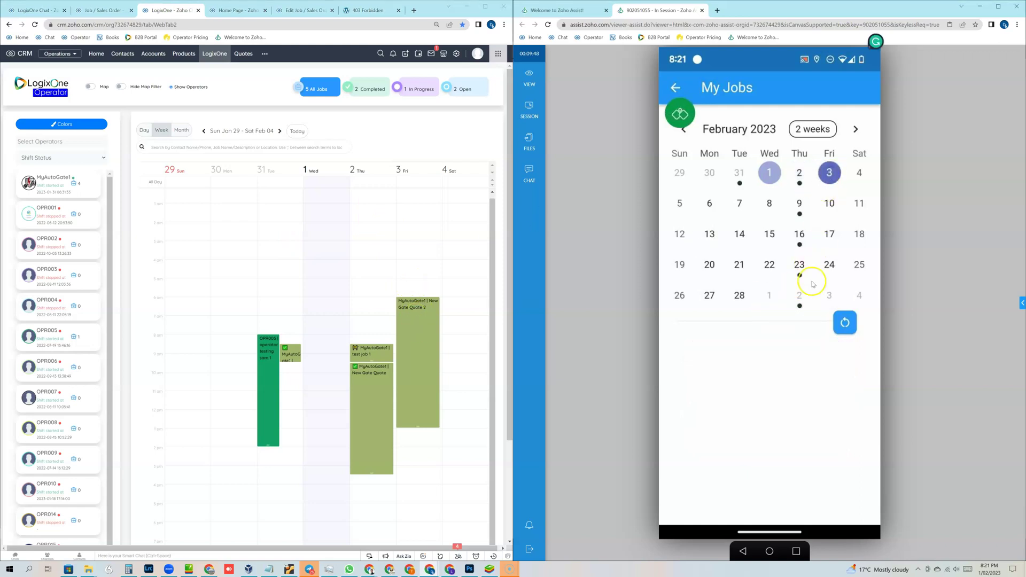
left_click(841, 326)
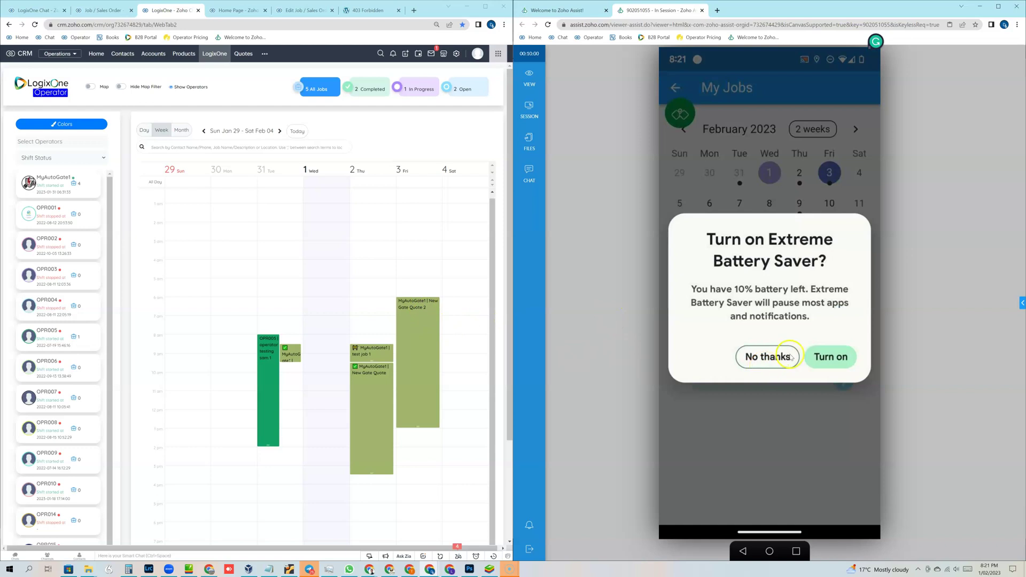
Decline Extreme Battery Saver, then open the New Gate Quote 2 job on 3 February and view the driving route to its address
left_click(783, 358)
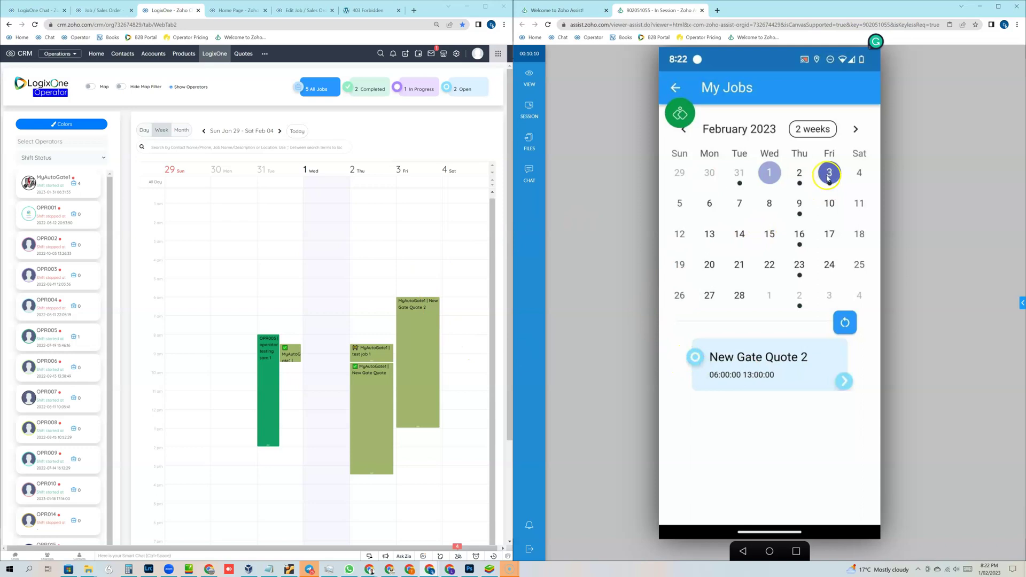
left_click(840, 382)
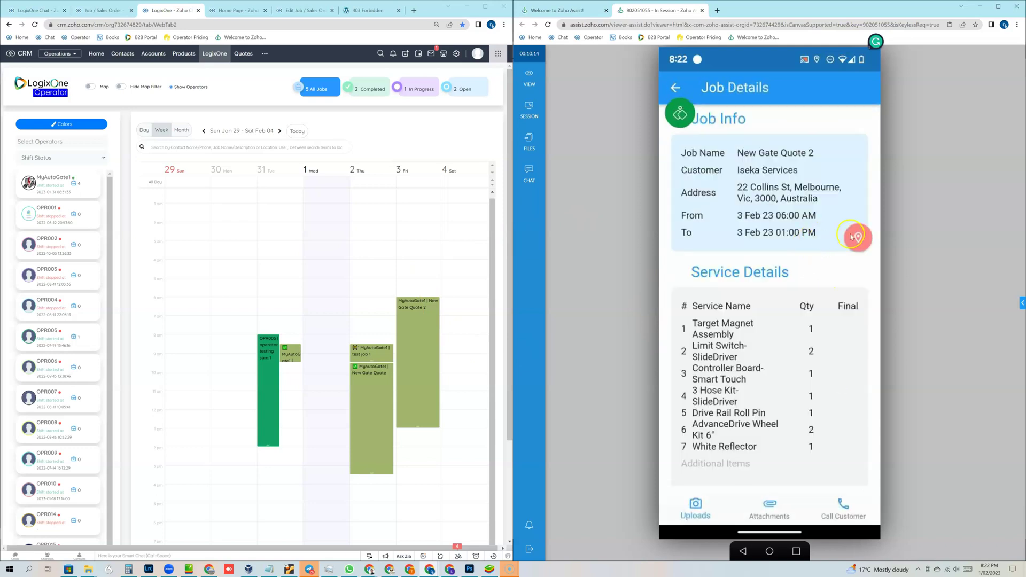
left_click(858, 235)
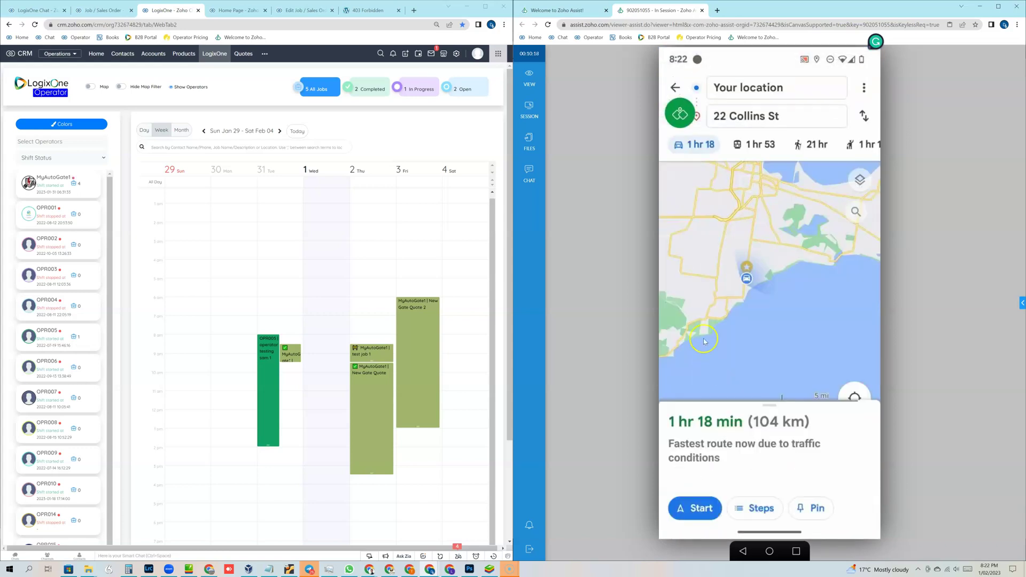
double_click(796, 552)
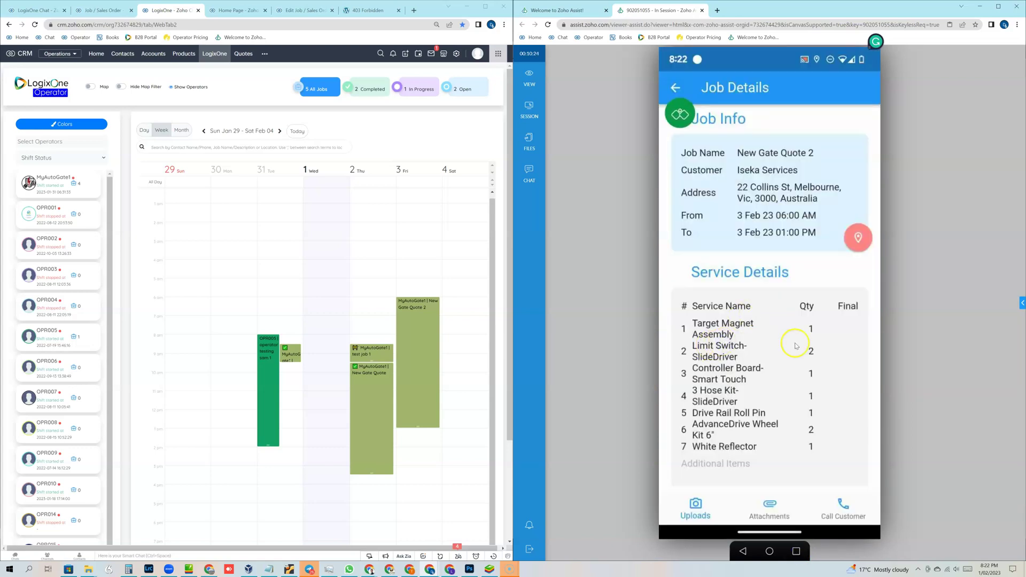
scroll(810, 401, "down", 3)
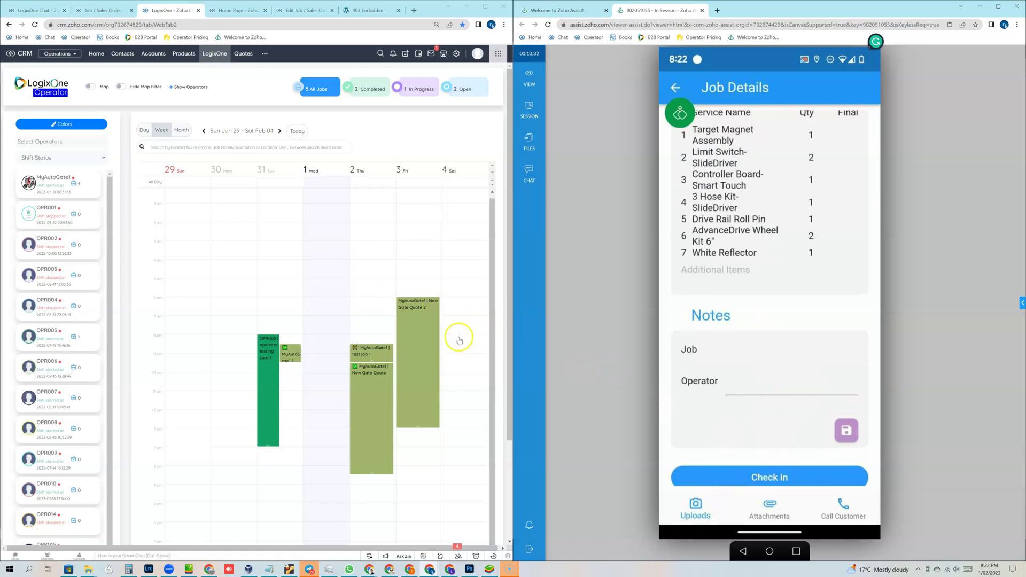
Switch to the New Gate Quote 2 job record in the CRM and show its options for adding an attachment
left_click(102, 10)
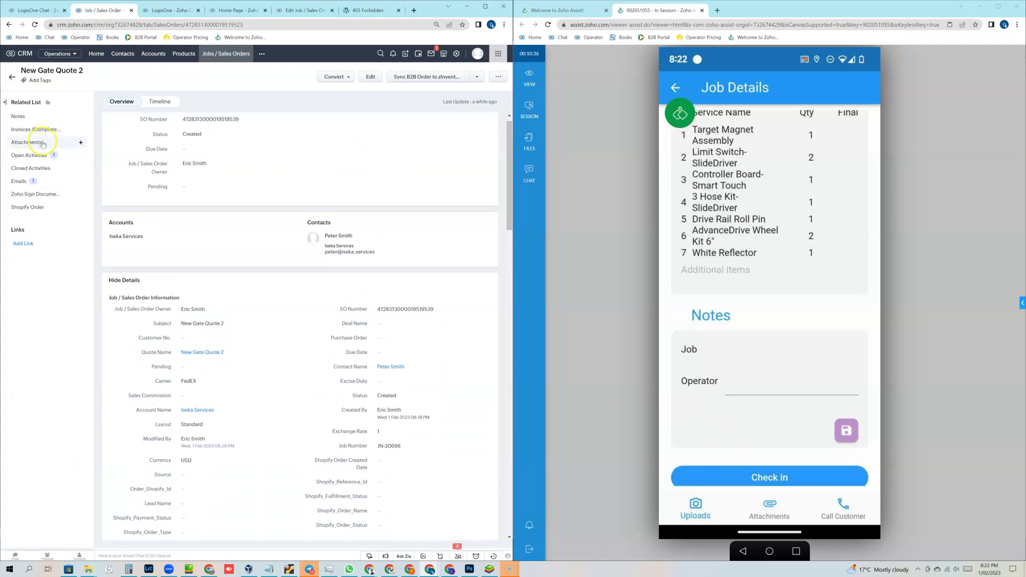
left_click(81, 143)
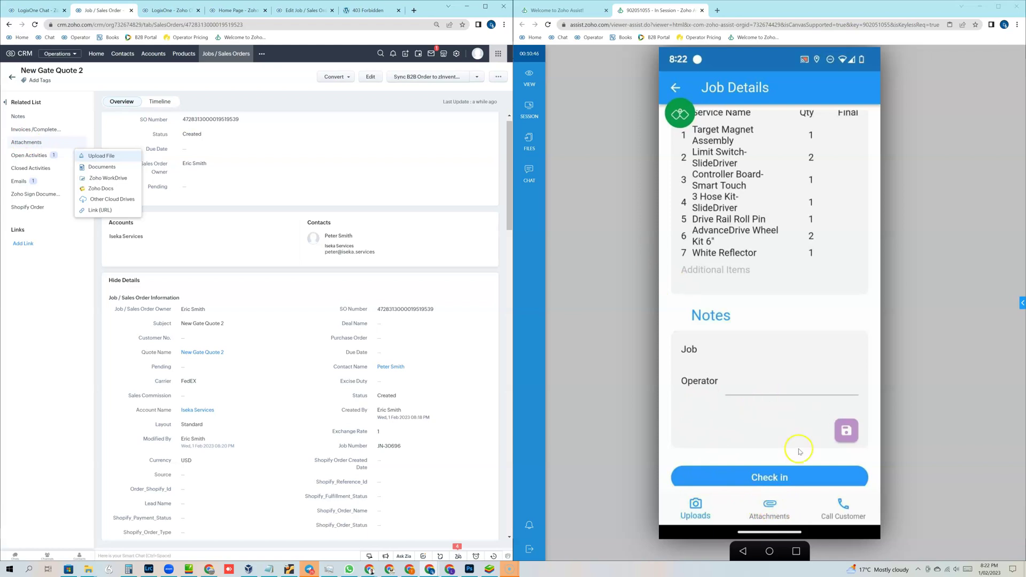
Check in to the New Gate Quote 2 job in the mobile app
left_click(777, 476)
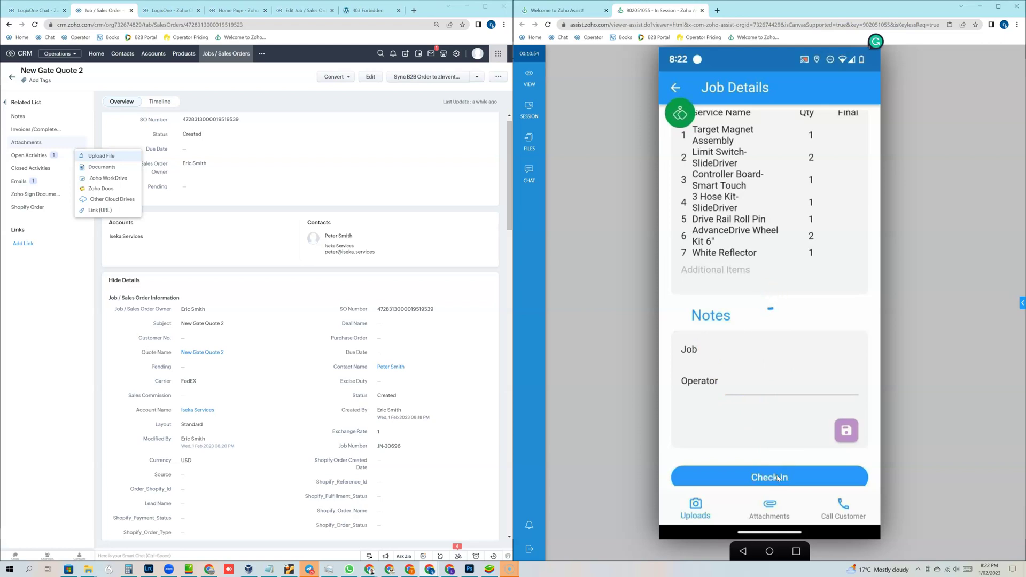
left_click(706, 337)
left_click(782, 289)
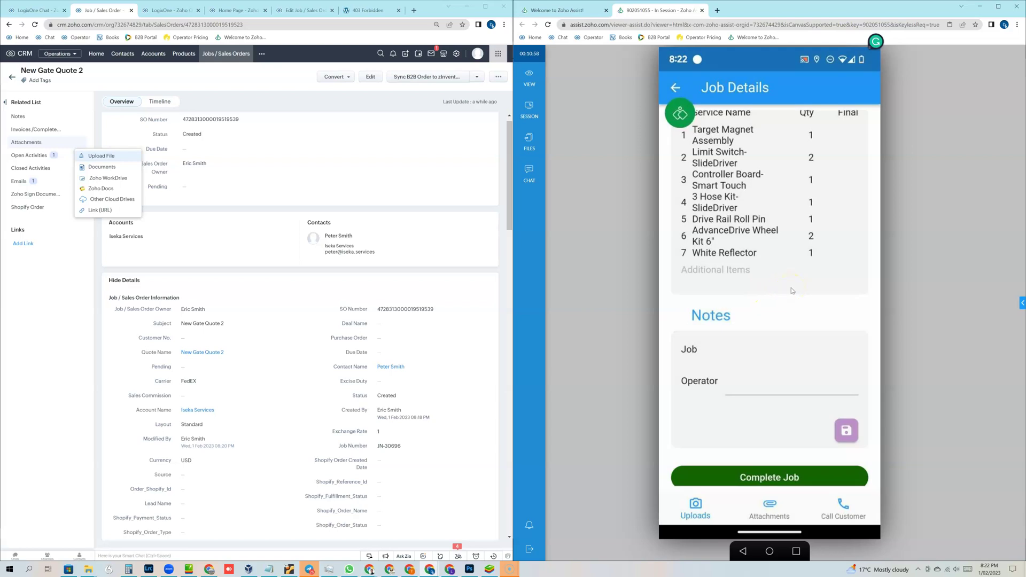
Start completing the job and enter final quantities 1, 2, 1, 1, 2, 2 and 1 for service items 1 to 7
left_click(781, 481)
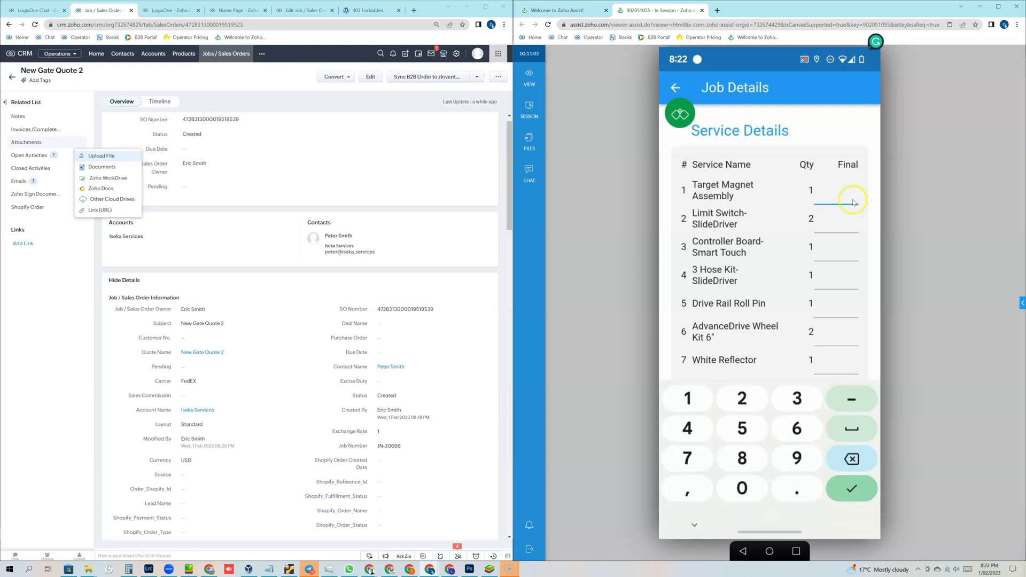
type("1")
left_click(852, 225)
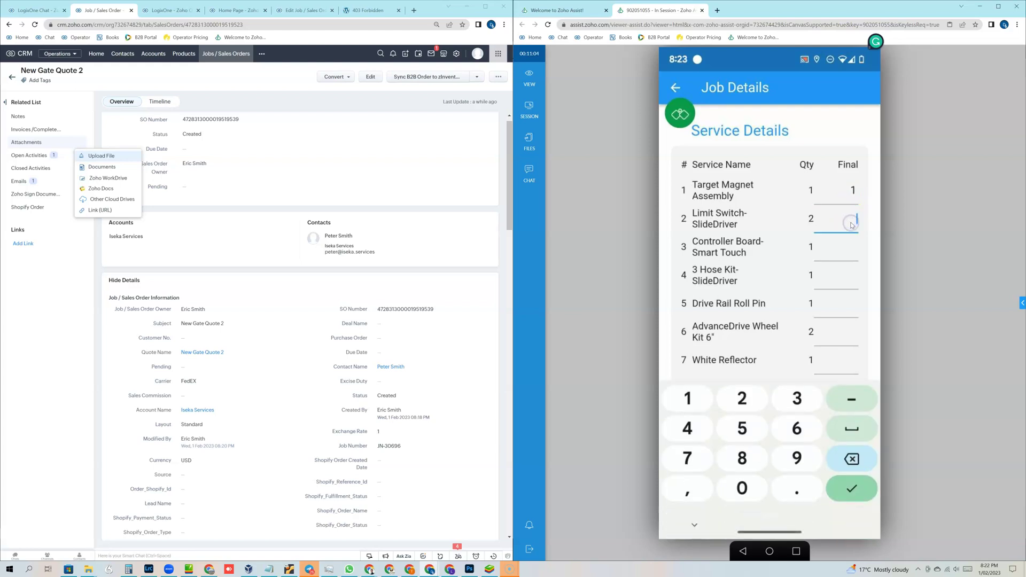
type("2")
left_click(844, 251)
left_click(840, 279)
left_click(844, 310)
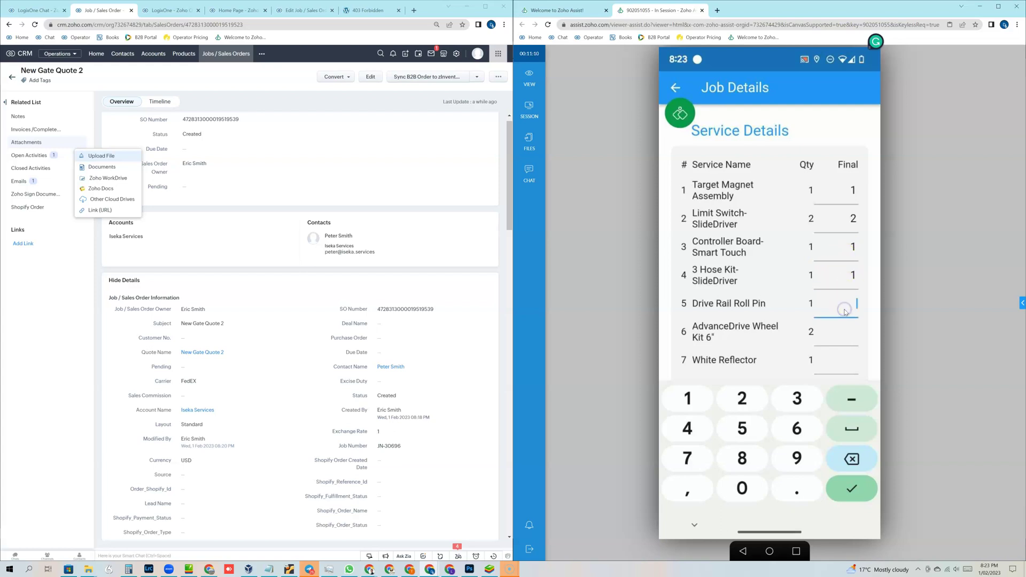
type("2")
left_click(848, 339)
type("2")
left_click(850, 374)
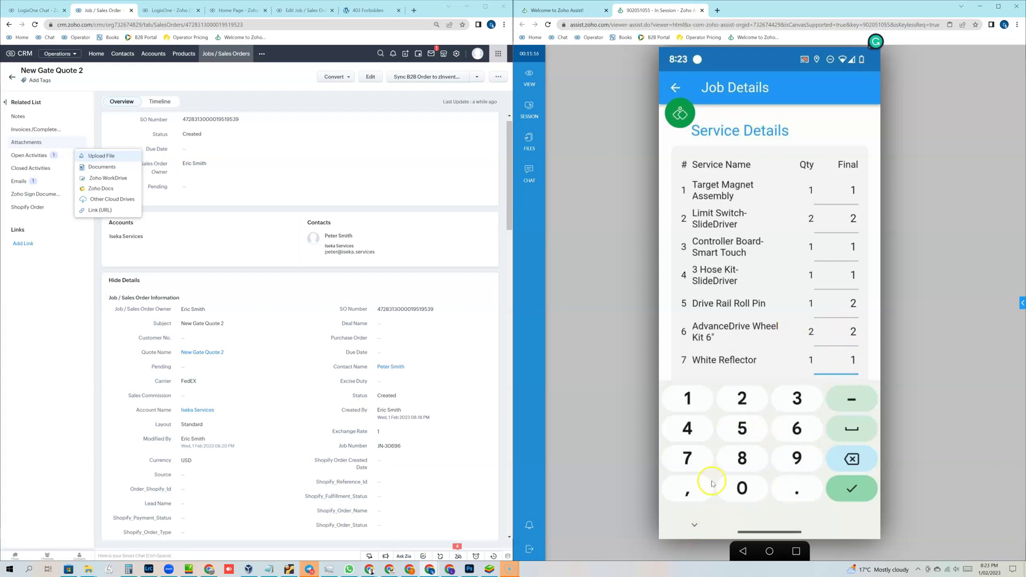
left_click(696, 524)
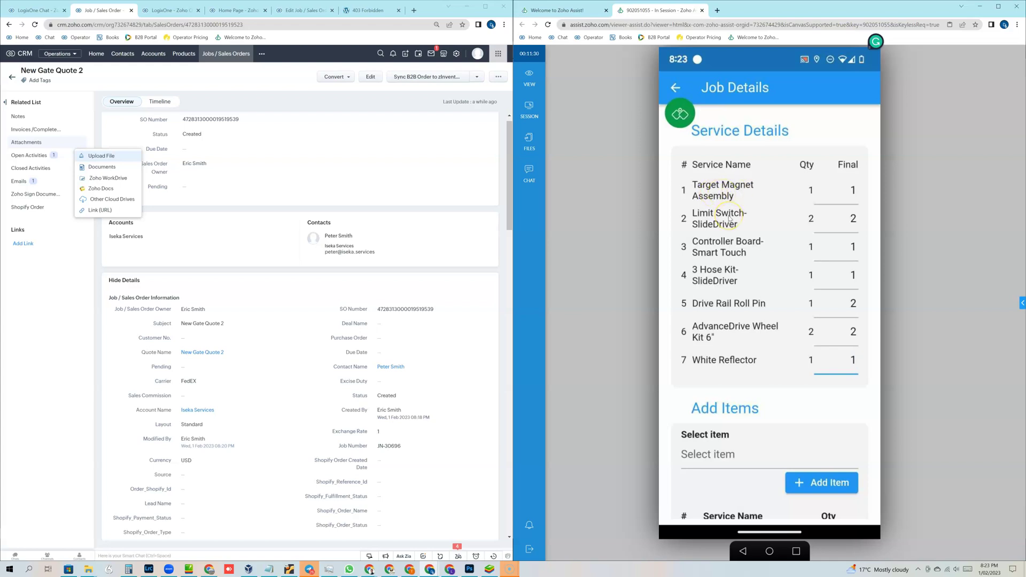
Continue the completion with mismatched quantities and AC Diamond Control Brd and AdvanceDrive Wheel Kit 6" as additional items, and review the service details
scroll(730, 220, "down", 2)
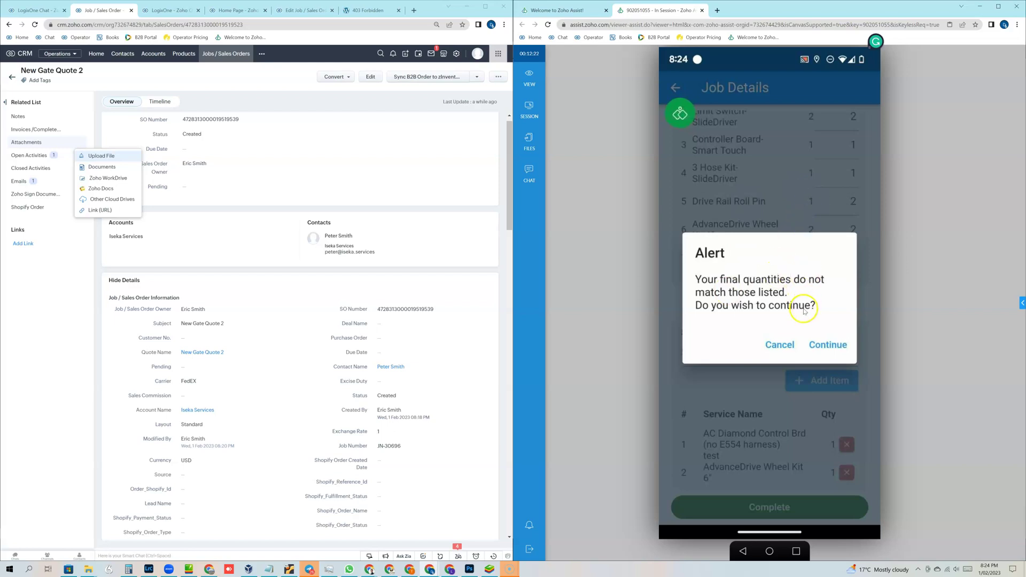
left_click(821, 345)
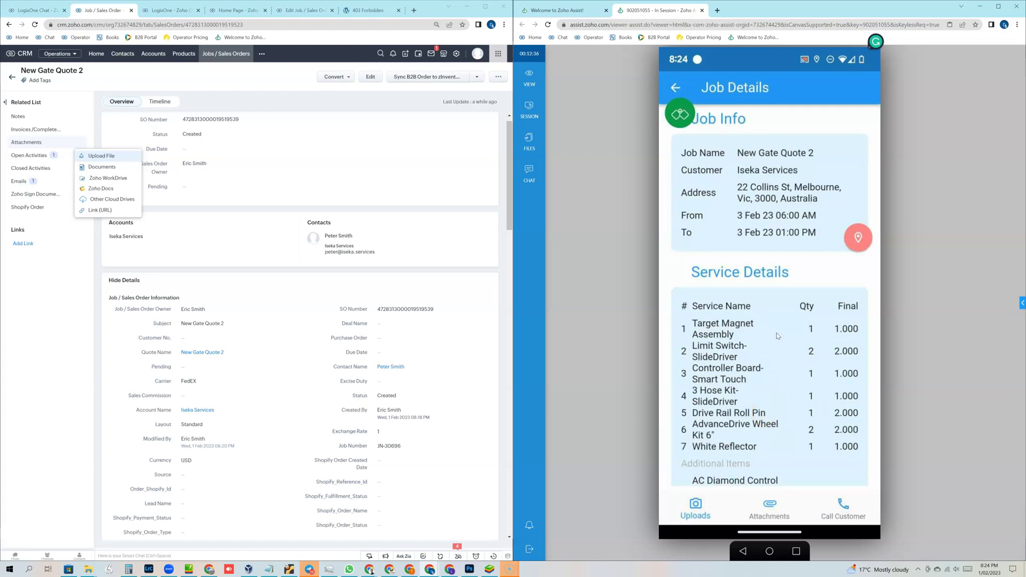
scroll(777, 336, "down", 3)
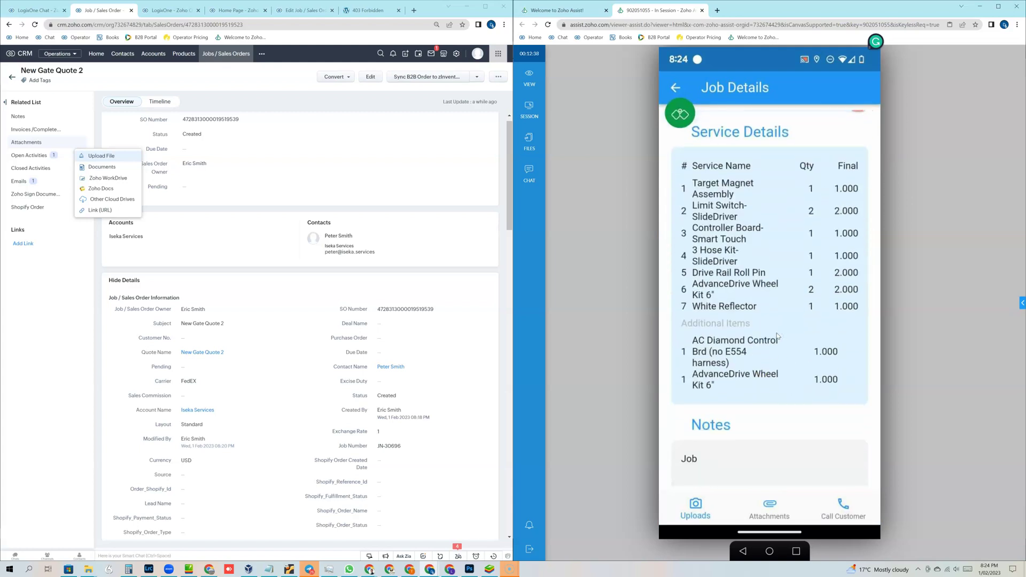
scroll(778, 335, "down", 3)
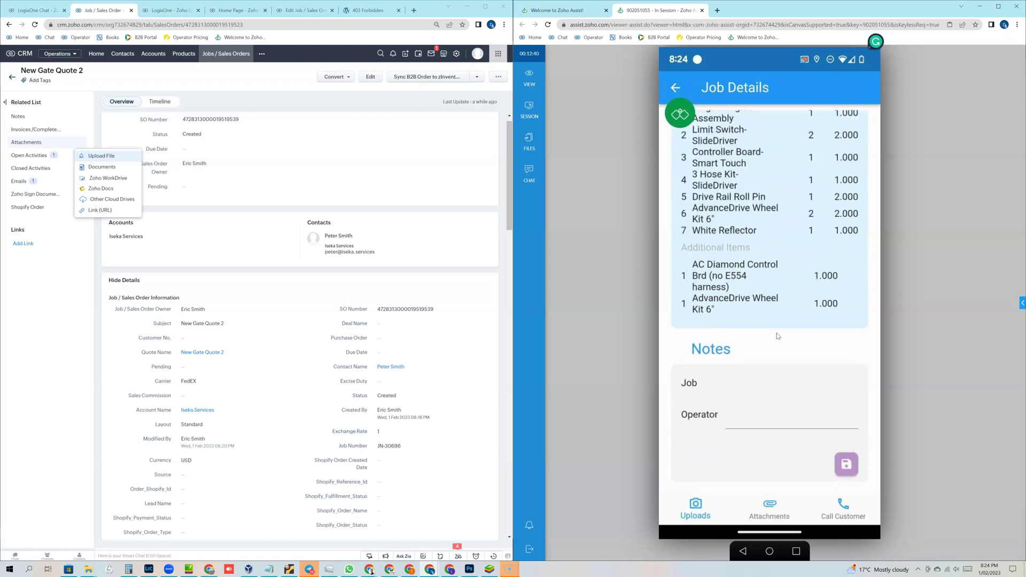
scroll(778, 335, "down", 3)
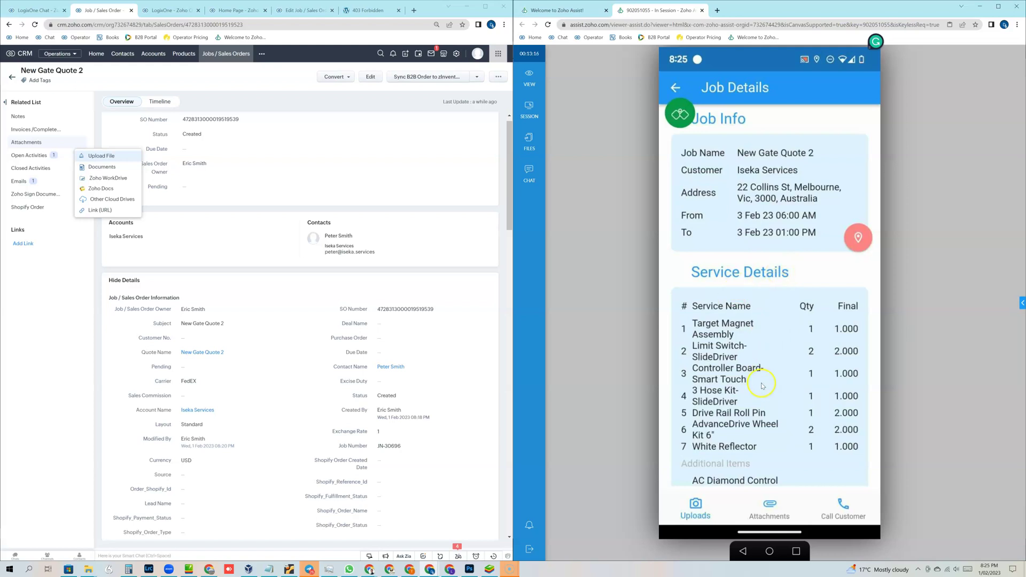
Enter the operator note "please follow up as requested but job all good" in Job Details and return to My Jobs
scroll(767, 412, "down", 3)
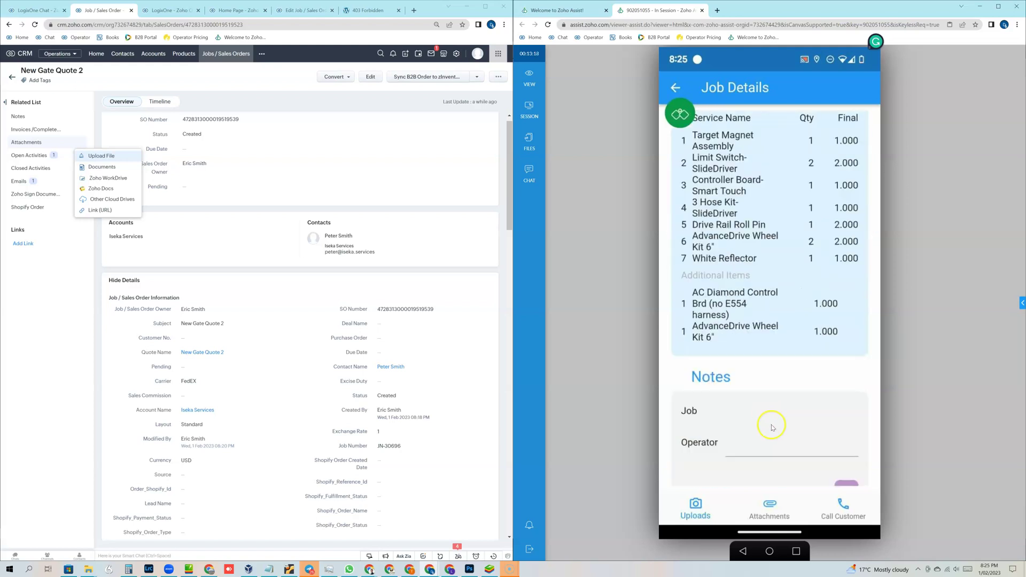
scroll(776, 442, "down", 2)
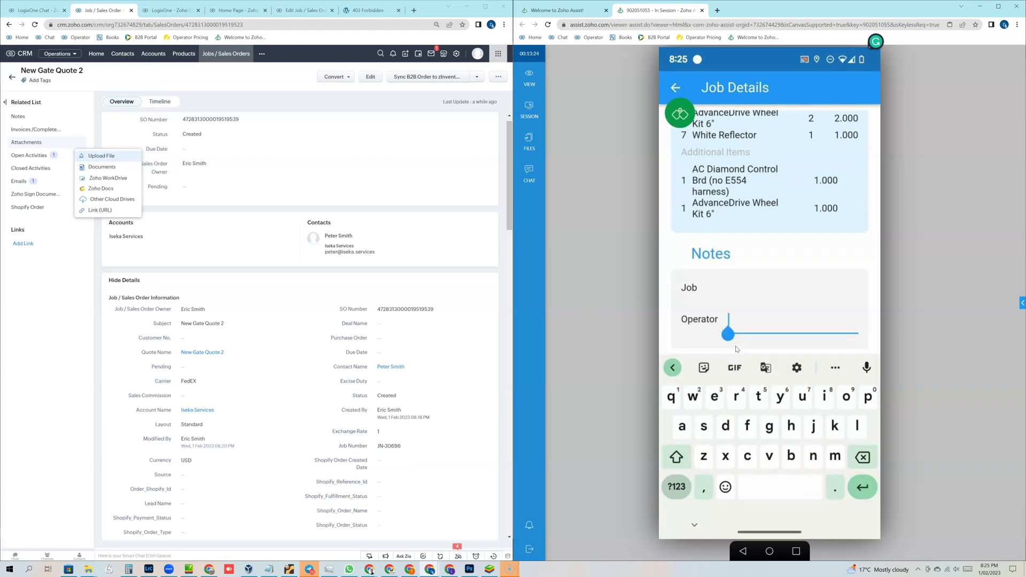
type("please follow up as requested ")
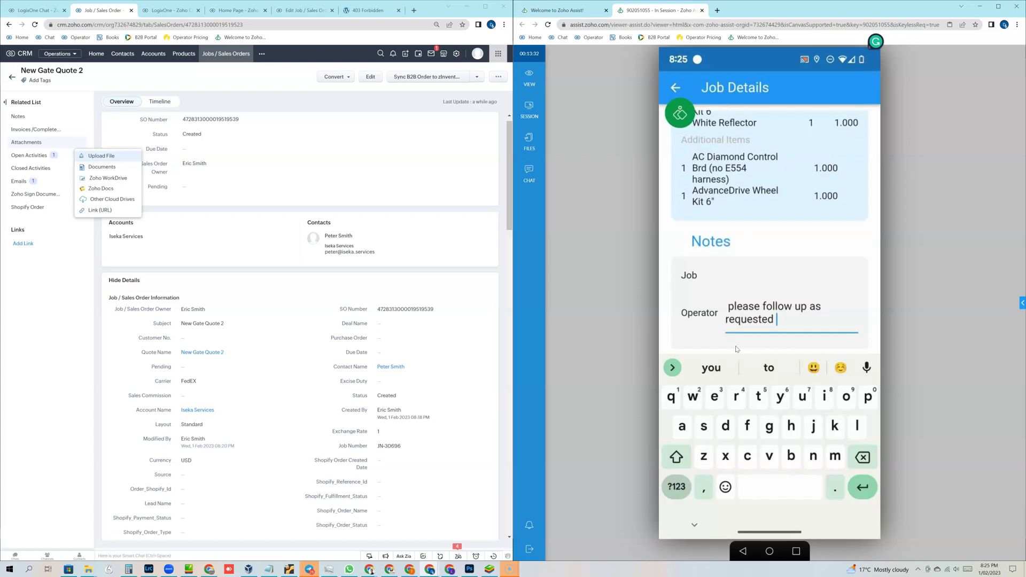
type("but ")
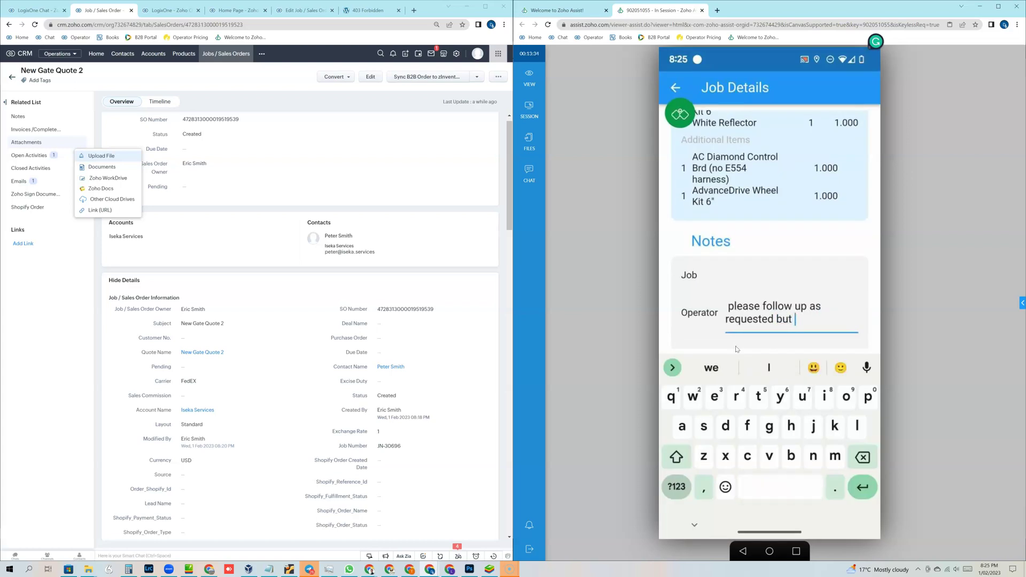
type("job all ")
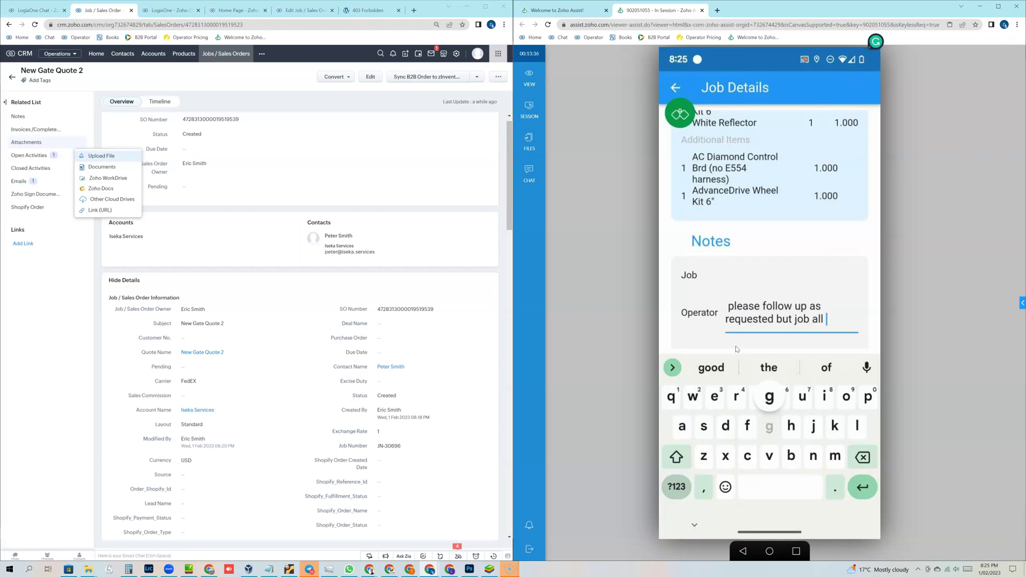
type("goos")
key("BackSpace")
type("d")
scroll(735, 346, "down", 2)
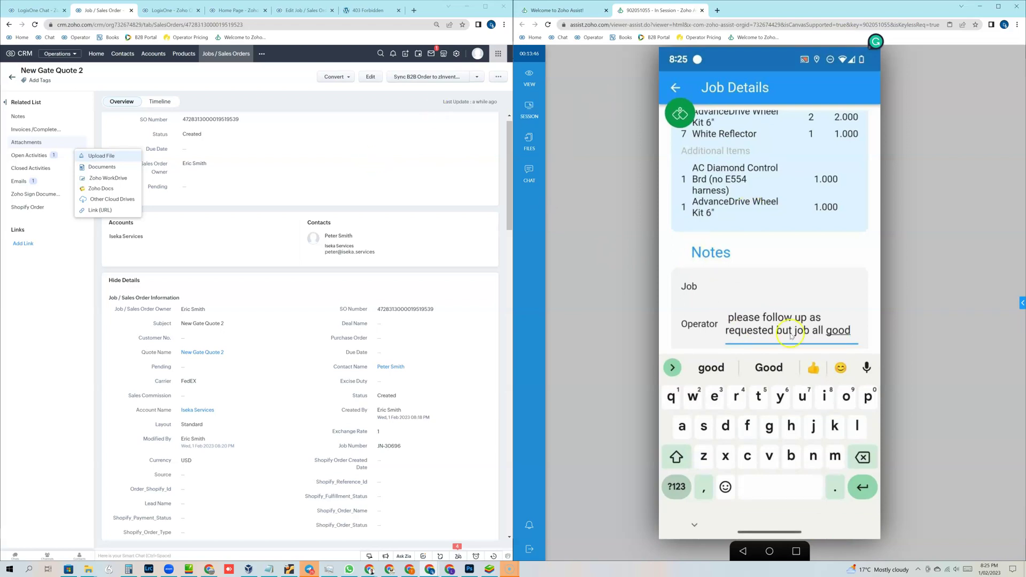
left_click(675, 88)
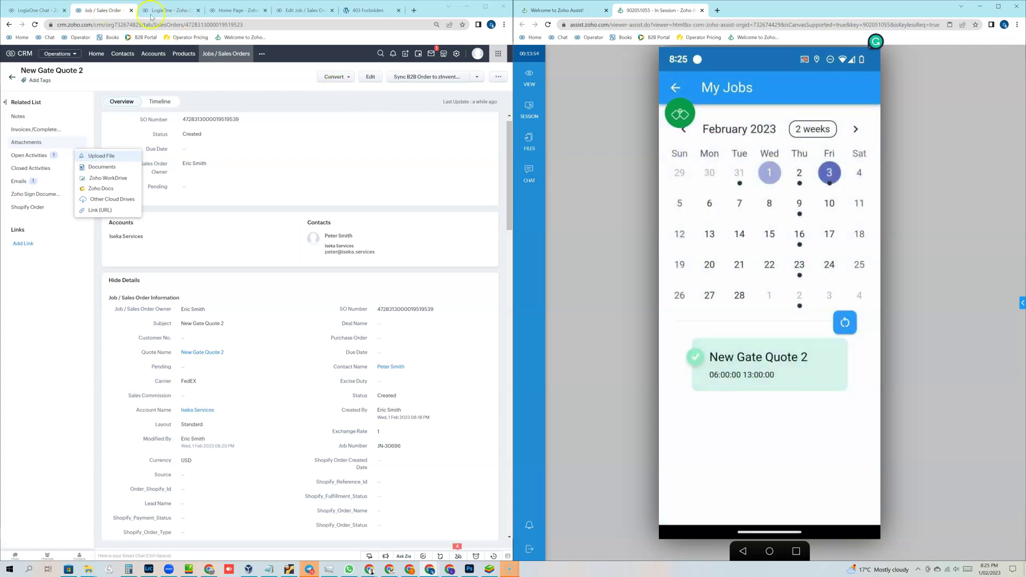
Switch to the LogixOne scheduler, view the operators' locations on the map and return to the weekly calendar
left_click(177, 10)
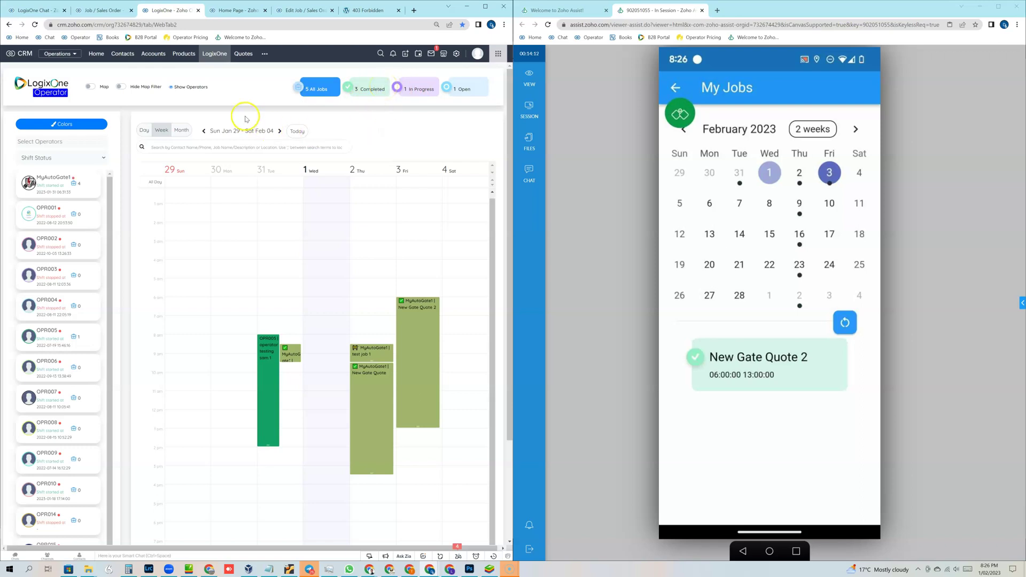
left_click(121, 88)
left_click(120, 88)
left_click(92, 87)
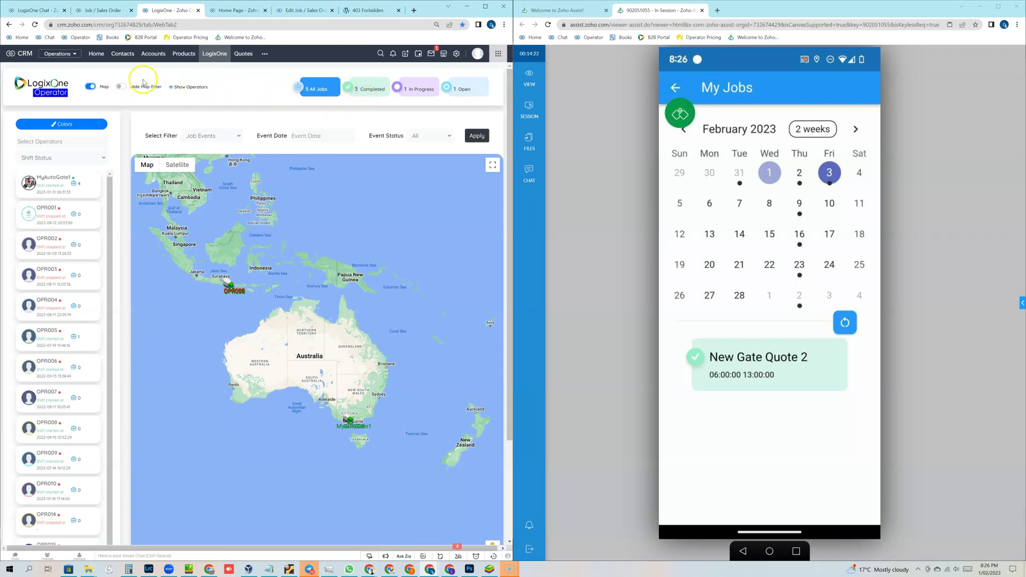
left_click(90, 86)
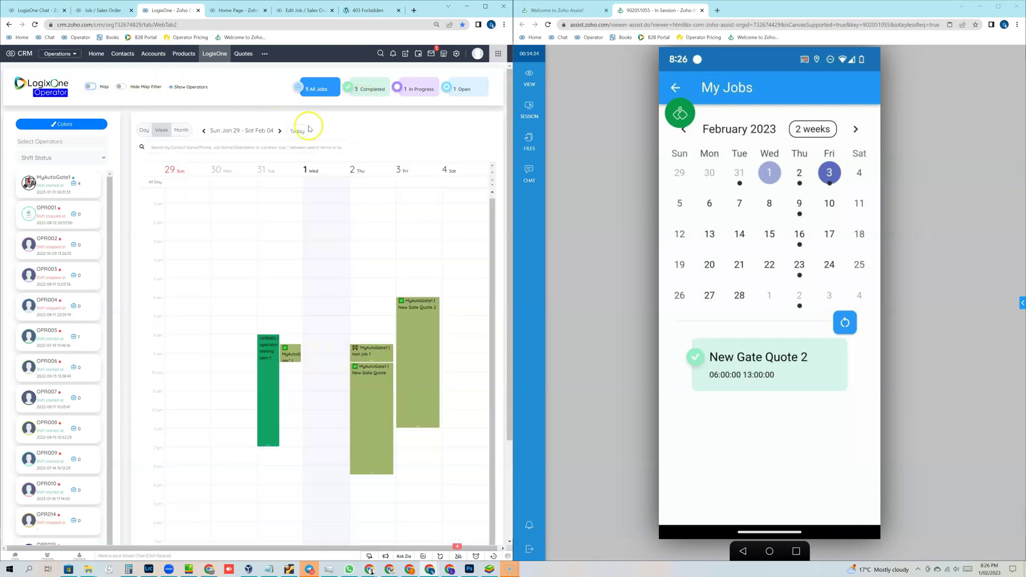
Reload the New Gate Quote 2 sales order in the CRM and open its linked invoice/completed job record
left_click(106, 11)
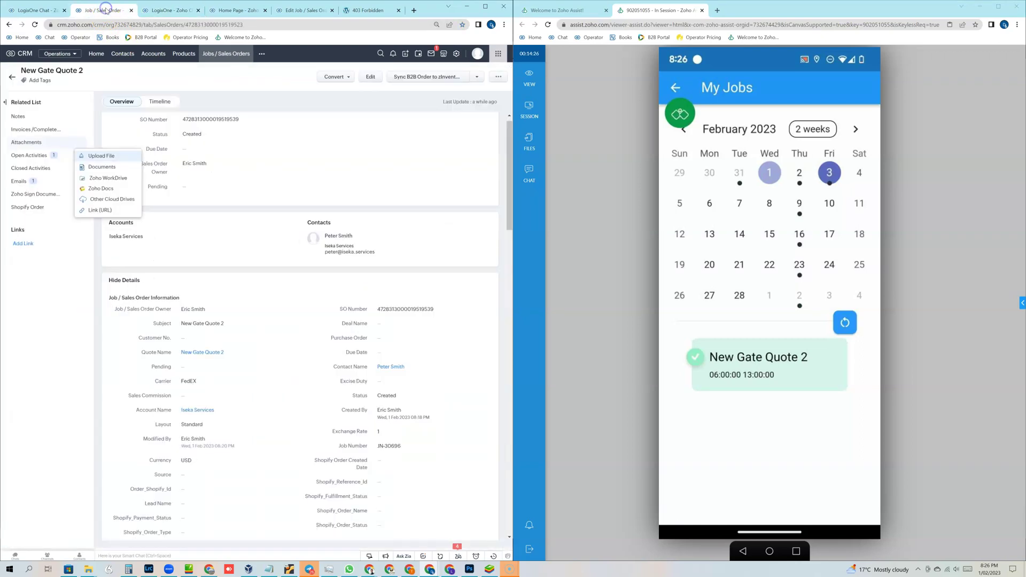
left_click(35, 24)
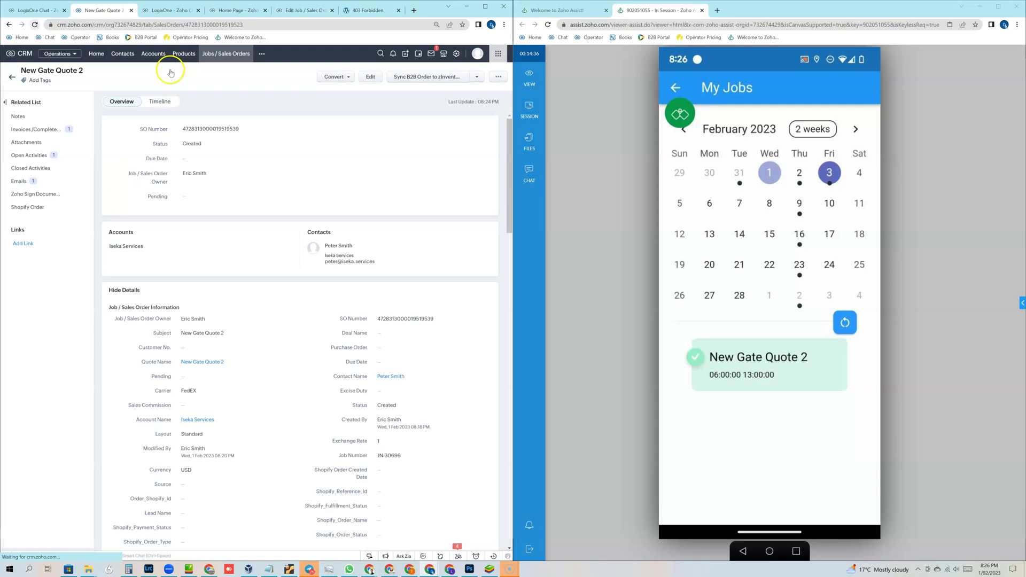
left_click(29, 131)
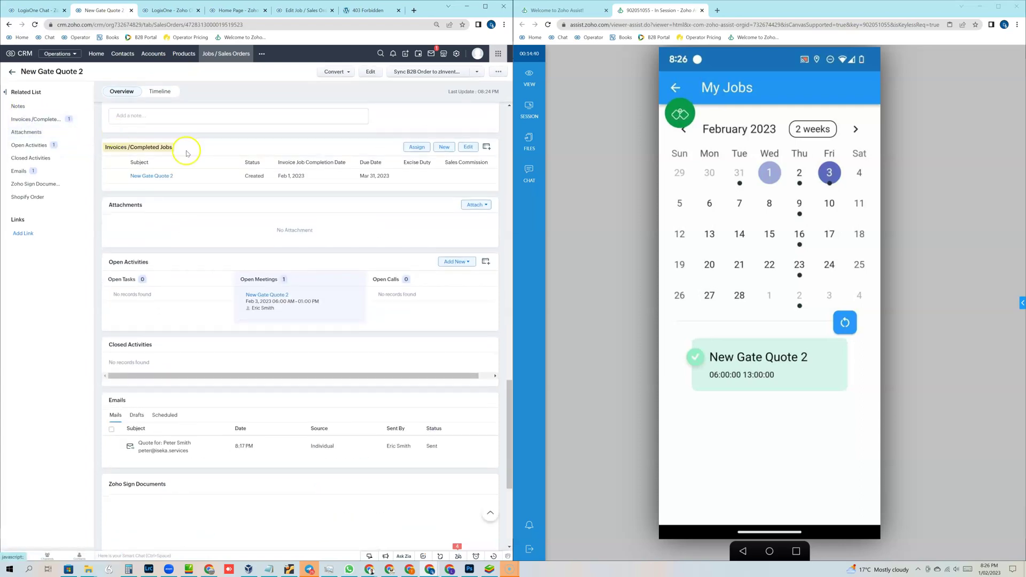
left_click(149, 179)
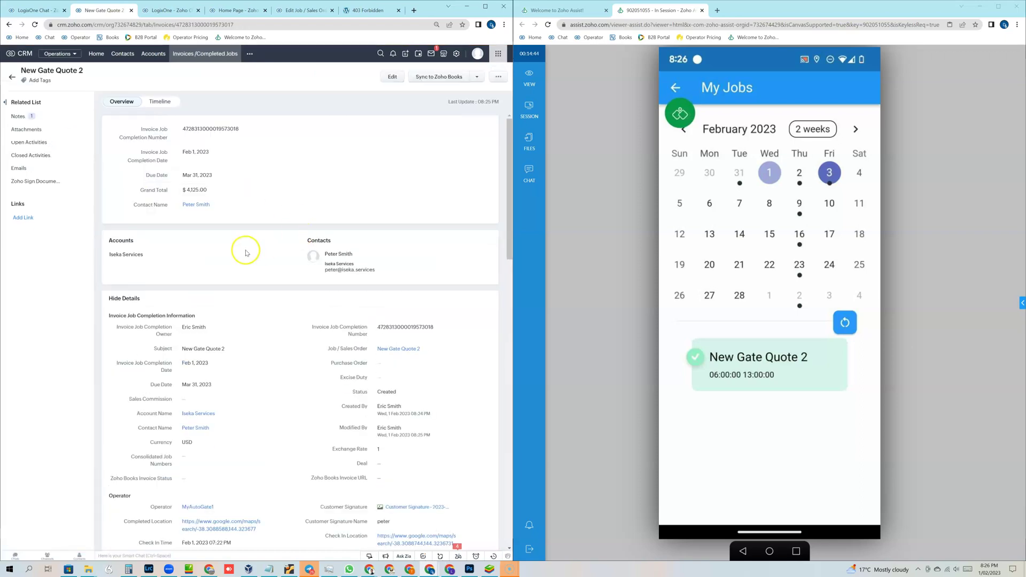
Examine the completed job's invoiced items, customer signature and operator check-in and completion details
scroll(245, 252, "down", 2)
scroll(246, 253, "down", 6)
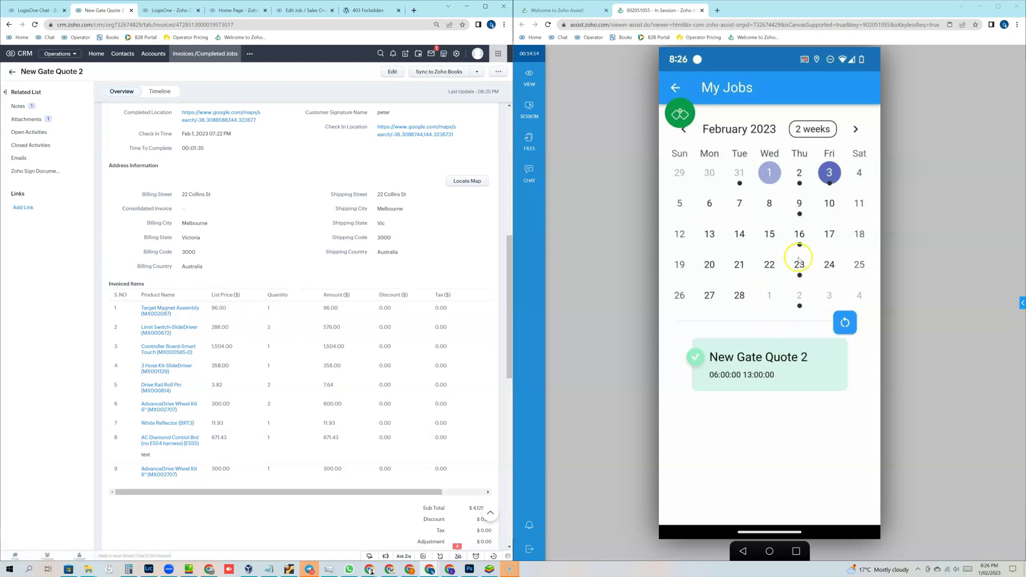
scroll(296, 203, "up", 1)
scroll(296, 206, "up", 2)
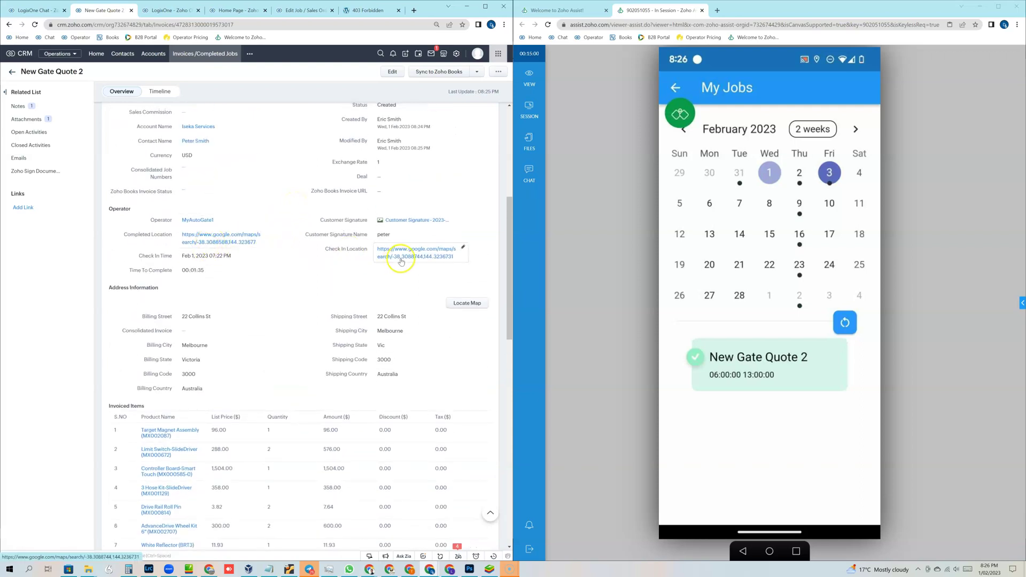
Download the MyAutoGate1 file attached to the completed New Gate Quote 2 job record
left_click(408, 223)
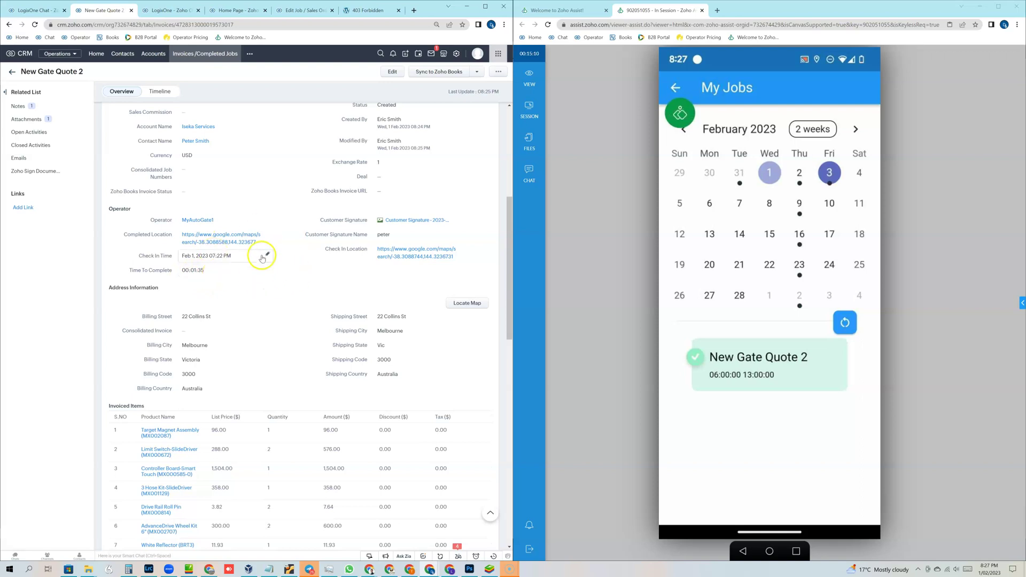
left_click(24, 120)
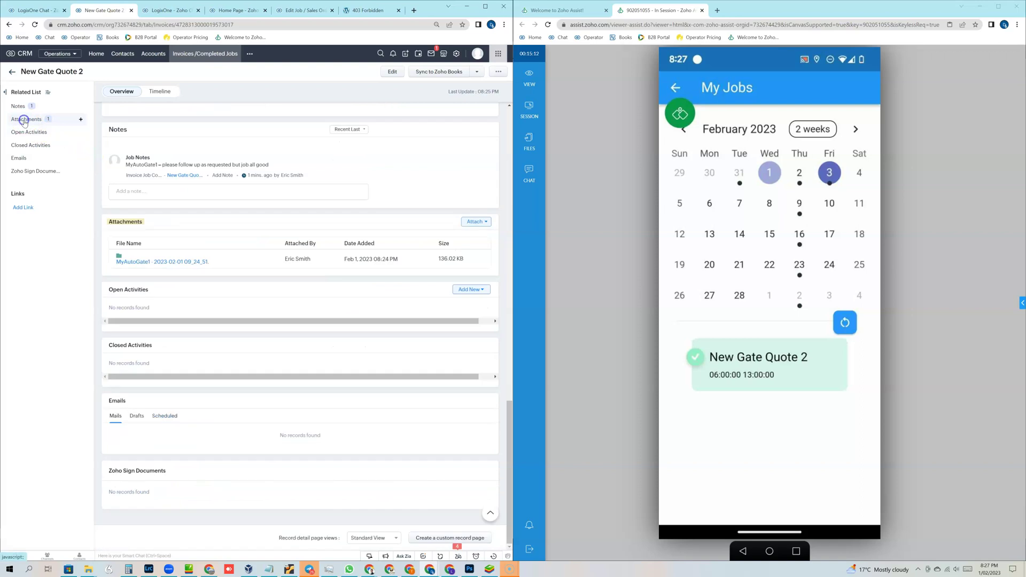
left_click(163, 188)
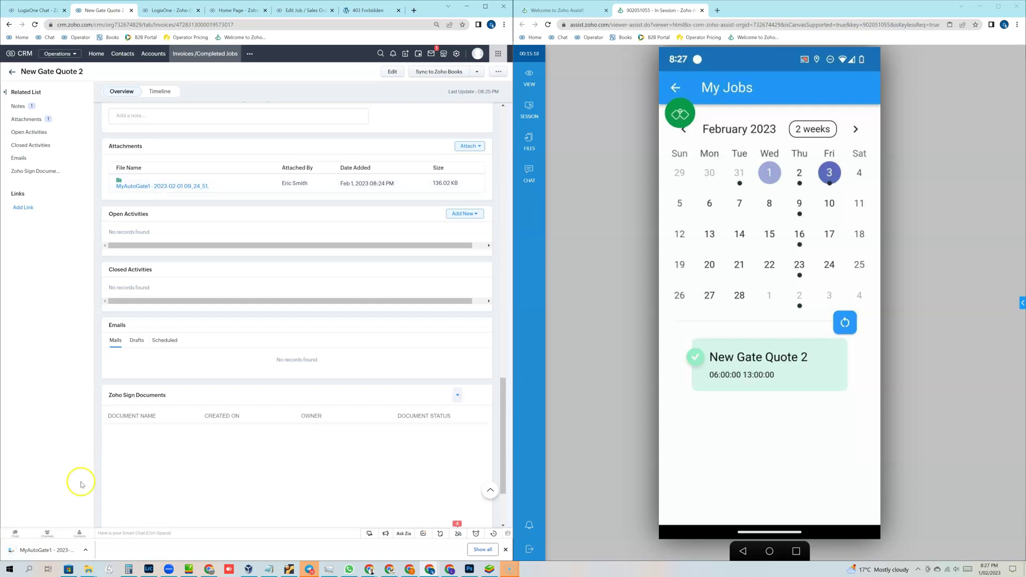
left_click(155, 187)
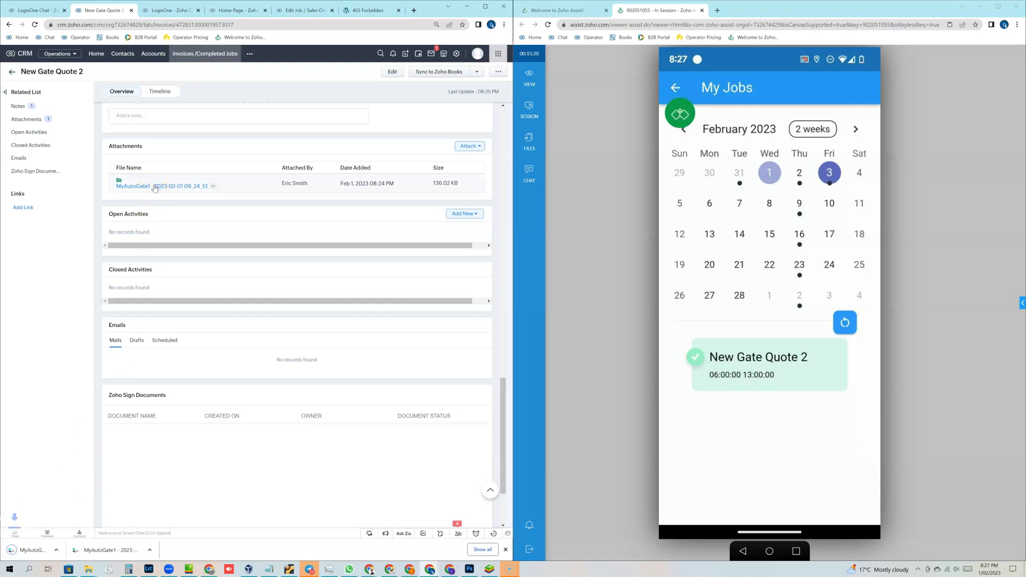
left_click(214, 188)
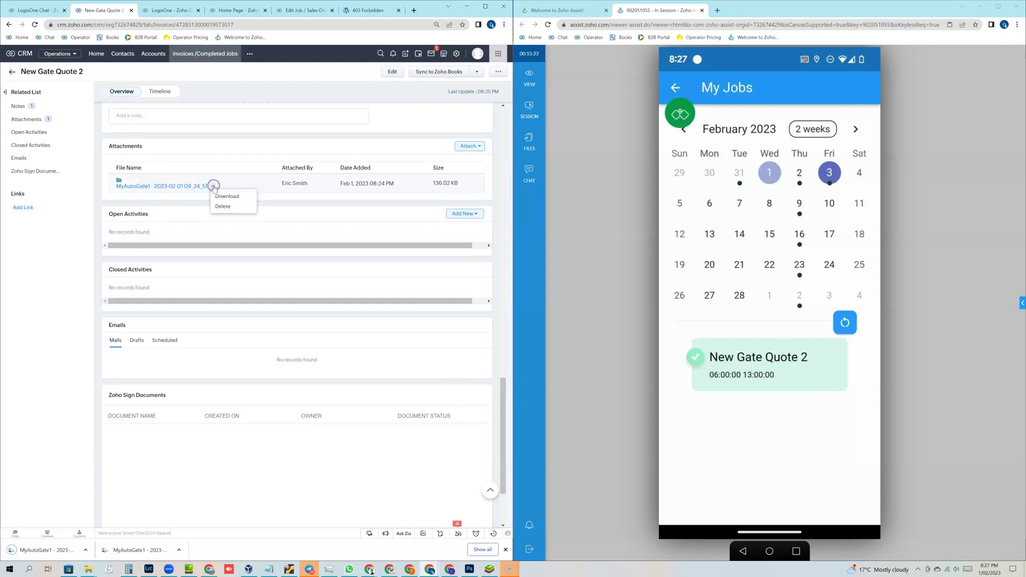
left_click(225, 197)
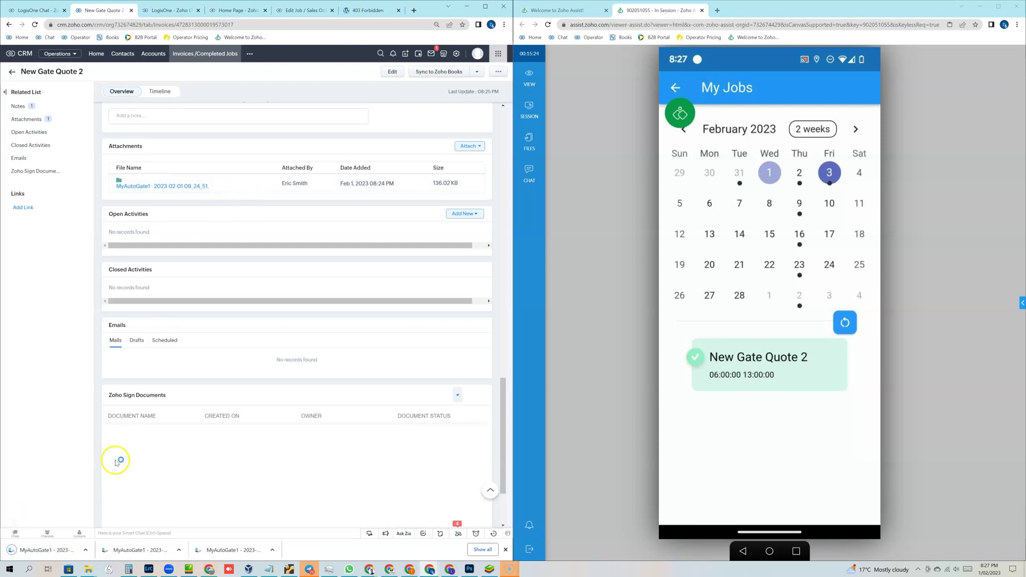
Locate the downloaded attachment in the Downloads folder, view it in Paint, and close both windows
left_click(179, 550)
left_click(193, 500)
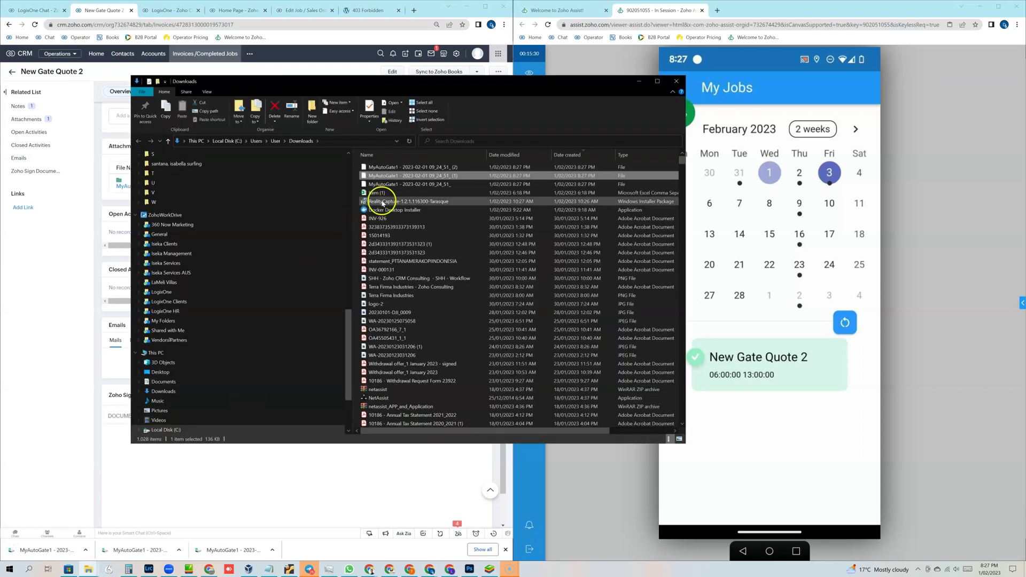
double_click(405, 178)
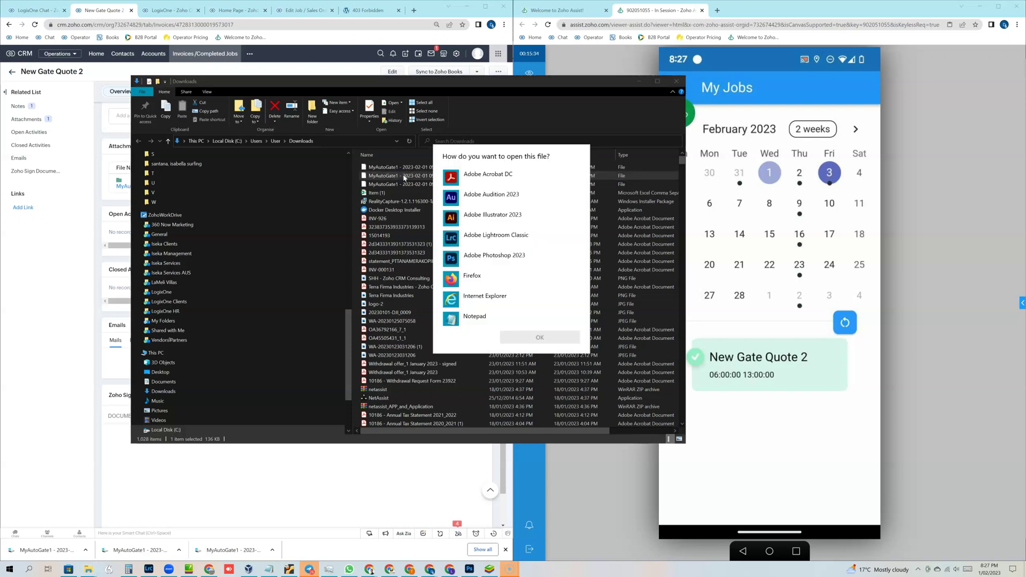
left_click(492, 204)
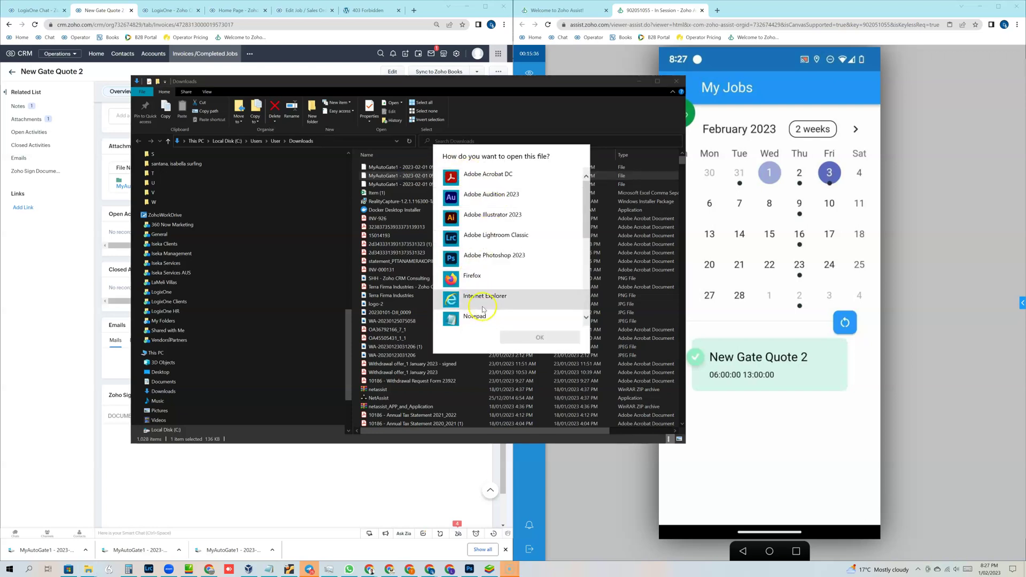
scroll(478, 307, "down", 1)
scroll(479, 310, "down", 5)
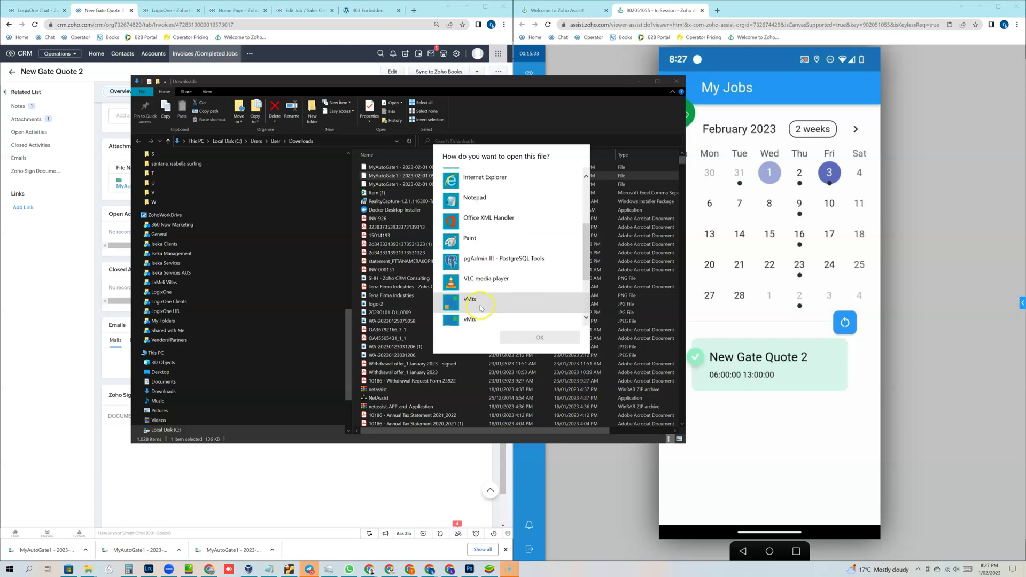
scroll(487, 293, "up", 5)
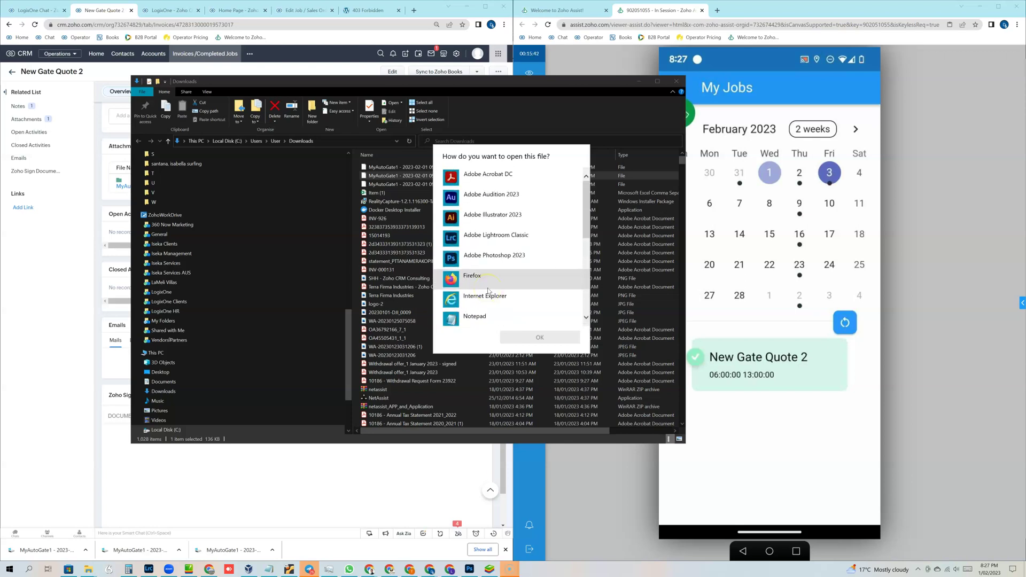
scroll(485, 262, "down", 3)
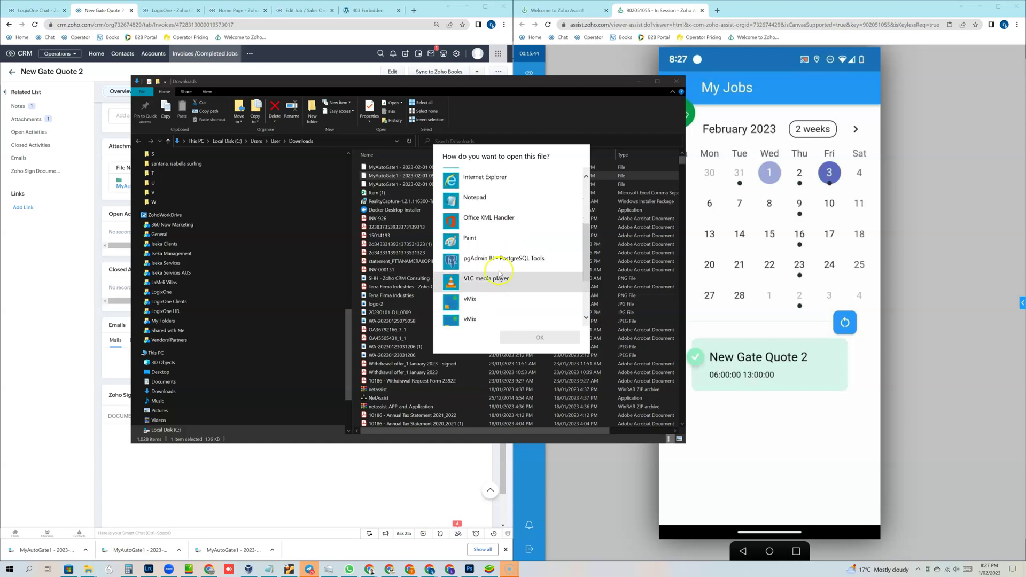
left_click(482, 240)
left_click(545, 337)
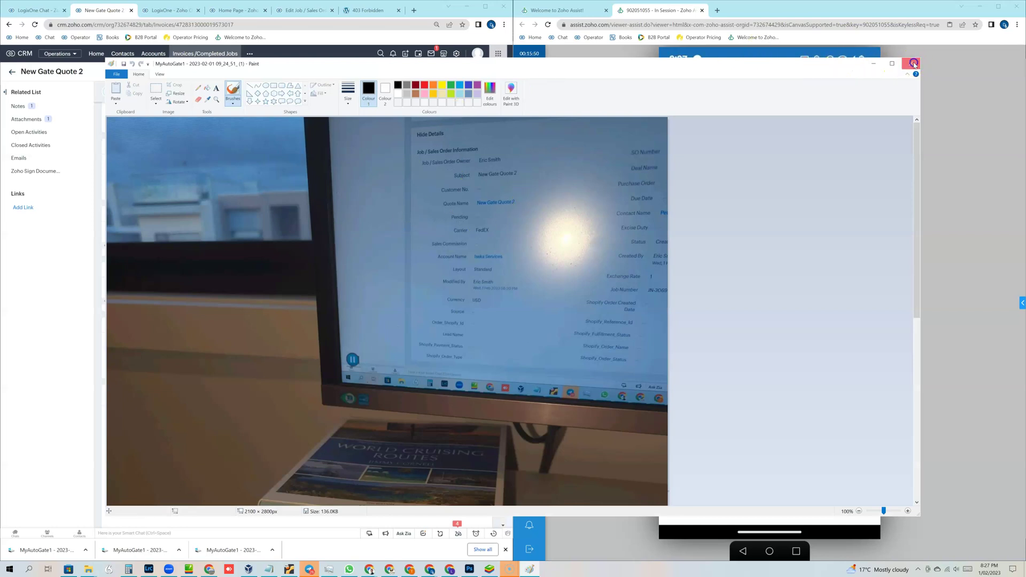
left_click(911, 64)
left_click(676, 81)
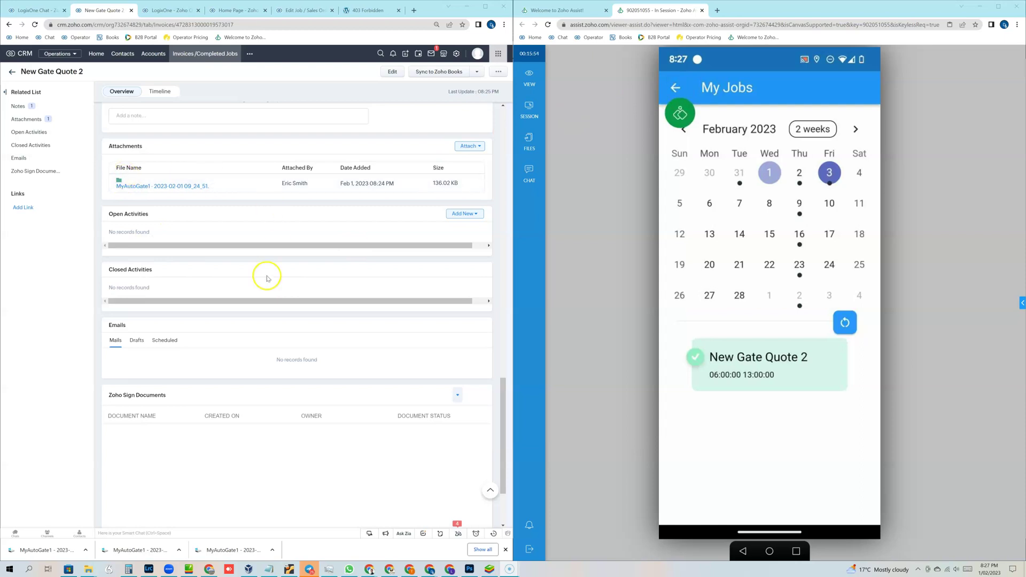
Sync the completed job record to Zoho Books and open its linked Zoho Books invoice
scroll(264, 274, "up", 3)
scroll(268, 276, "up", 3)
scroll(268, 275, "up", 3)
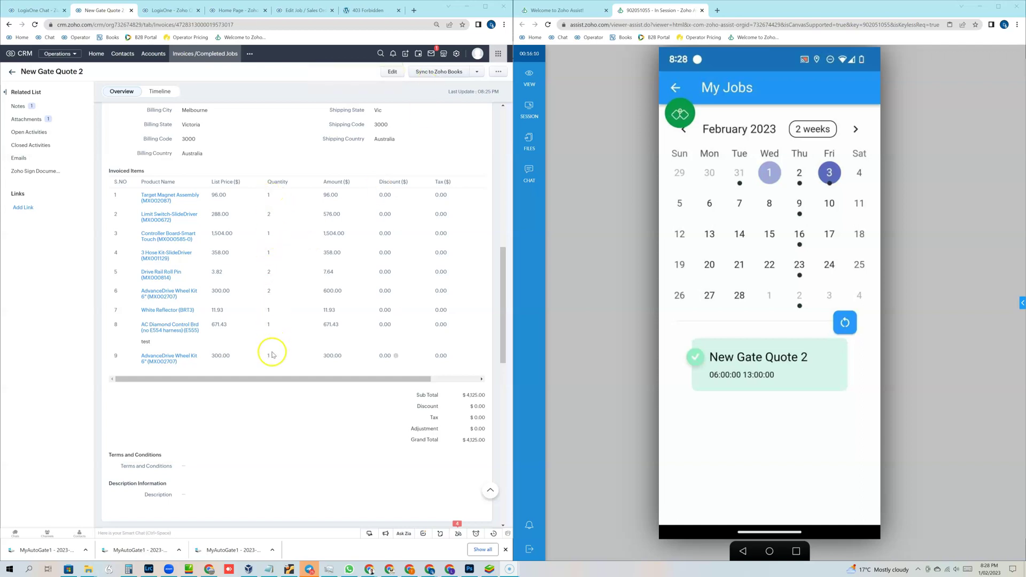
left_click(437, 72)
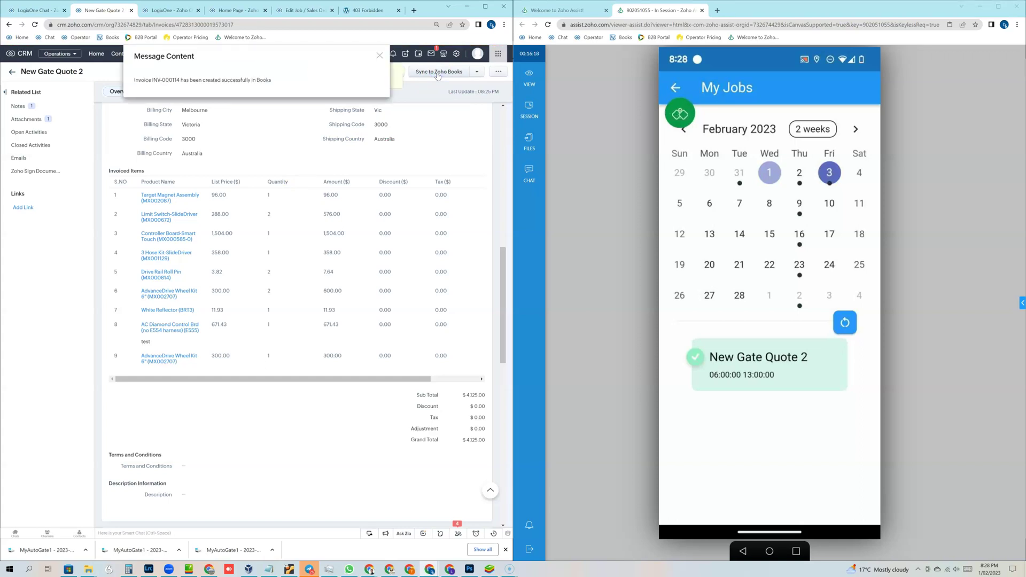
left_click(379, 56)
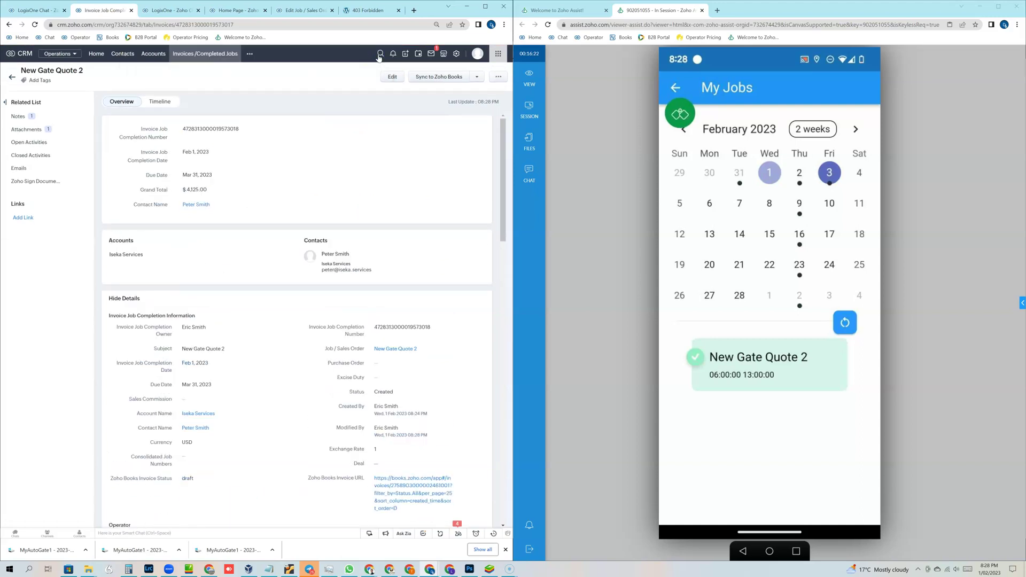
left_click(412, 483)
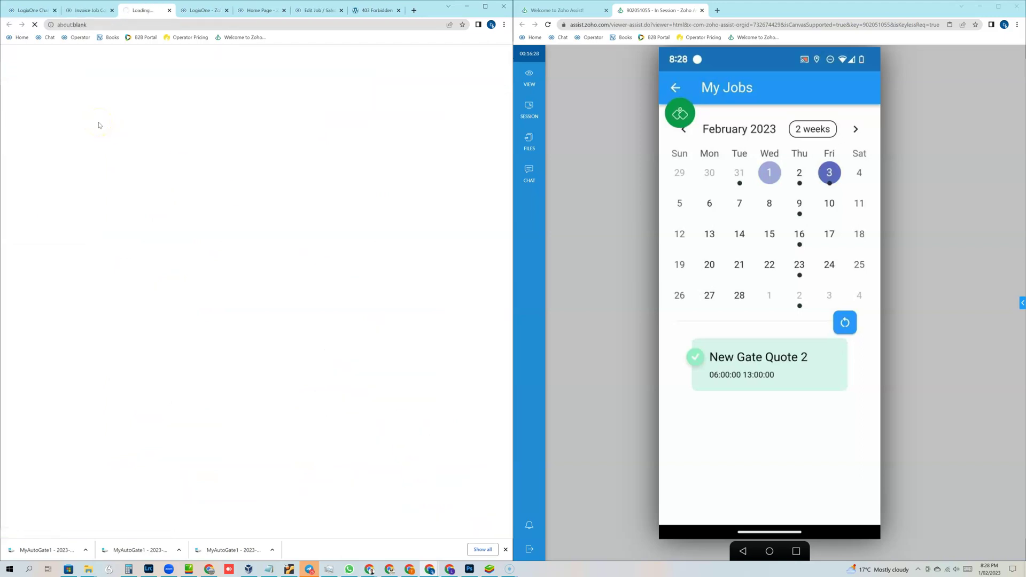
Replace the LogixOne scheduler page with inventory.zoho.com and open the newest Iseka Services sales invoice
left_click(202, 11)
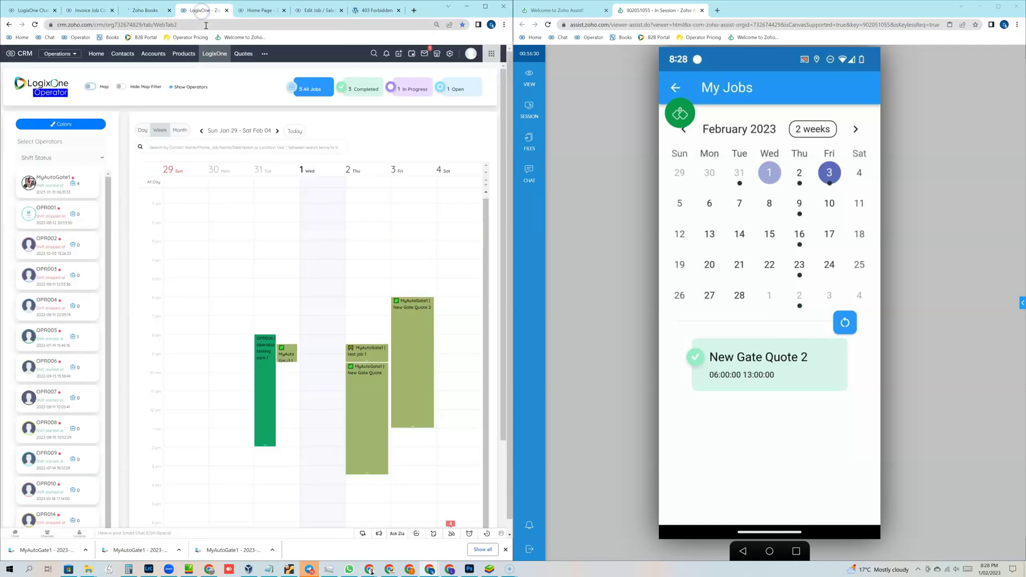
left_click(205, 25)
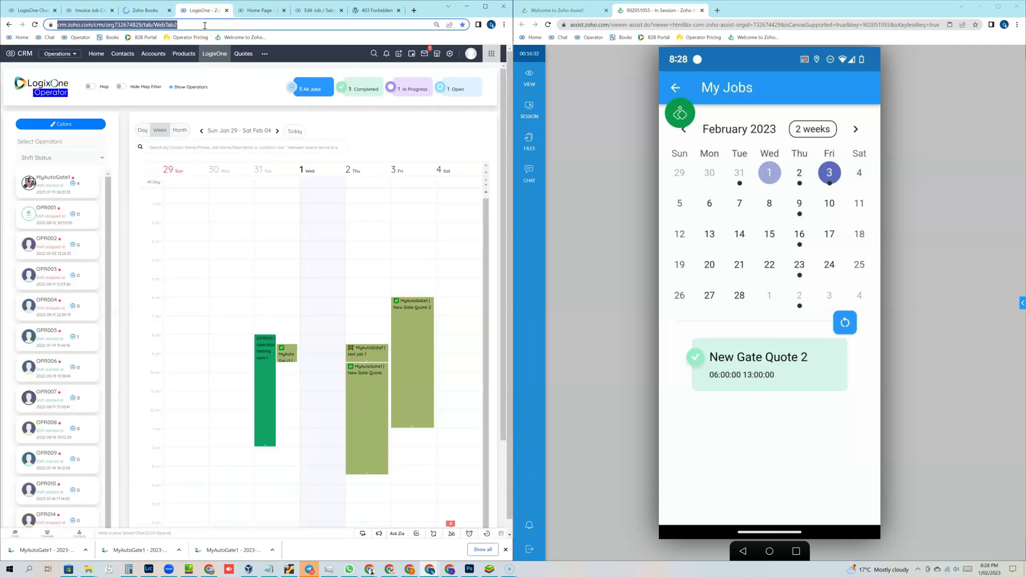
type("inventory.zoho.com")
key("Return")
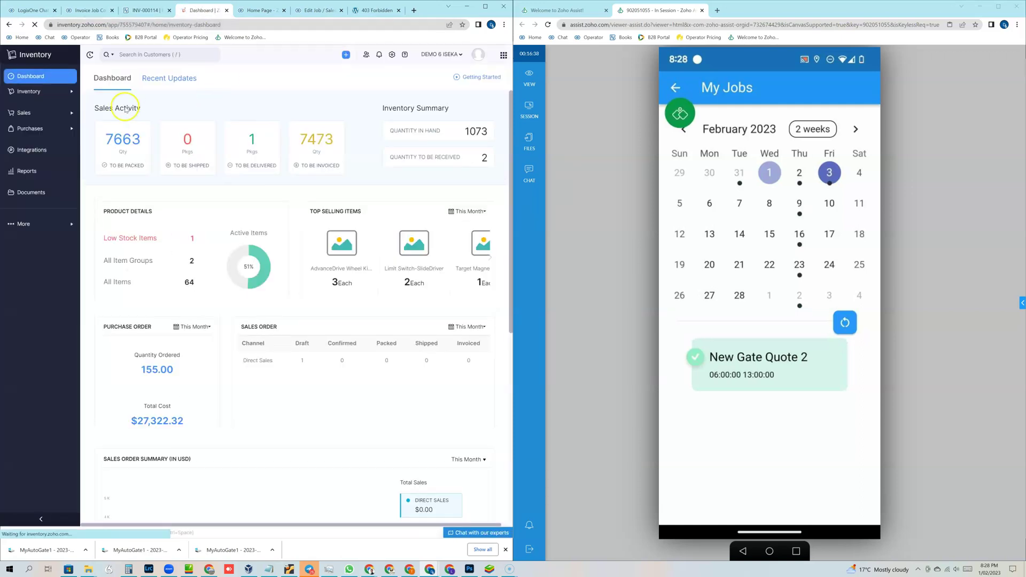
left_click(29, 116)
left_click(31, 189)
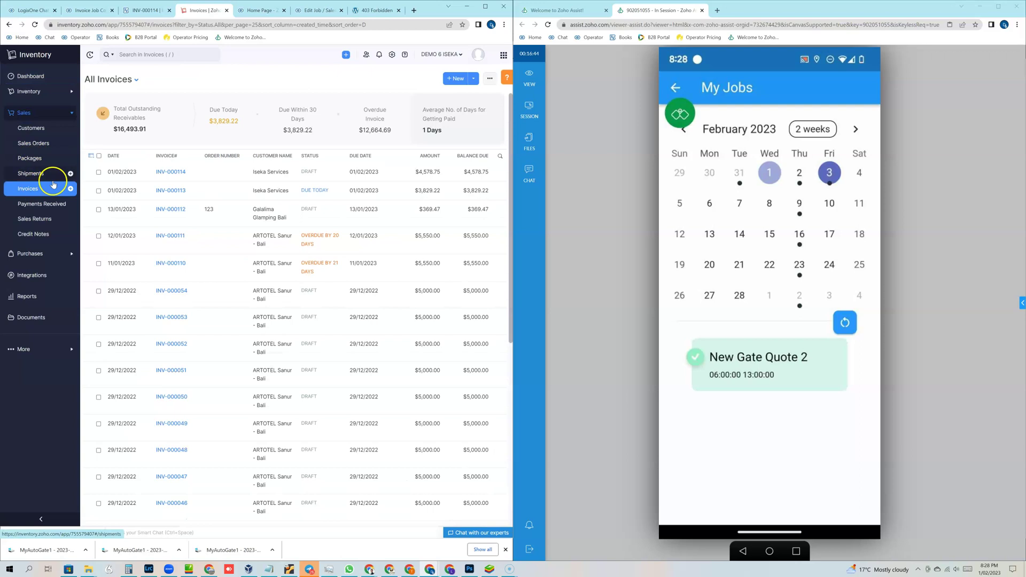
left_click(171, 172)
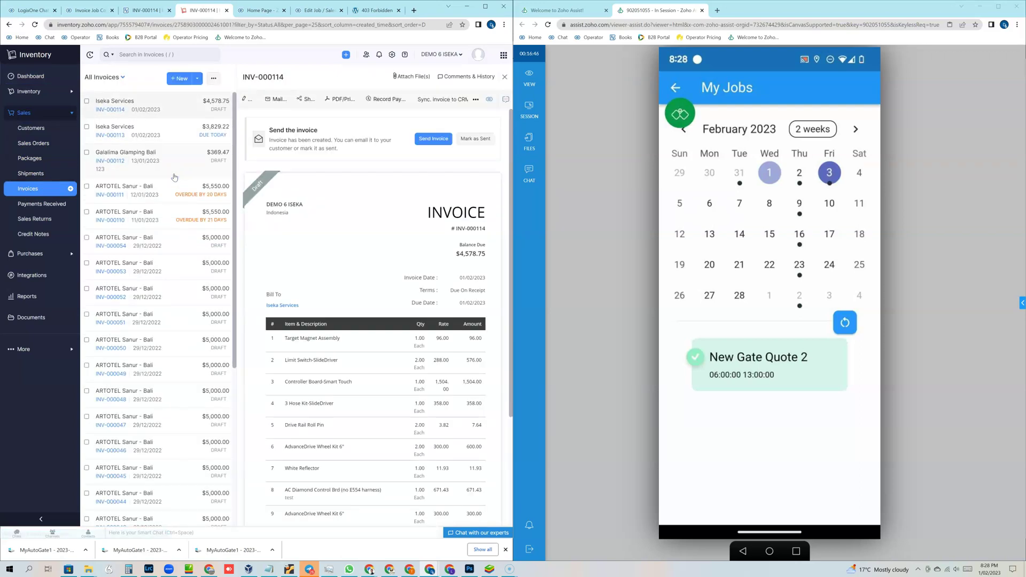
Examine the invoice's line items and totals in Inventory, and compare it with the Zoho Books invoice and CRM record
scroll(445, 348, "down", 3)
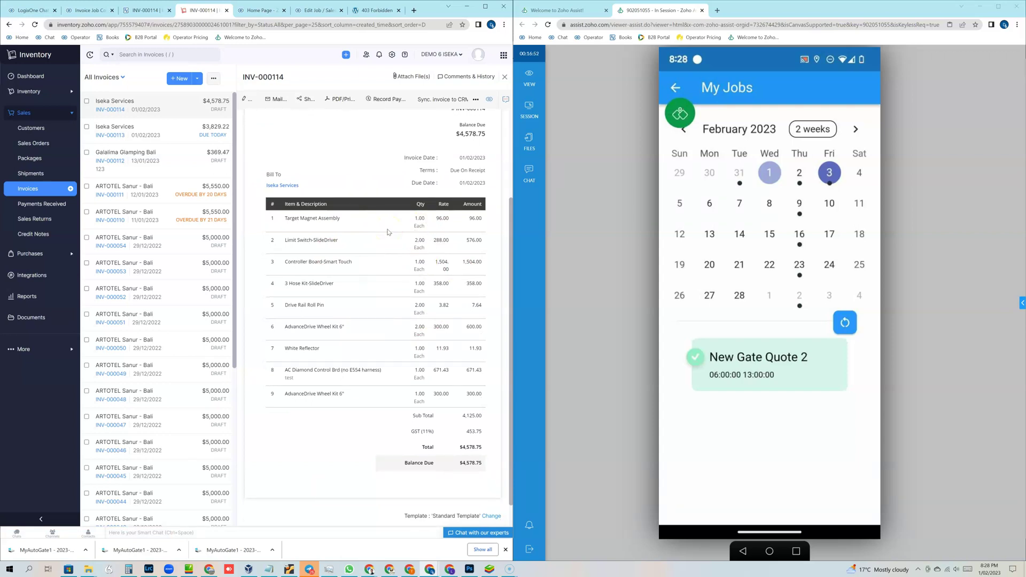
scroll(389, 232, "up", 3)
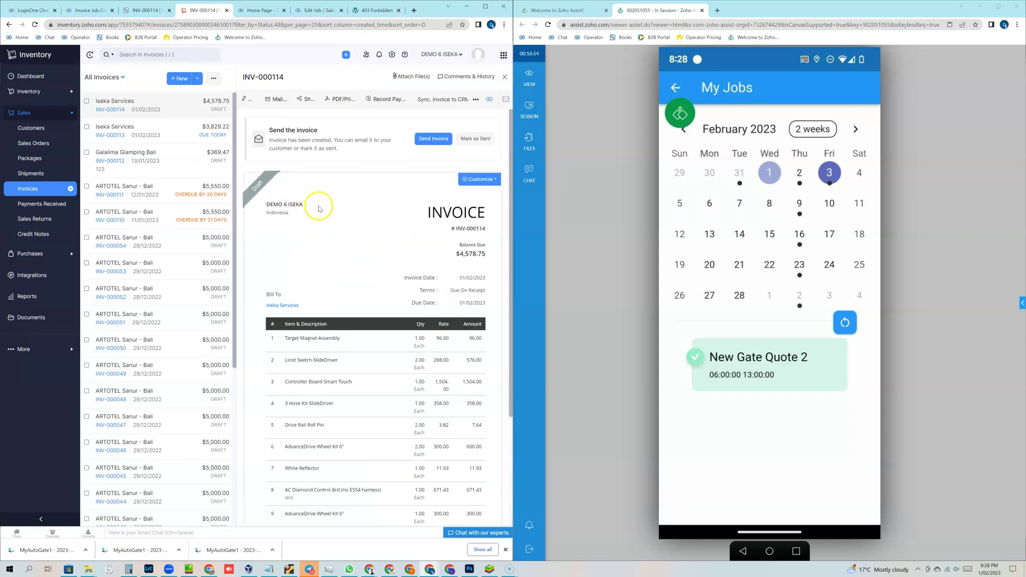
mouse_move(277, 210)
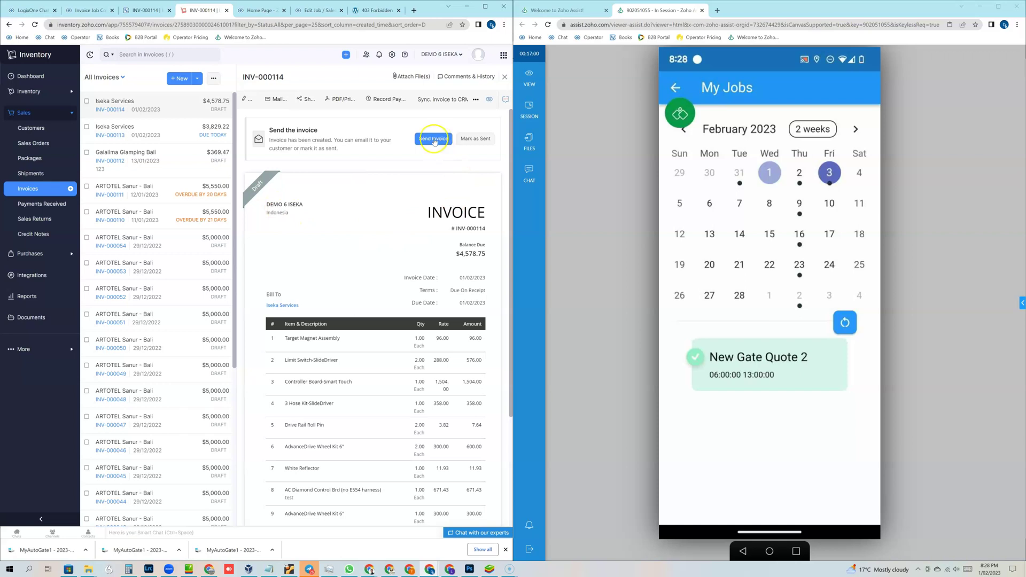
left_click(140, 11)
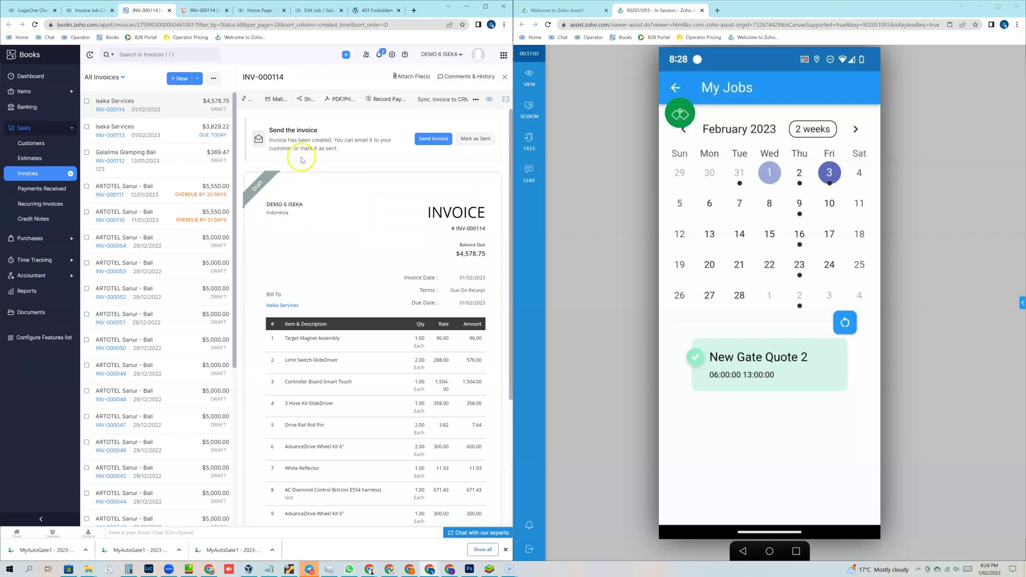
left_click(91, 12)
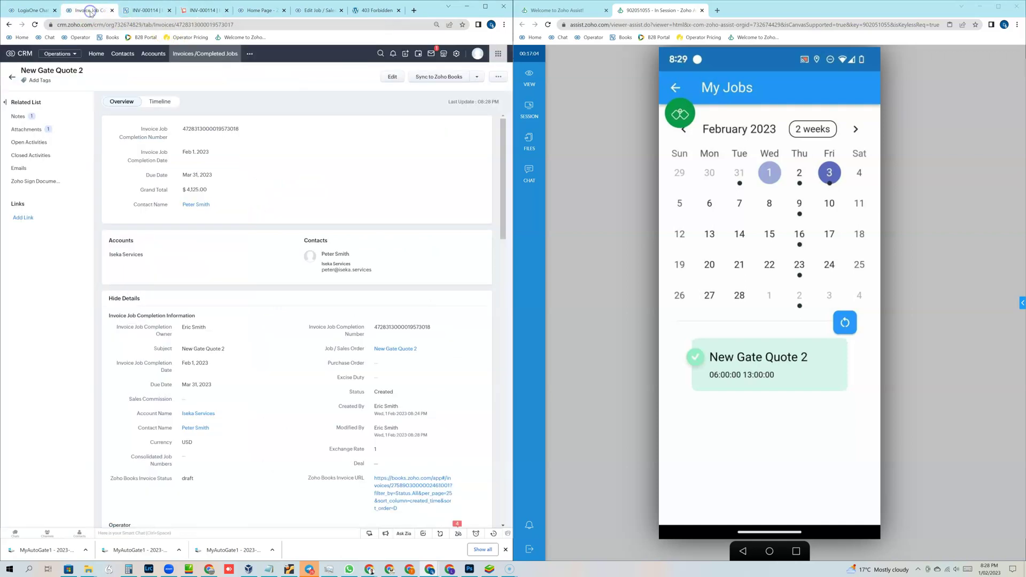
left_click(201, 12)
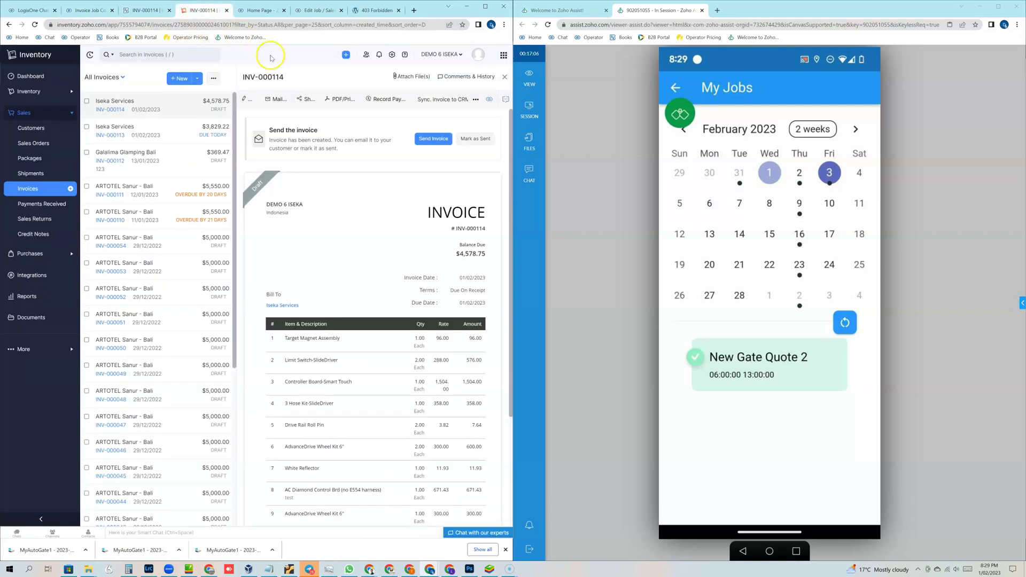
Mark the Iseka Services invoice as sent in Inventory and check the Books invoice status on the CRM job record
left_click(469, 139)
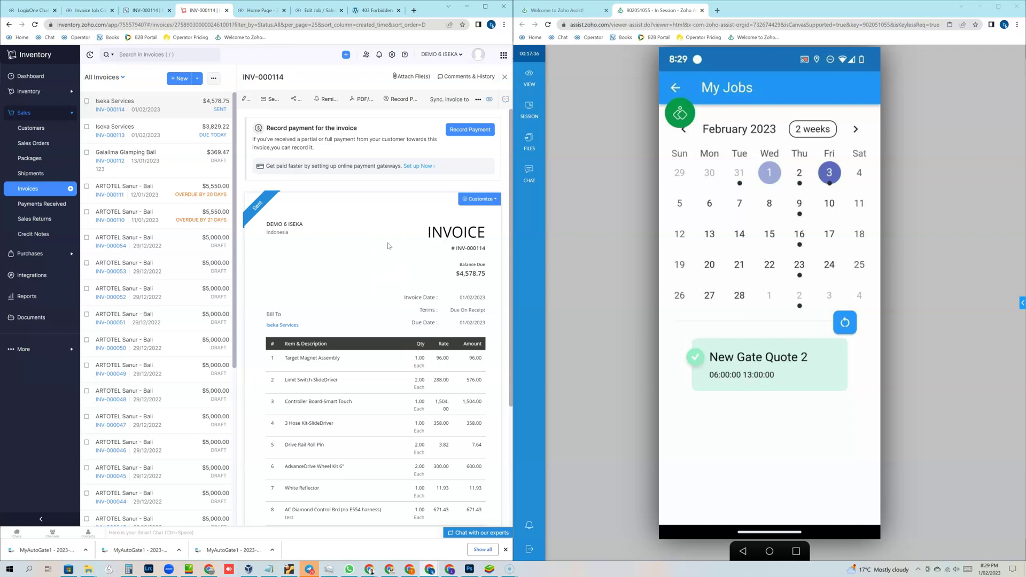
left_click(94, 10)
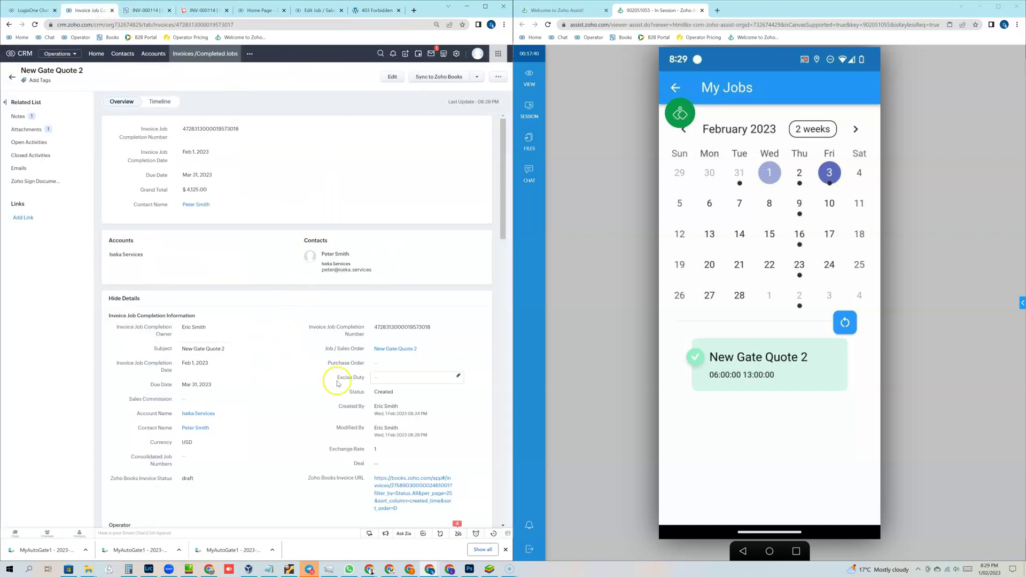
scroll(295, 368, "down", 2)
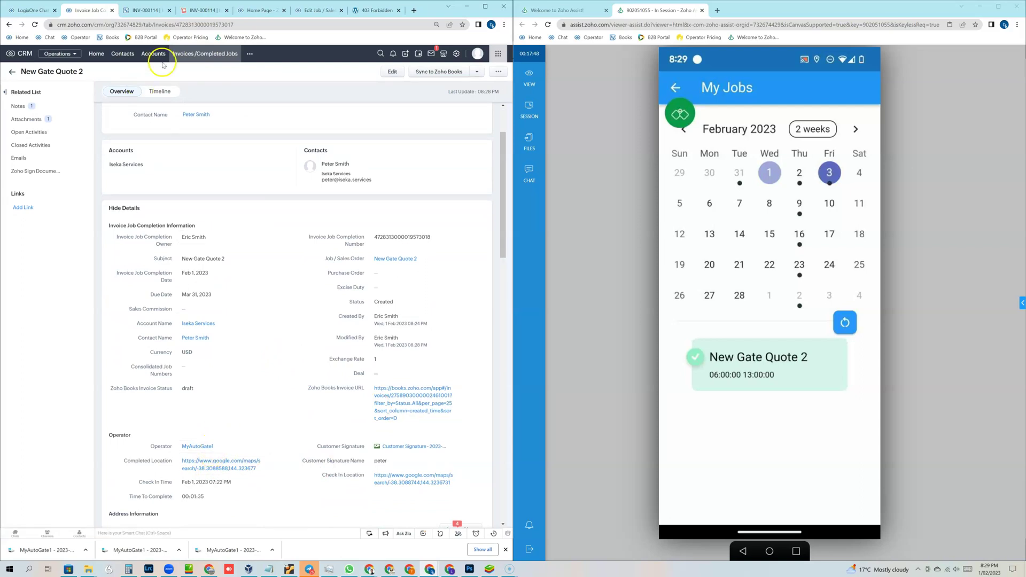
left_click(204, 13)
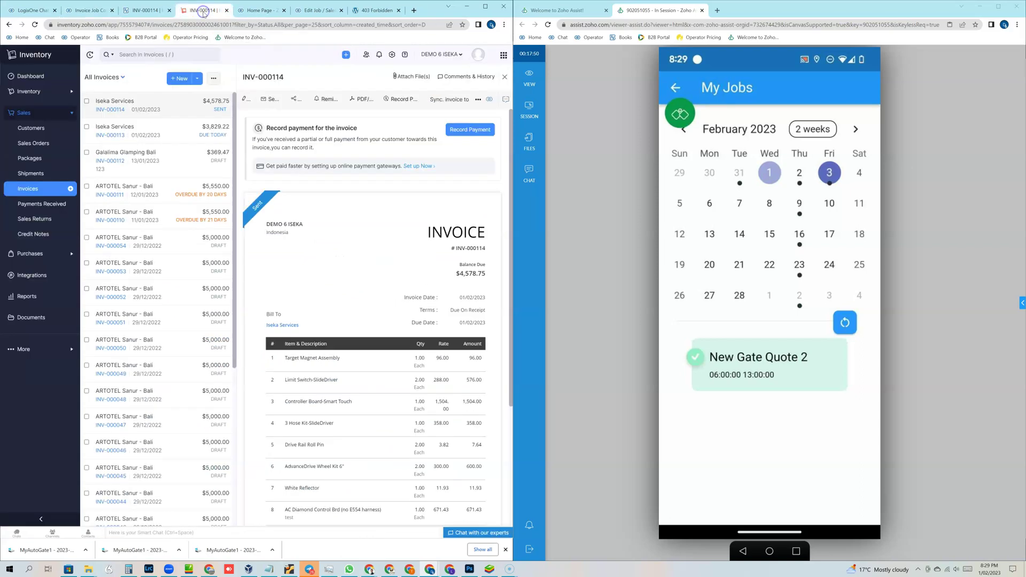
left_click(117, 11)
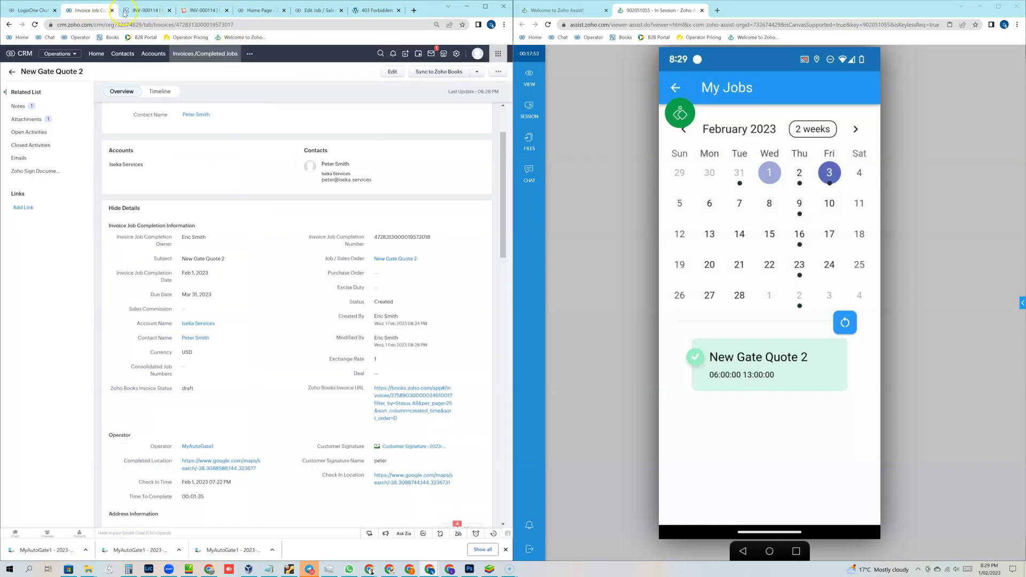
left_click(203, 11)
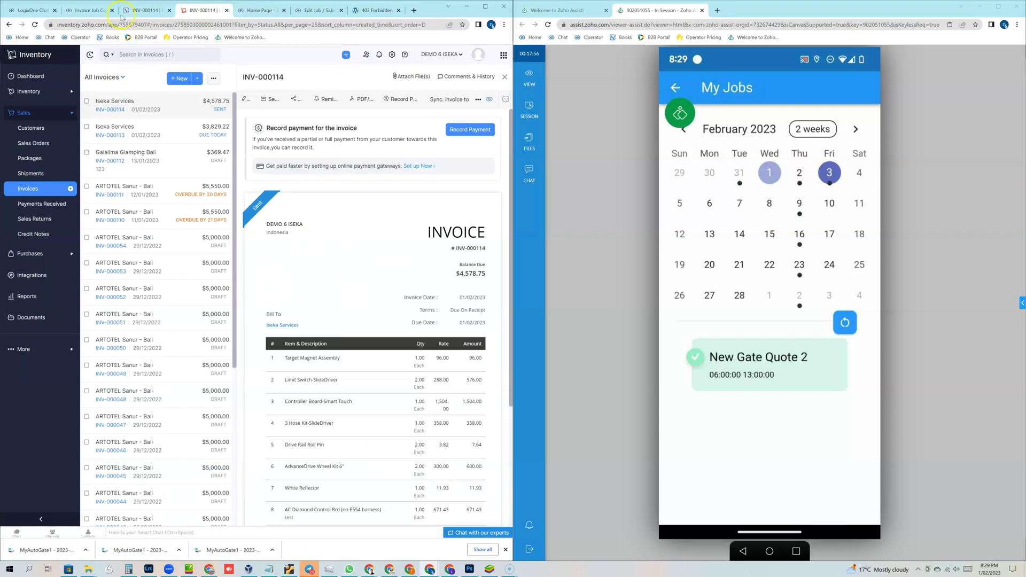
Check the New Gate Quote 2 job record in CRM, and review the sent Iseka Services invoice's line items and totals in Inventory
left_click(85, 12)
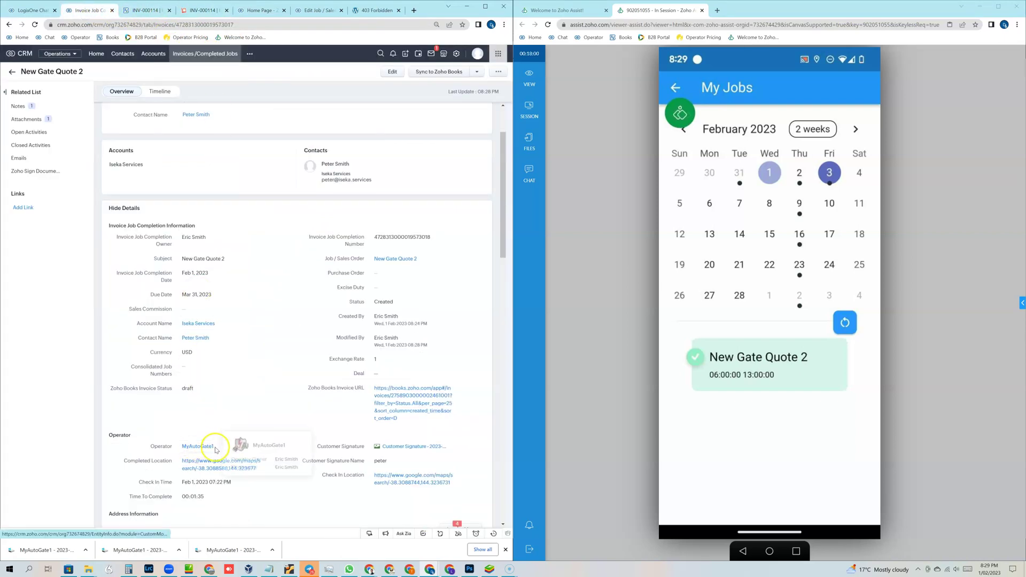
left_click(200, 11)
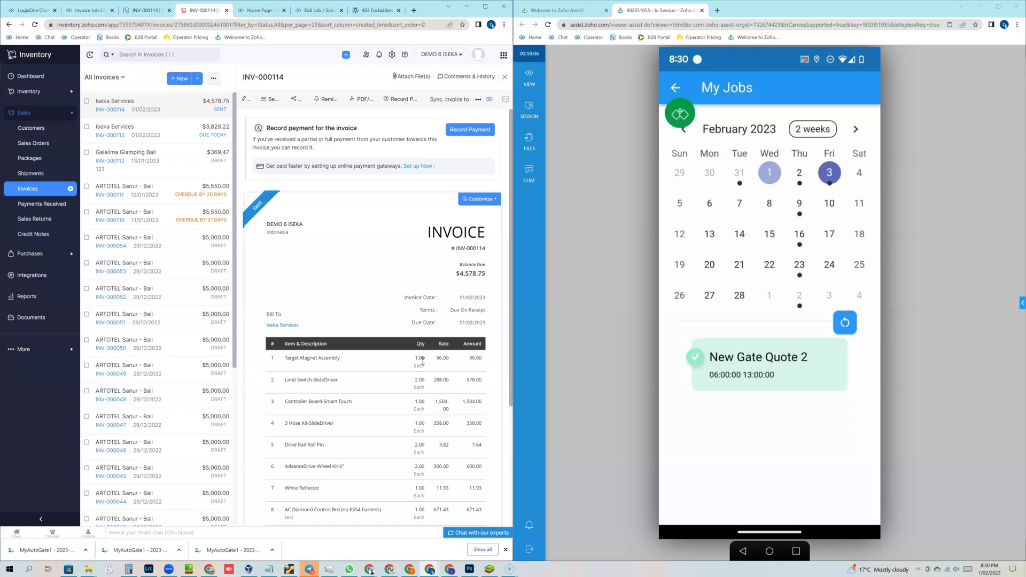
scroll(422, 361, "down", 3)
left_click(422, 242)
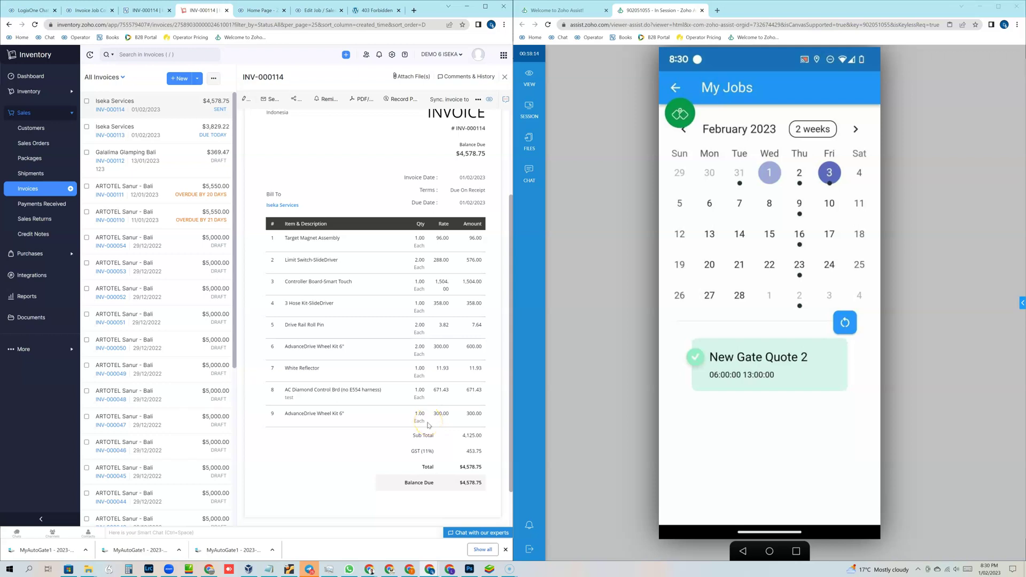
Open the Inventory items list and show it in the My AutoGate Items view
left_click(28, 91)
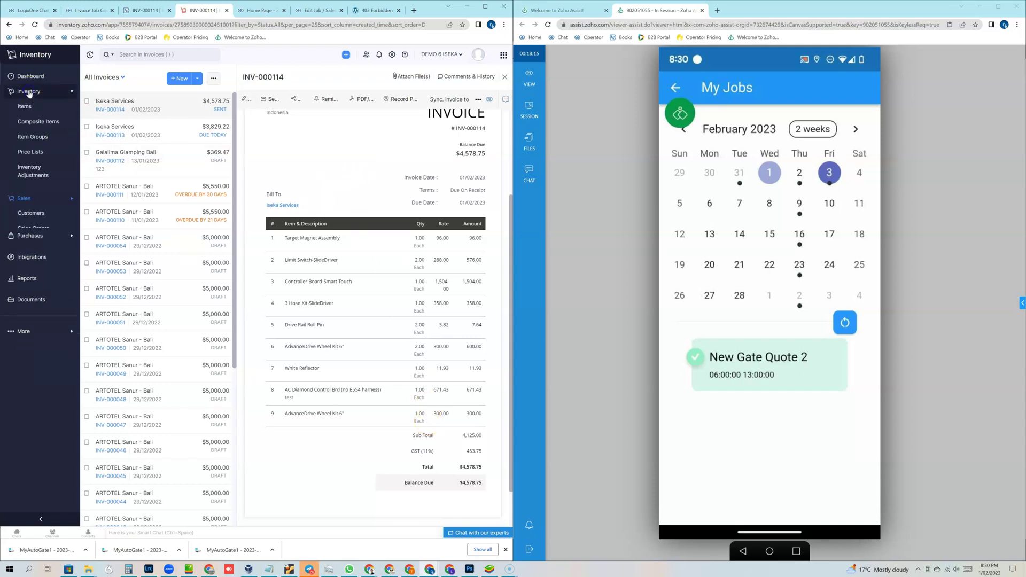
left_click(25, 106)
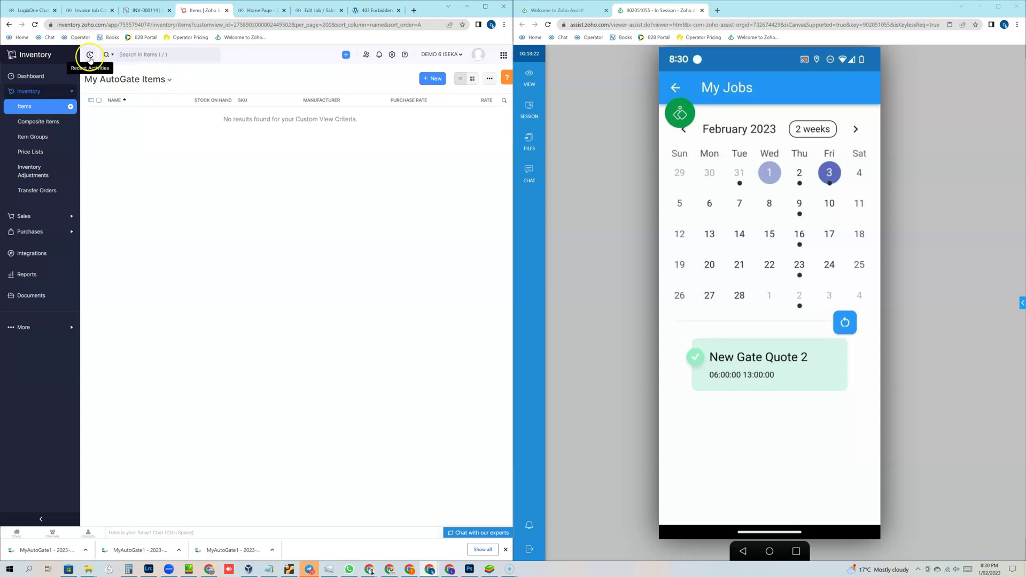
left_click(118, 105)
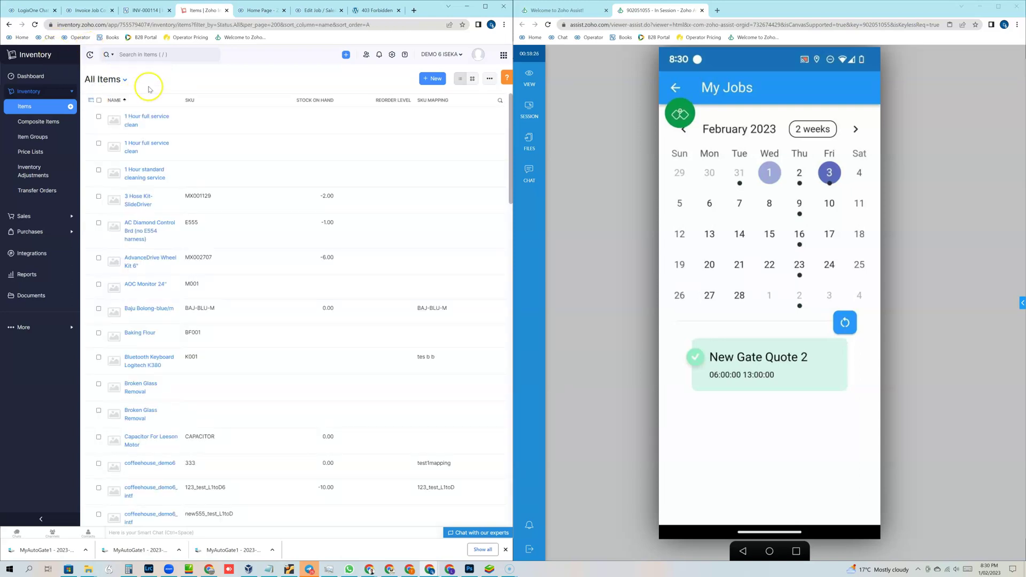
left_click(122, 79)
scroll(131, 201, "down", 1)
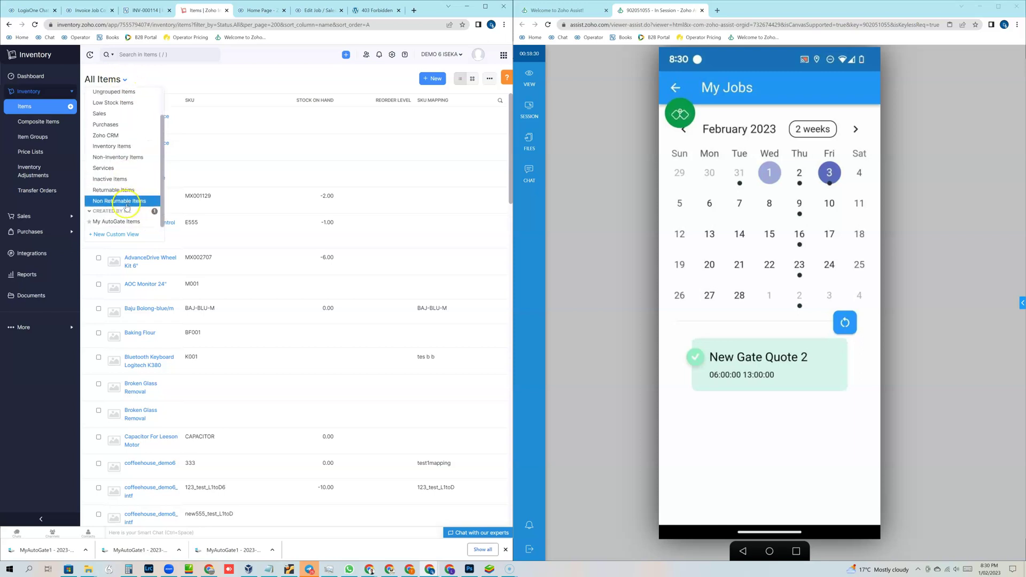
left_click(124, 220)
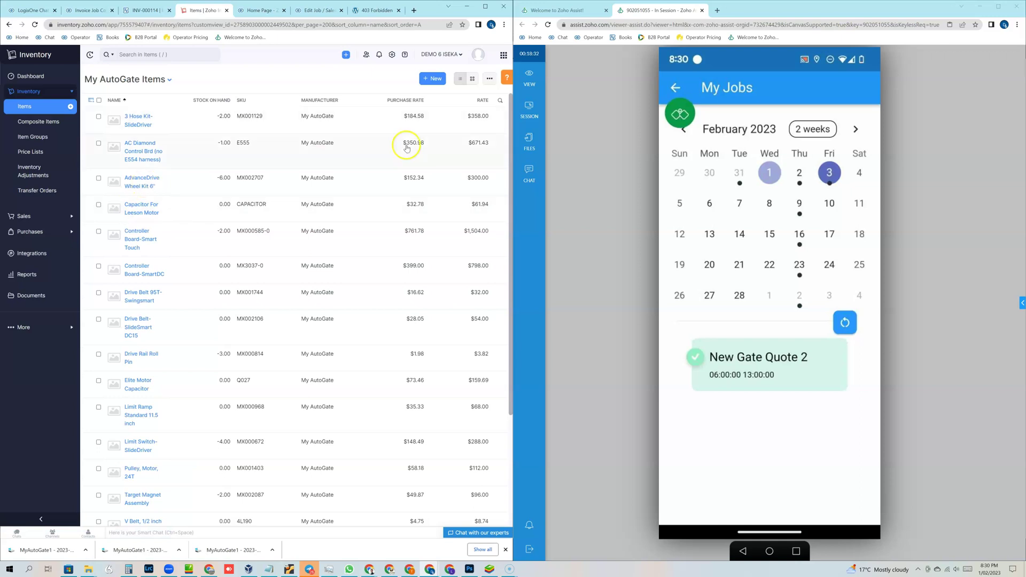
Open the AC Diamond Control Brd item and compare its stock locations by warehouse with the operator on the CRM job record
left_click(145, 160)
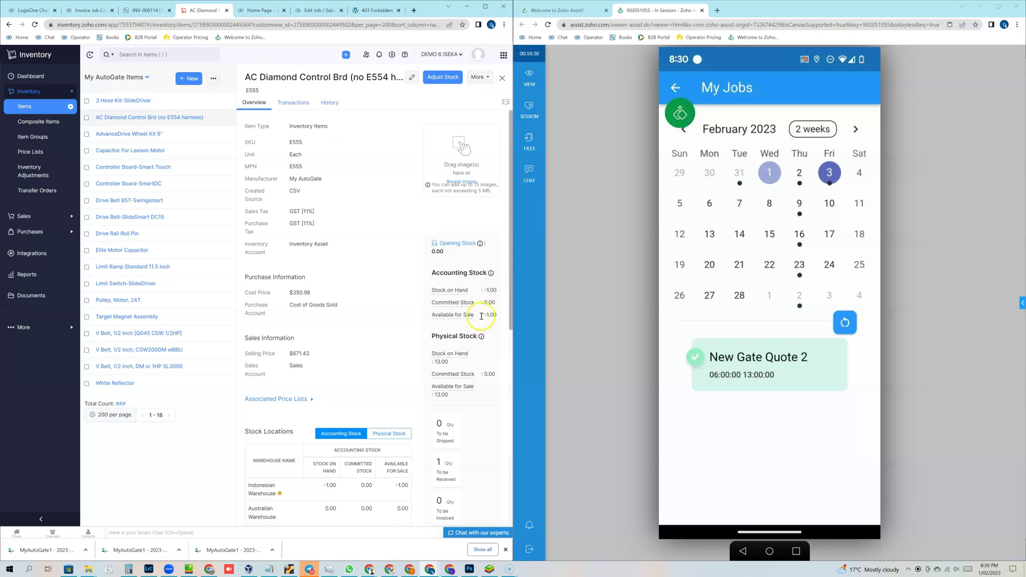
scroll(389, 369, "down", 3)
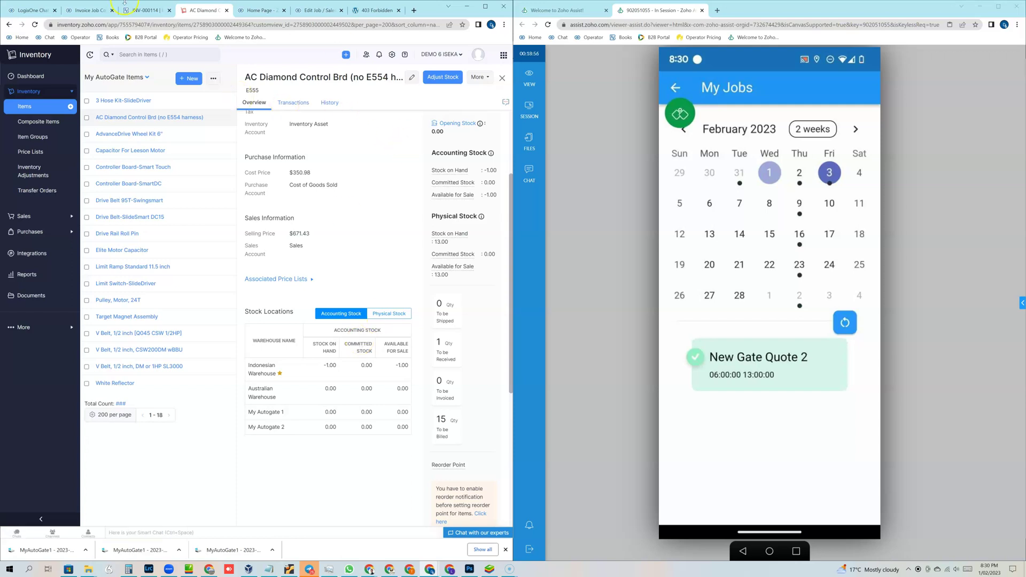
left_click(77, 7)
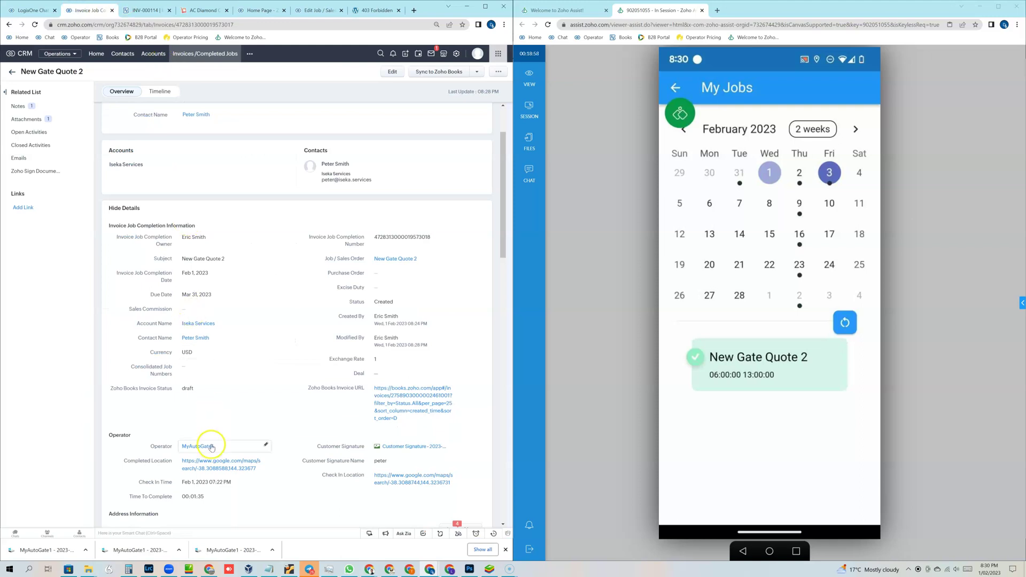
mouse_move(197, 447)
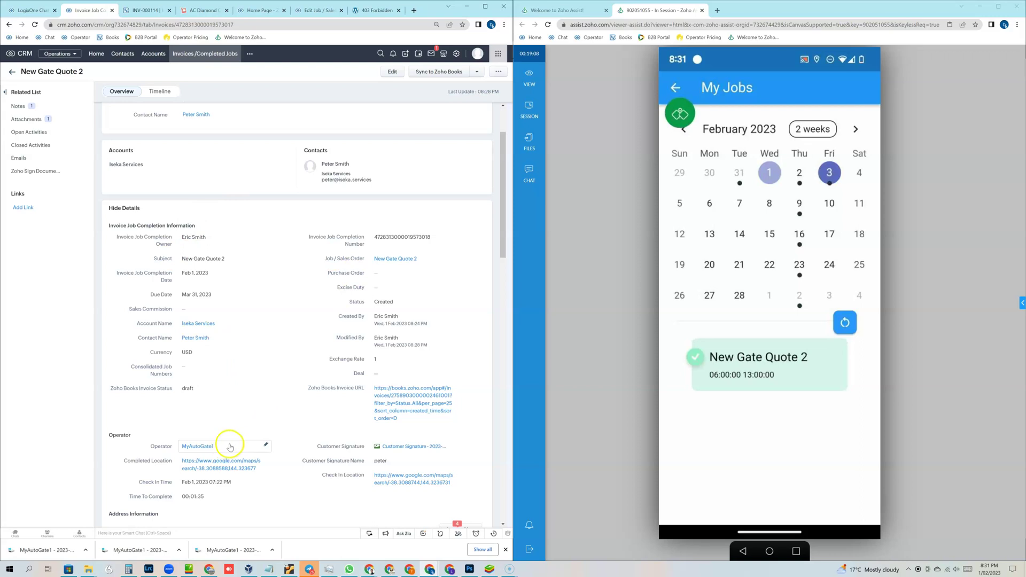
left_click(199, 14)
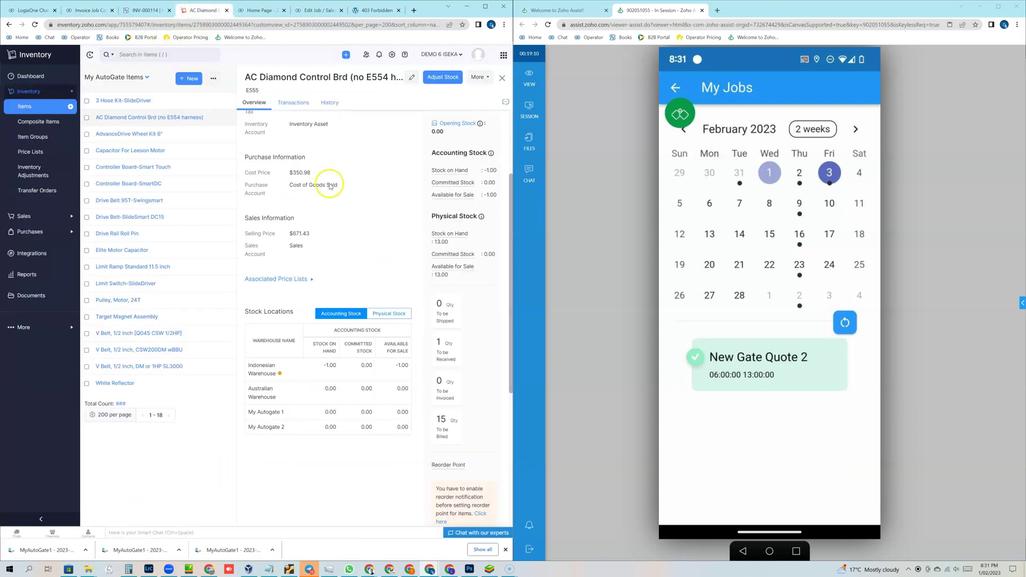
left_click(83, 8)
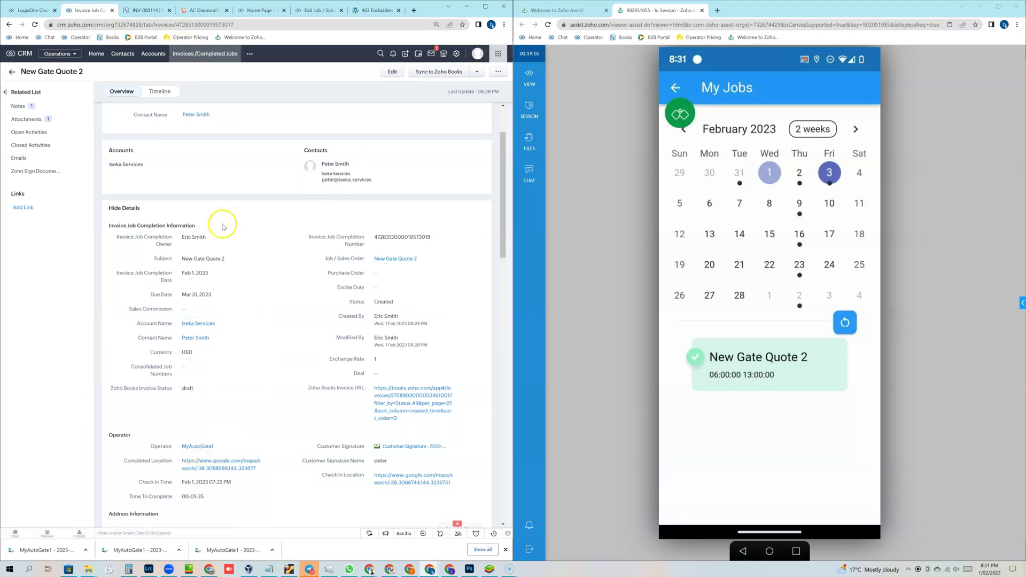
left_click(202, 11)
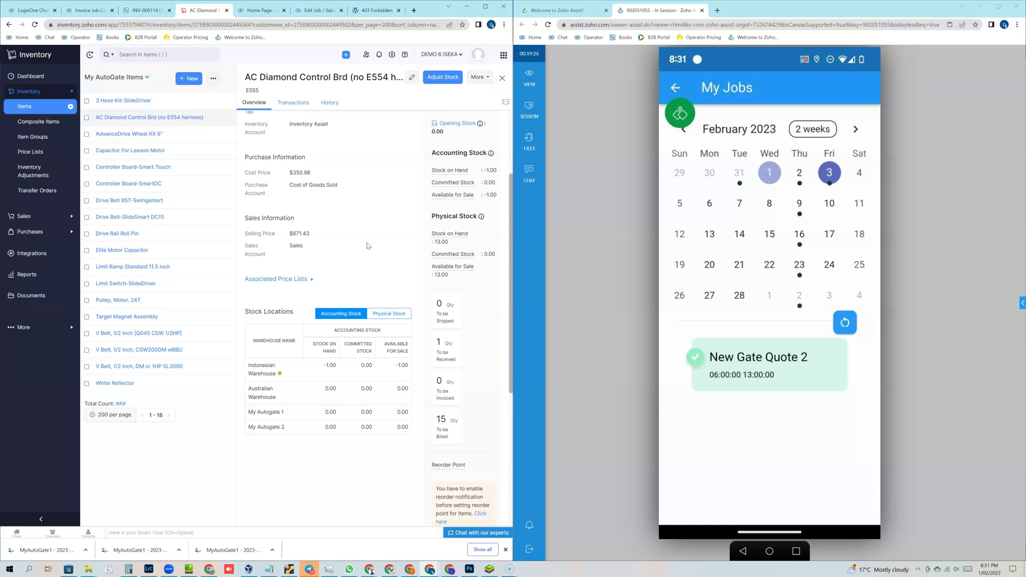
Return the mobile app to its home page and review the operator, address and invoiced items on the CRM job record
left_click(167, 11)
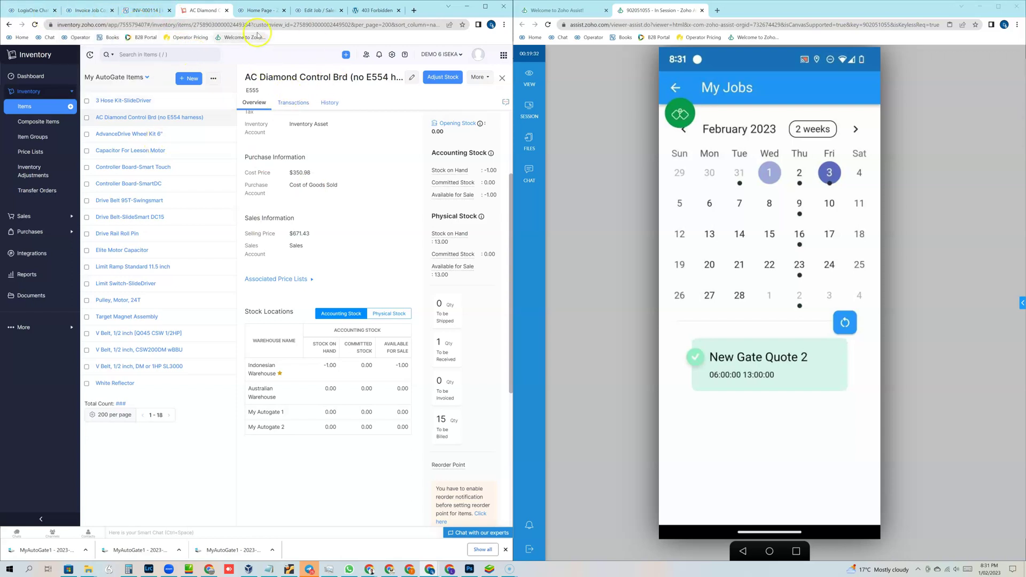
left_click(95, 11)
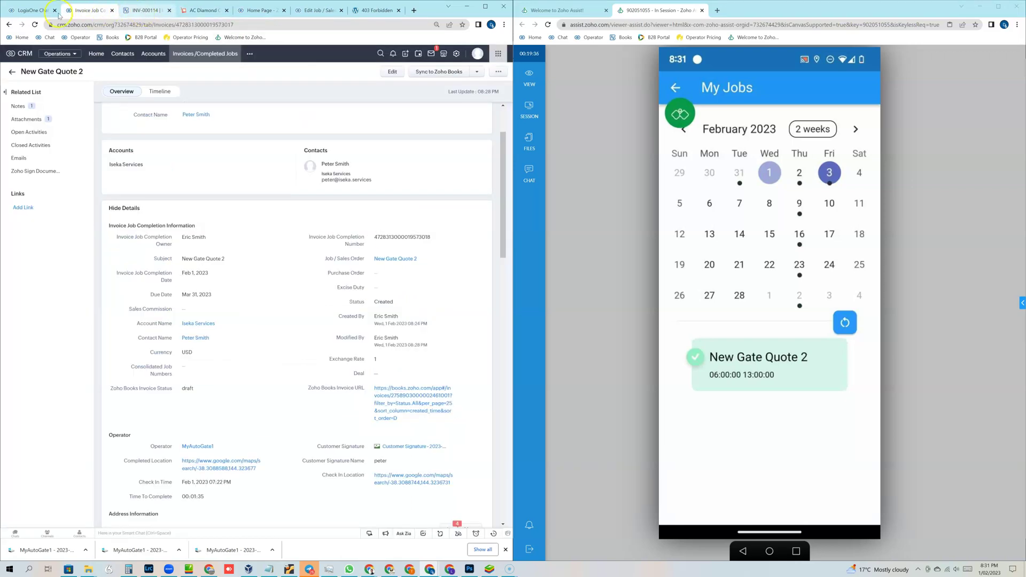
left_click(28, 11)
left_click(91, 11)
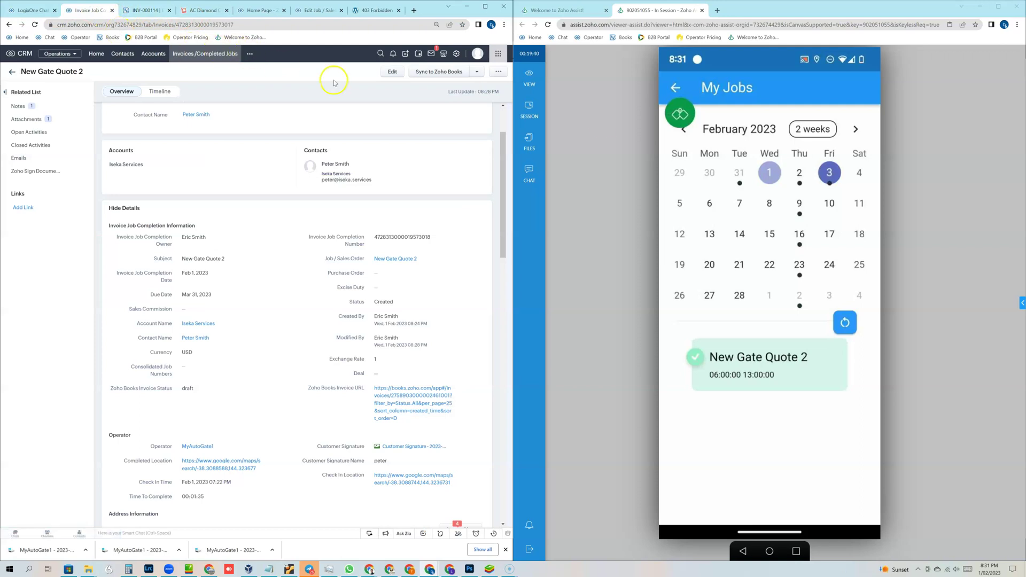
left_click(676, 87)
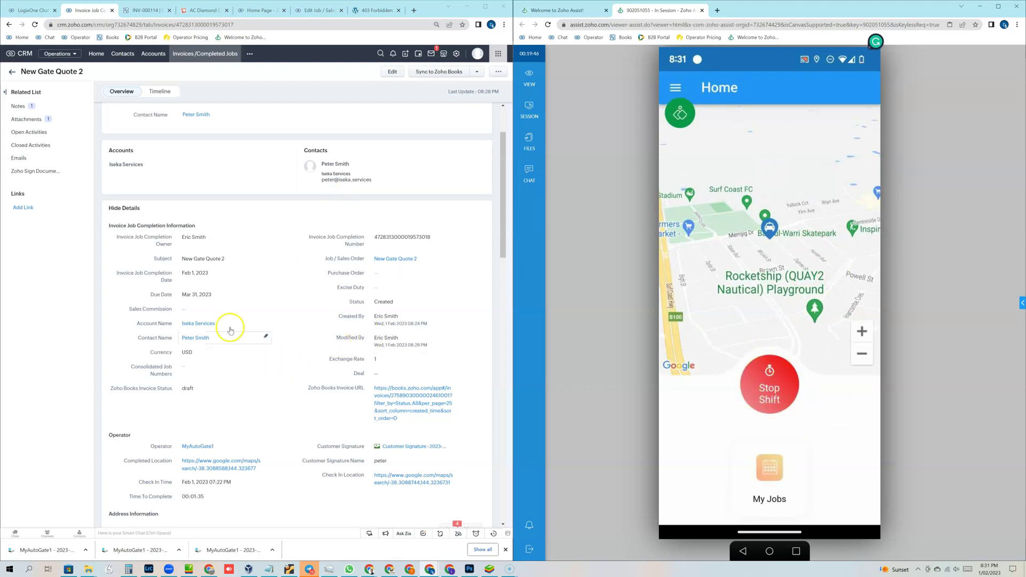
scroll(305, 259, "down", 3)
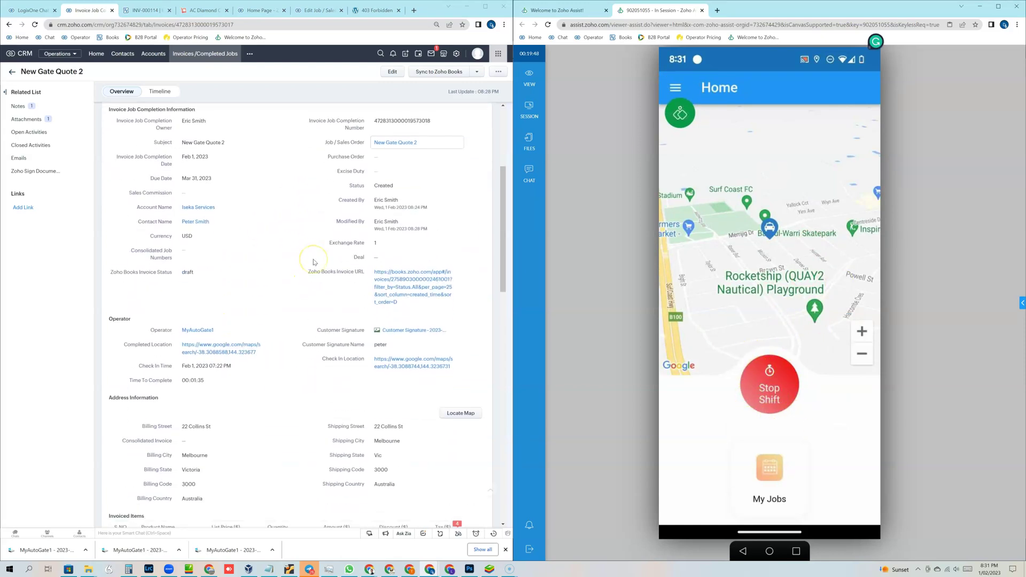
scroll(316, 269, "down", 3)
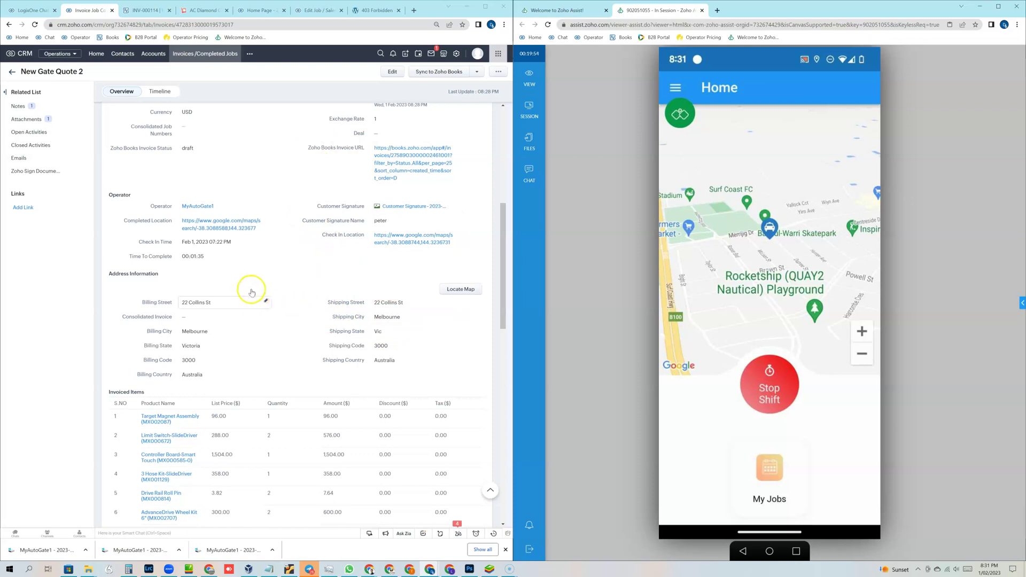
scroll(259, 284, "up", 3)
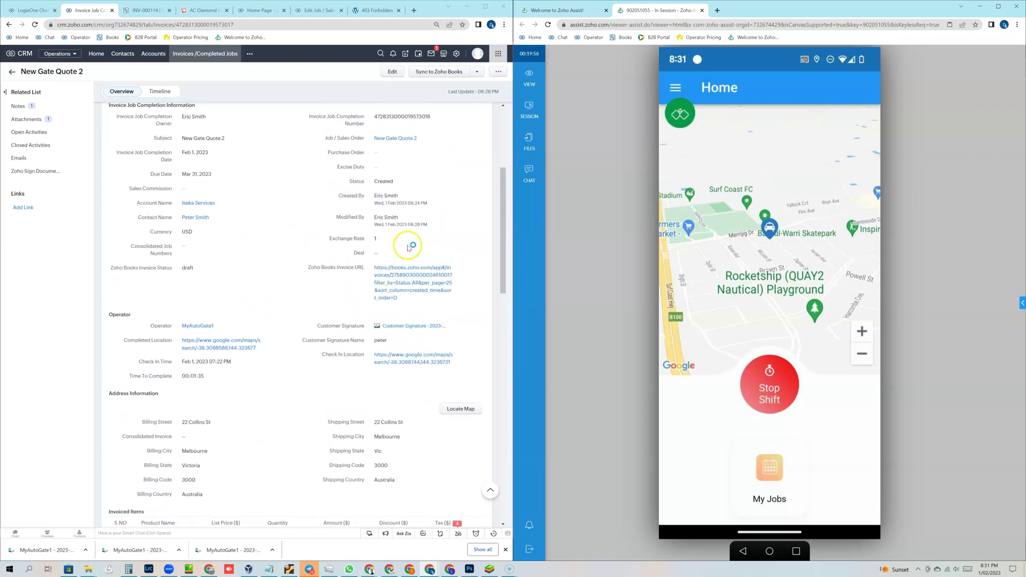
Examine the CRM home dashboard's job and operator work rate figures, and return to the AC Diamond Control Brd item in Inventory
left_click(96, 56)
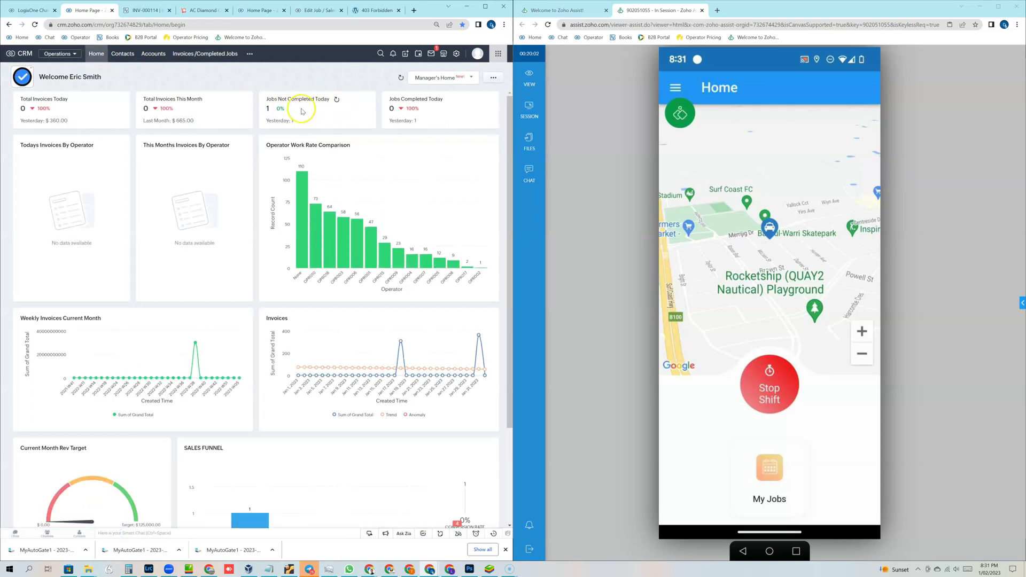
mouse_move(344, 244)
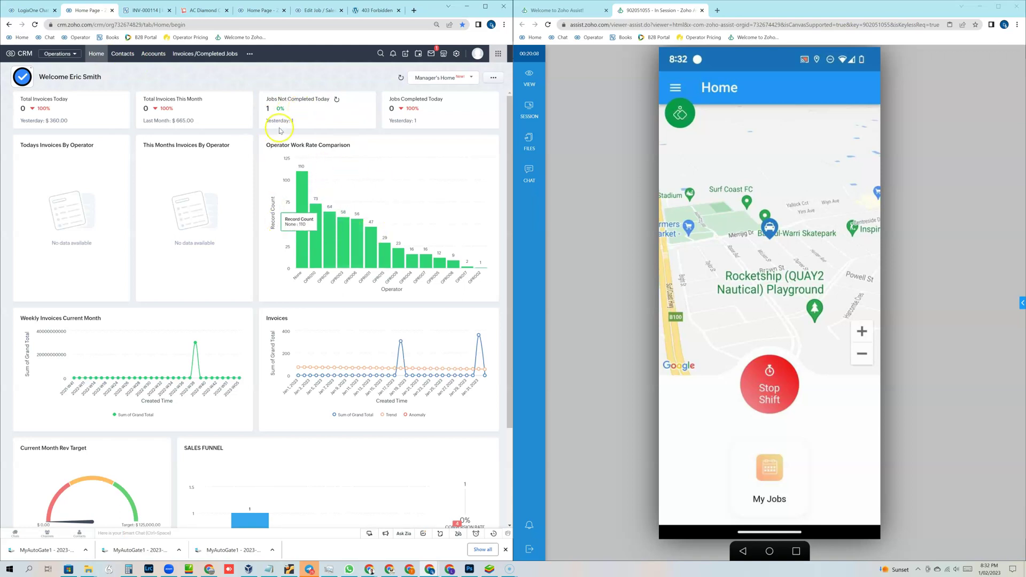
left_click(203, 11)
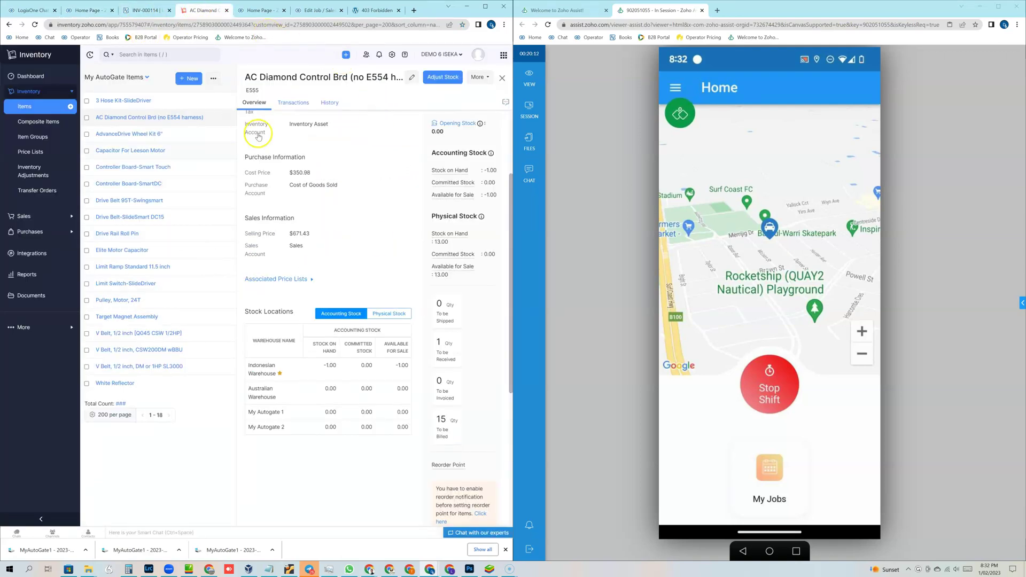